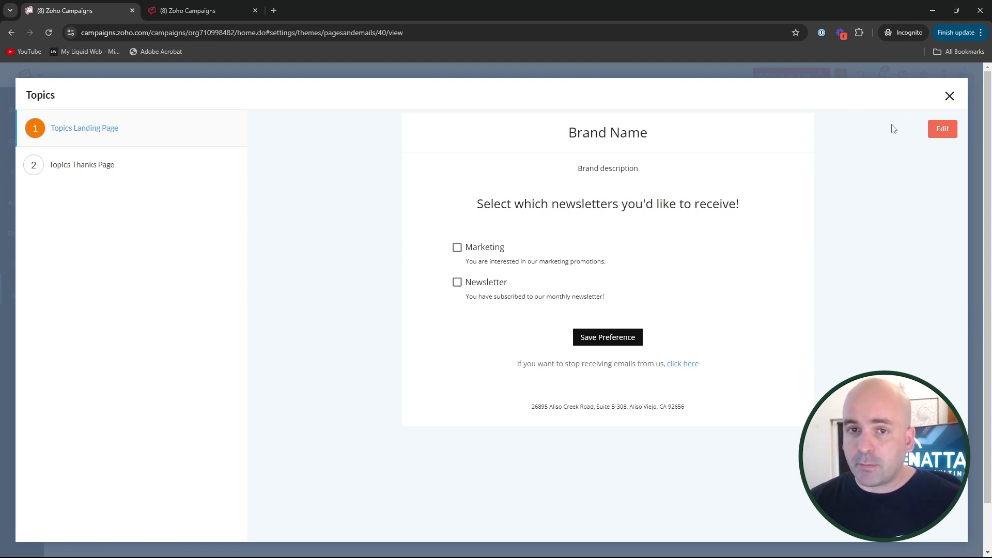
Close the Topics landing page preview and view the Custom Fields settings, returning to the settings overview.
{"action": "left_click", "coordinate": [950, 96]}
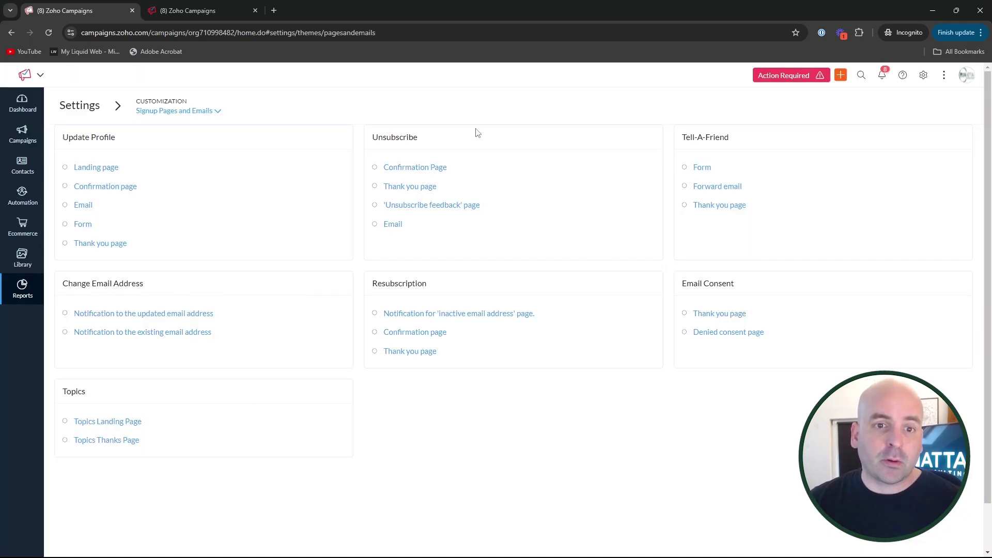
{"action": "left_click", "coordinate": [75, 105]}
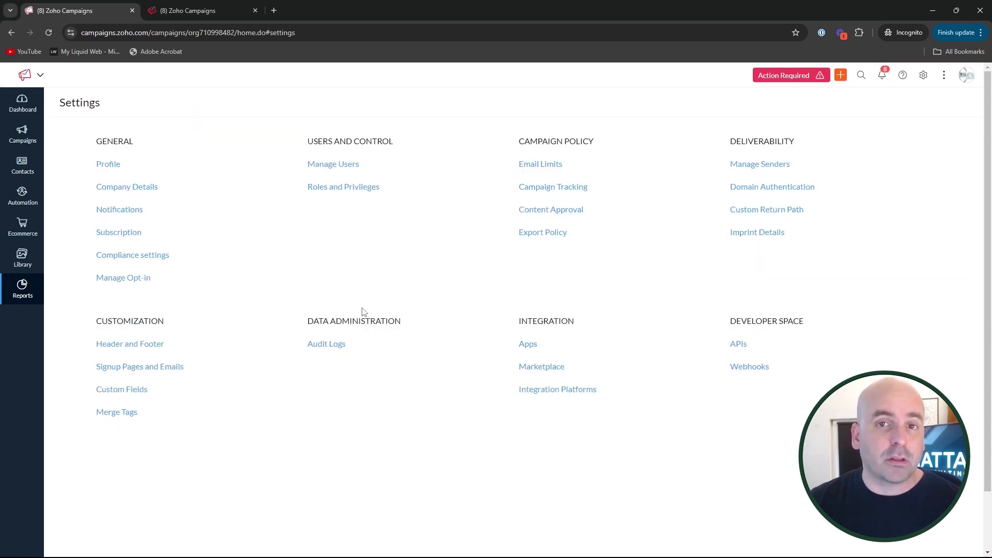
{"action": "left_click", "coordinate": [132, 393]}
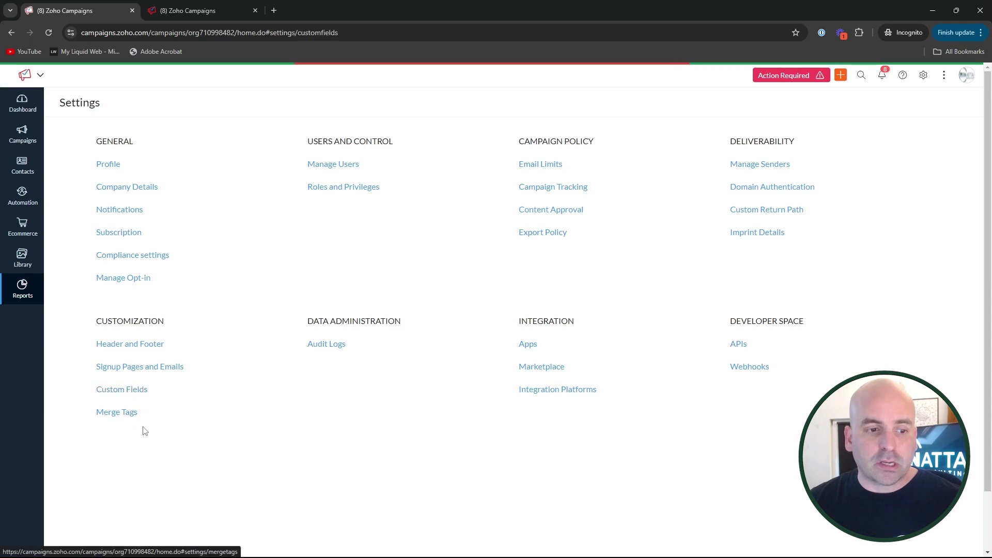
{"action": "left_click", "coordinate": [79, 105]}
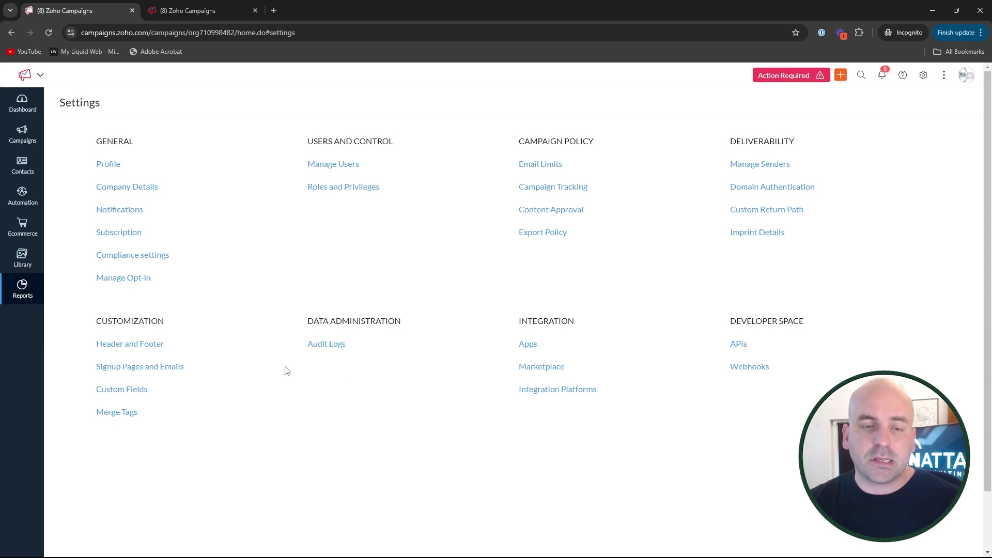
Migrate the organization from the Manage Users settings to the new user management setup, accepting the new default roles.
{"action": "left_click", "coordinate": [341, 165]}
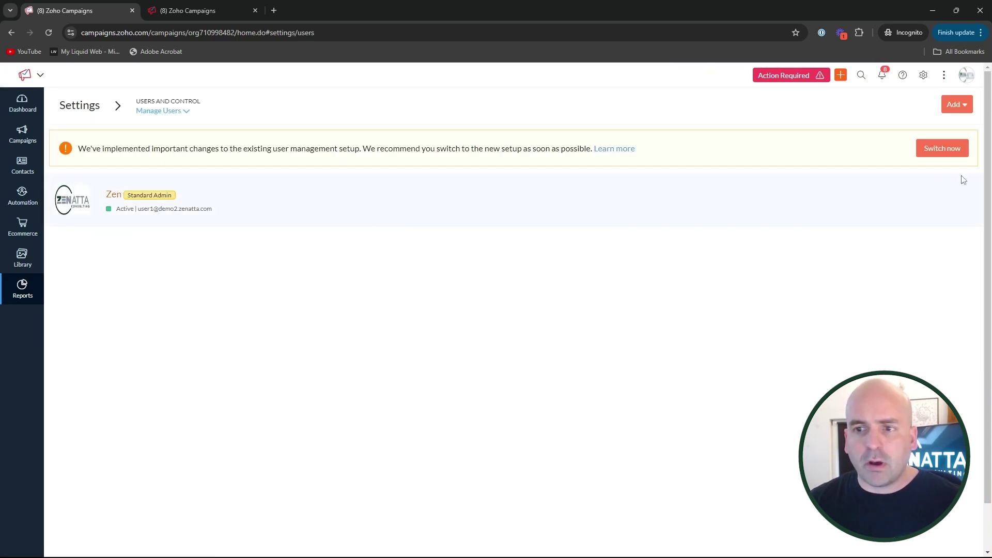
{"action": "left_click", "coordinate": [933, 148]}
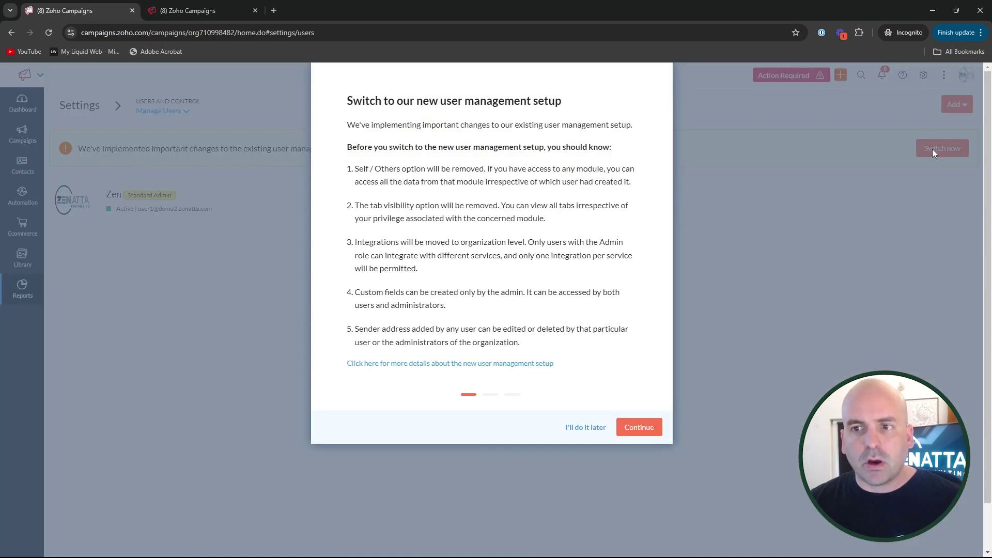
{"action": "left_click", "coordinate": [643, 430]}
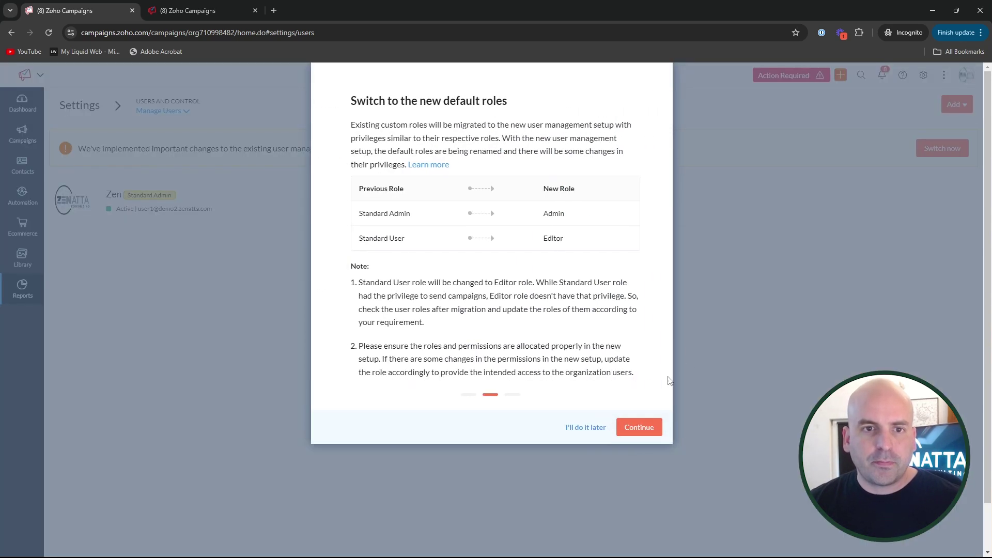
{"action": "left_click", "coordinate": [641, 429]}
{"action": "left_click", "coordinate": [641, 429]}
{"action": "left_click", "coordinate": [624, 225]}
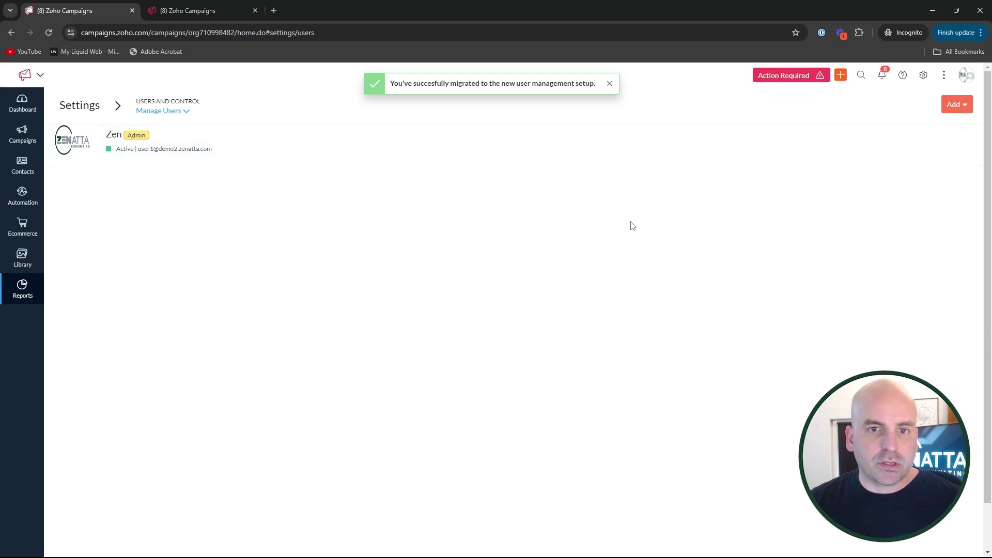
Review the Roles and Privileges settings, including the option to add a role, and the Workspaces settings.
{"action": "left_click", "coordinate": [85, 107]}
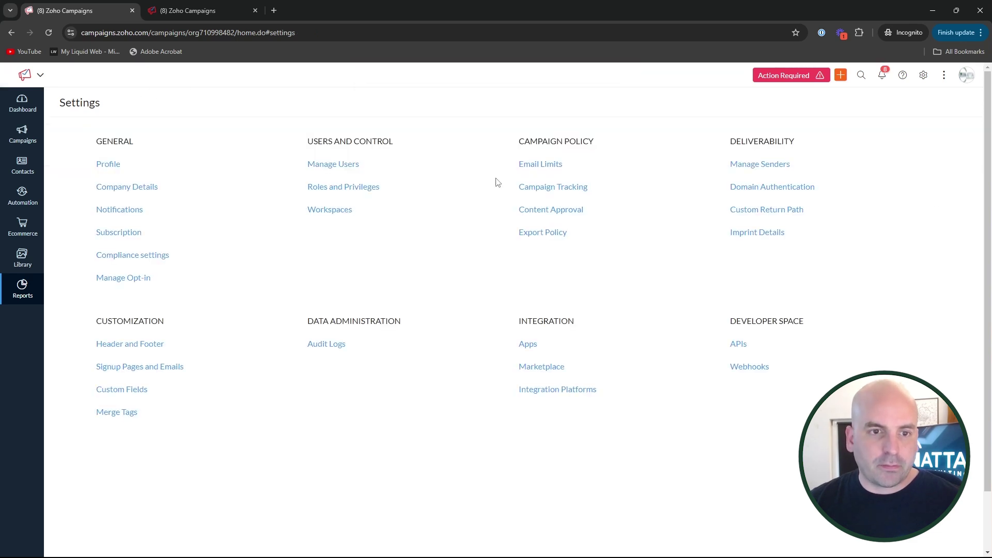
{"action": "left_click", "coordinate": [351, 188]}
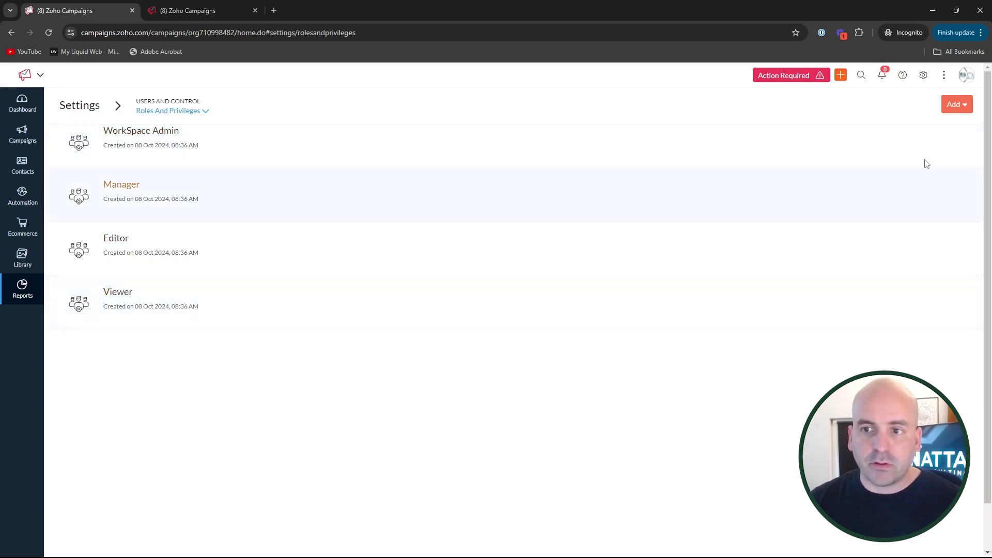
{"action": "left_click", "coordinate": [963, 105]}
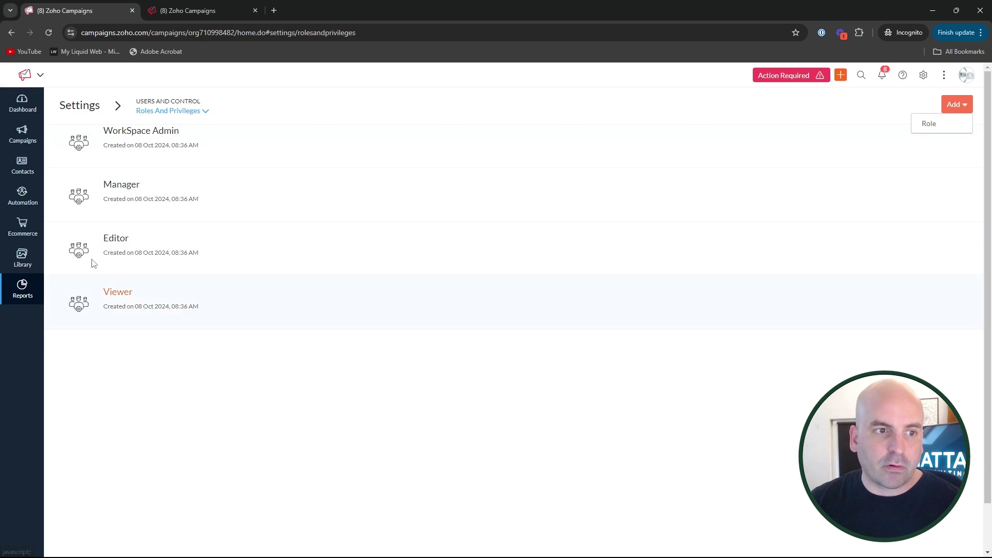
{"action": "left_click", "coordinate": [82, 109]}
{"action": "left_click", "coordinate": [326, 211]}
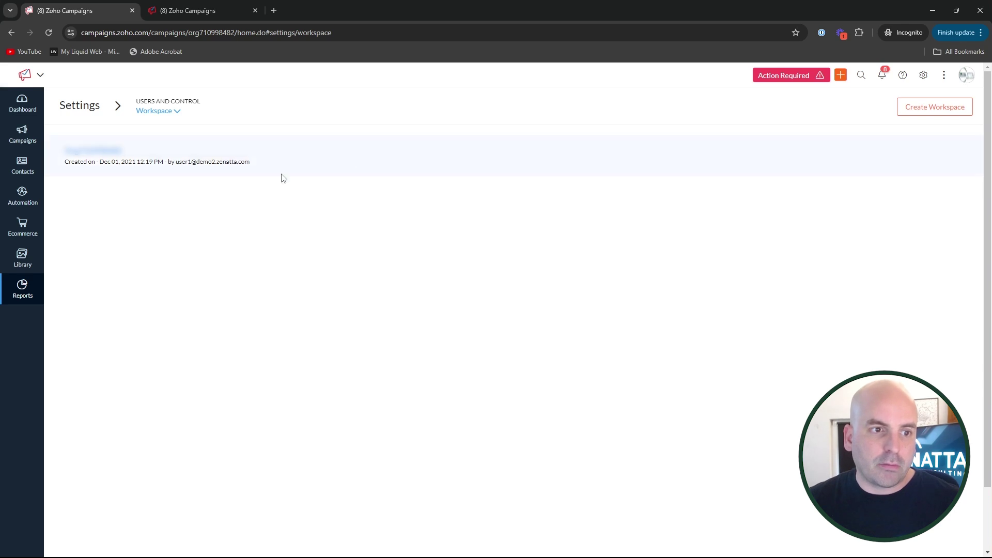
Review the campaign policy settings for Email Limits, Campaign Tracking and Export Policy.
{"action": "left_click", "coordinate": [72, 105]}
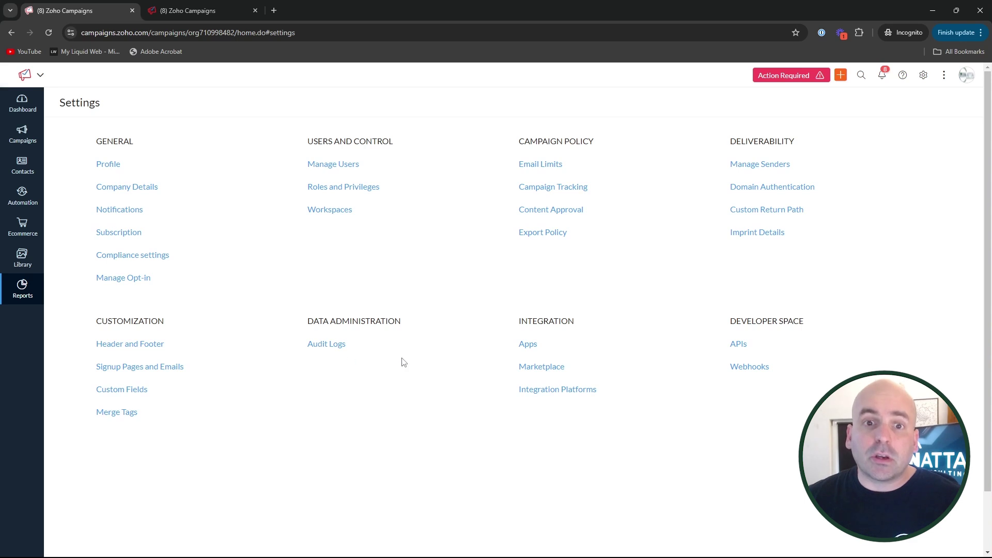
{"action": "left_click", "coordinate": [554, 168]}
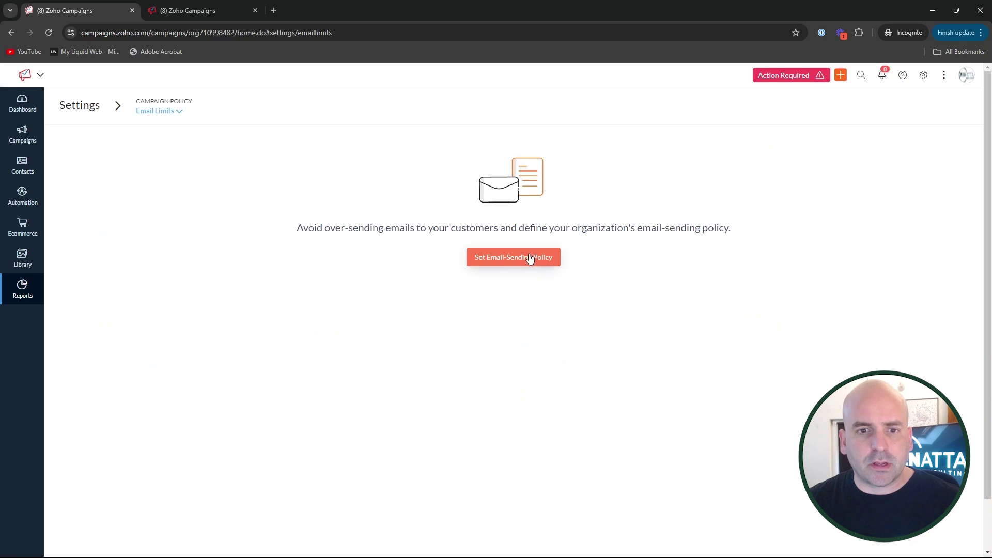
{"action": "left_click", "coordinate": [69, 105]}
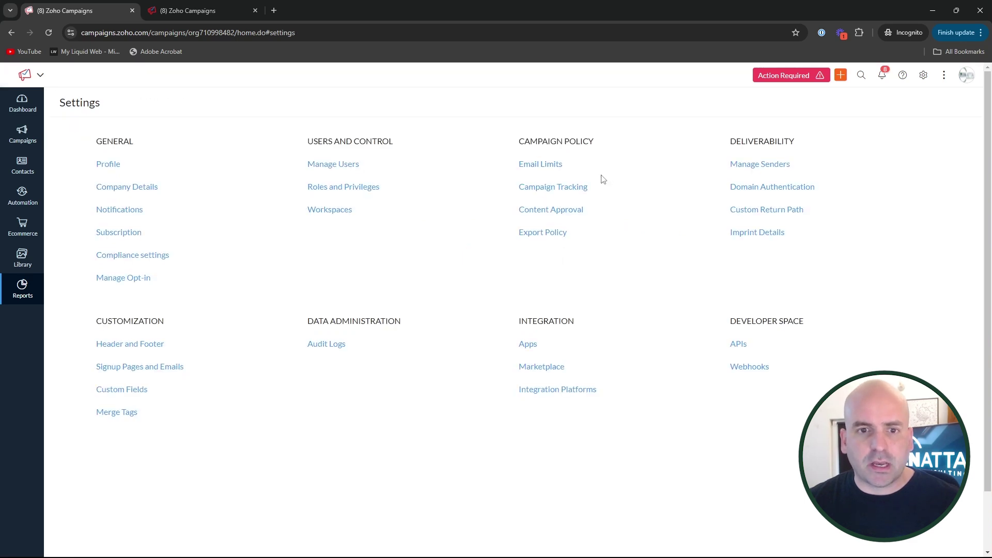
{"action": "left_click", "coordinate": [566, 188]}
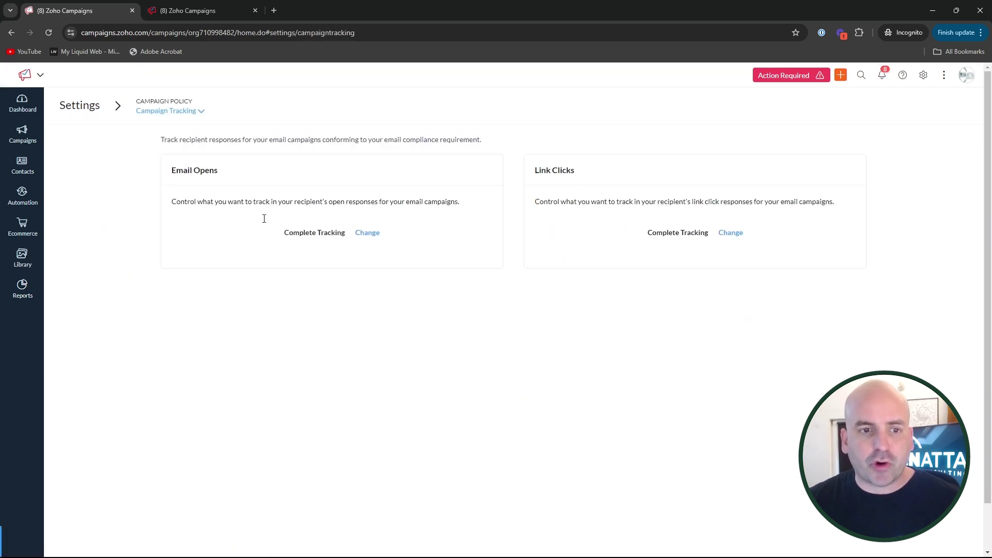
{"action": "left_click", "coordinate": [66, 106]}
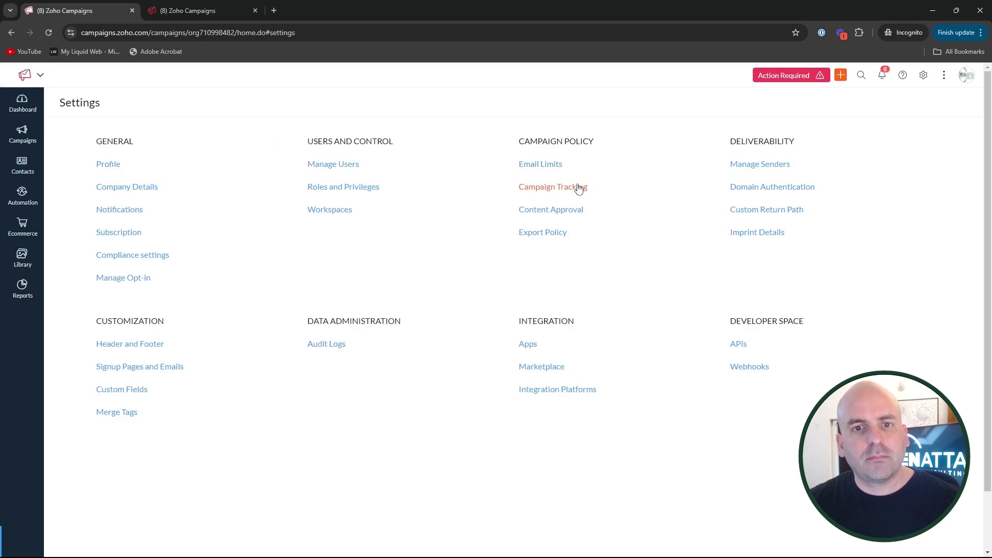
{"action": "left_click", "coordinate": [551, 237]}
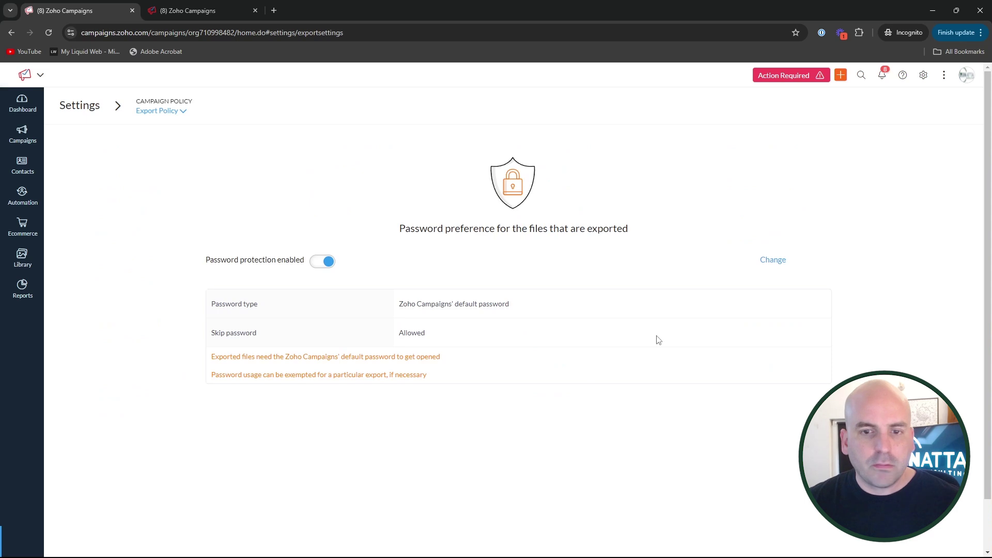
Browse the full list of app integrations available in the settings.
{"action": "left_click", "coordinate": [79, 105]}
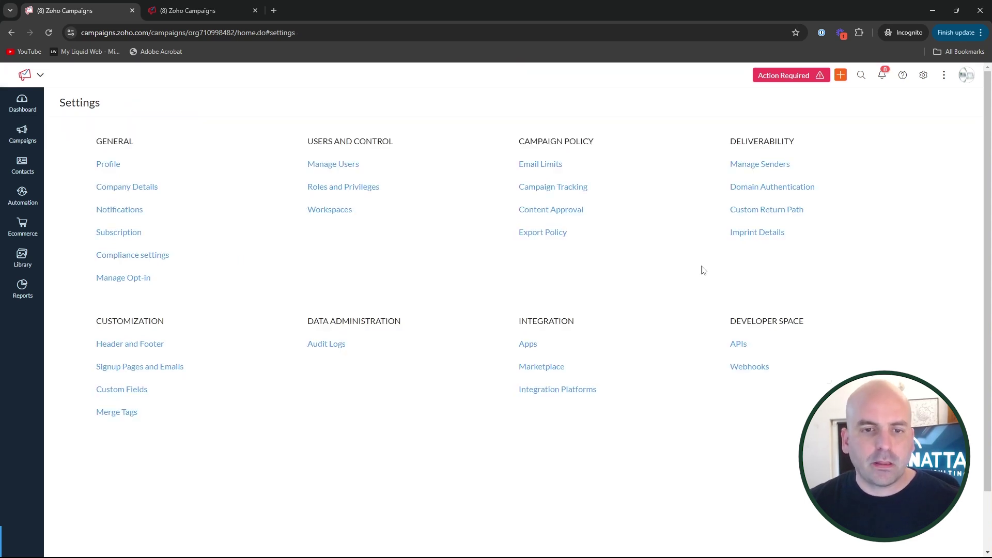
{"action": "scroll", "coordinate": [621, 397], "scroll_direction": "down", "scroll_amount": 1}
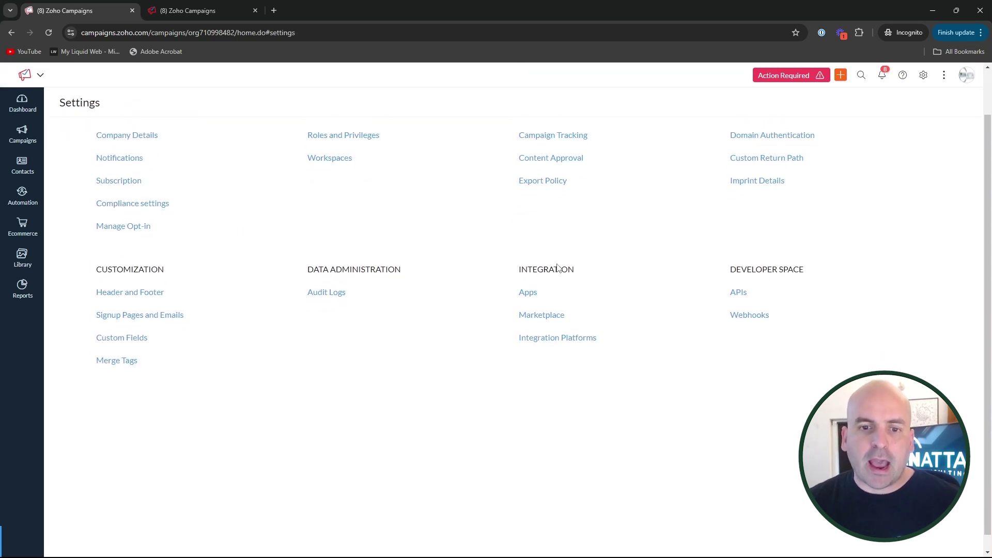
{"action": "left_click", "coordinate": [526, 299]}
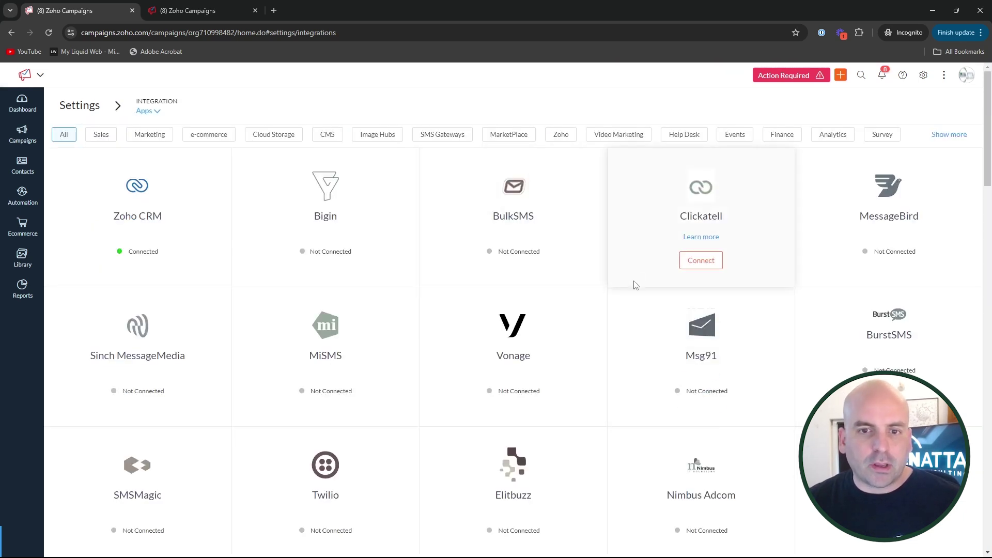
{"action": "scroll", "coordinate": [616, 307], "scroll_direction": "down", "scroll_amount": 15}
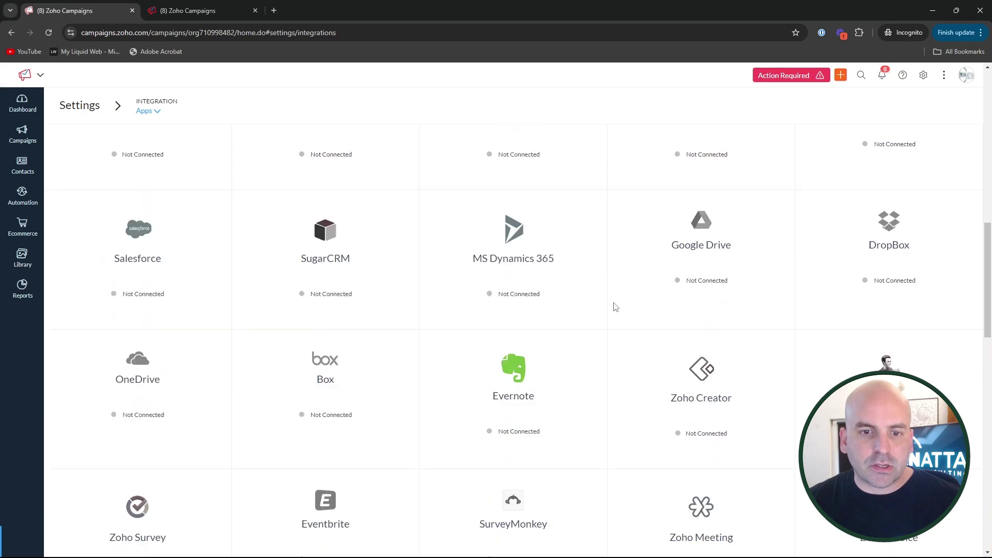
{"action": "scroll", "coordinate": [616, 307], "scroll_direction": "down", "scroll_amount": 10}
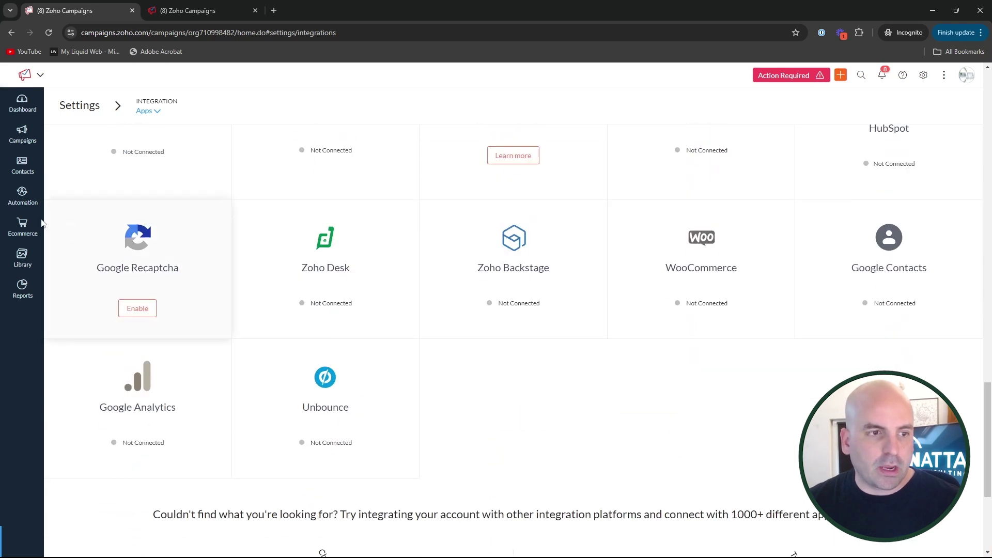
{"action": "scroll", "coordinate": [80, 133], "scroll_direction": "up", "scroll_amount": 6}
View the Marketplace integrations and the Integration Platforms settings.
{"action": "left_click", "coordinate": [93, 106]}
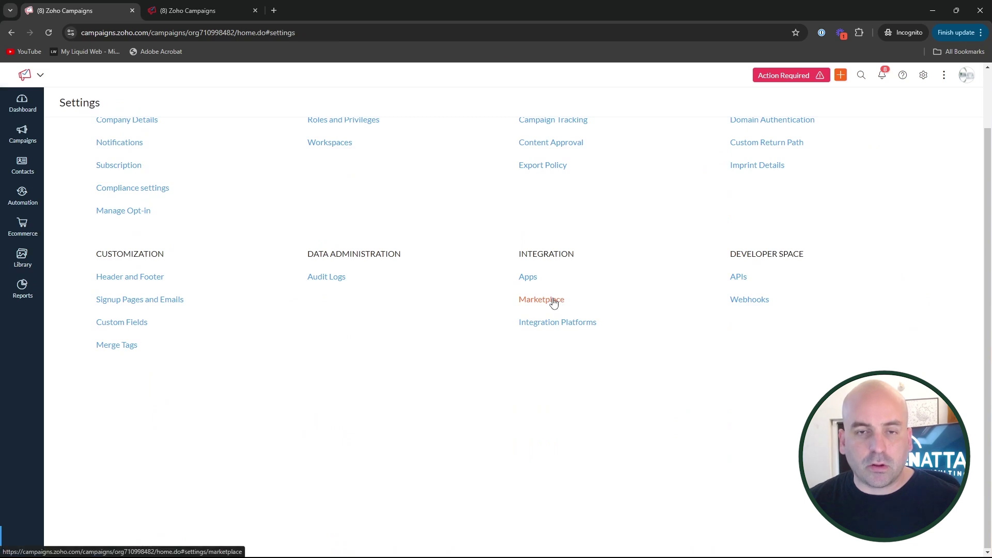
{"action": "left_click", "coordinate": [555, 302]}
{"action": "mouse_move", "coordinate": [109, 133]}
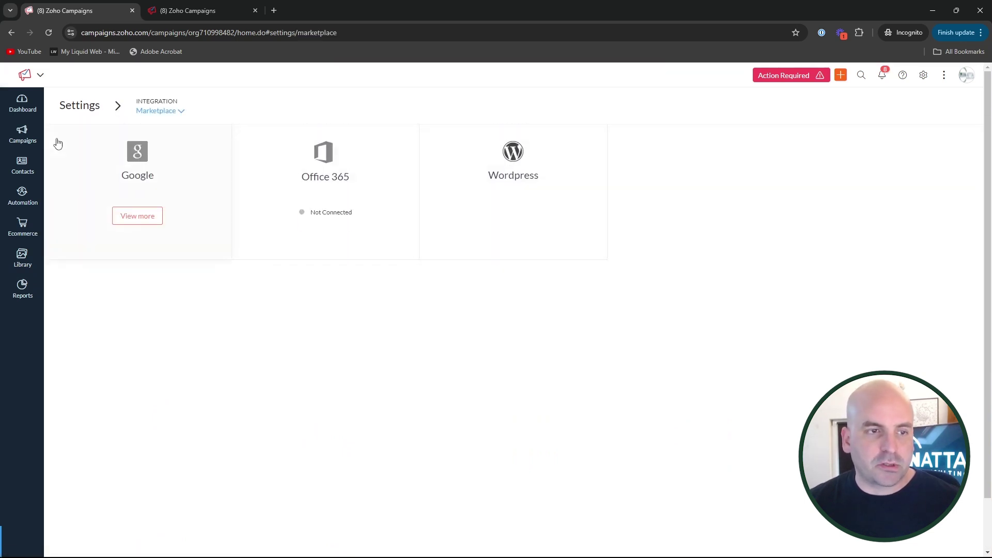
{"action": "left_click", "coordinate": [86, 110]}
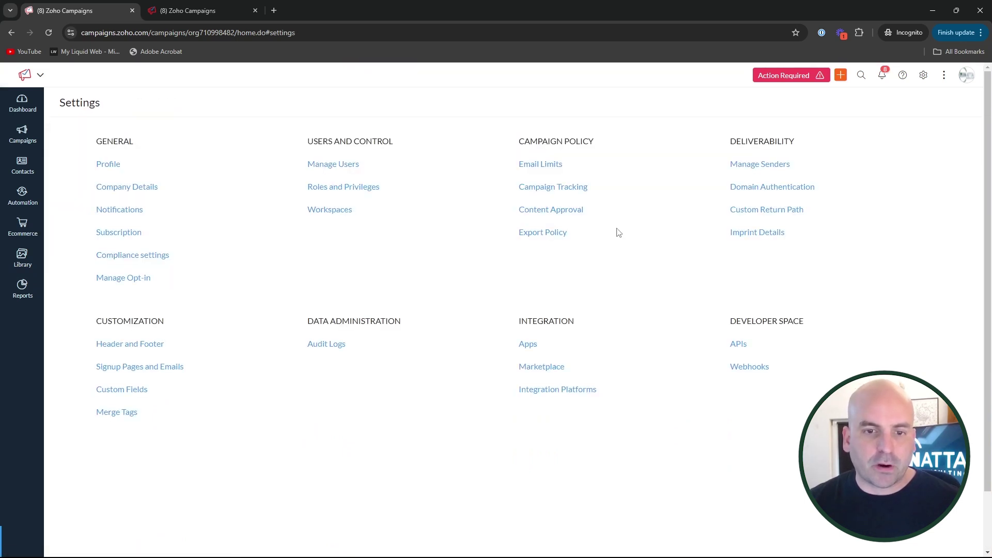
{"action": "left_click", "coordinate": [585, 396]}
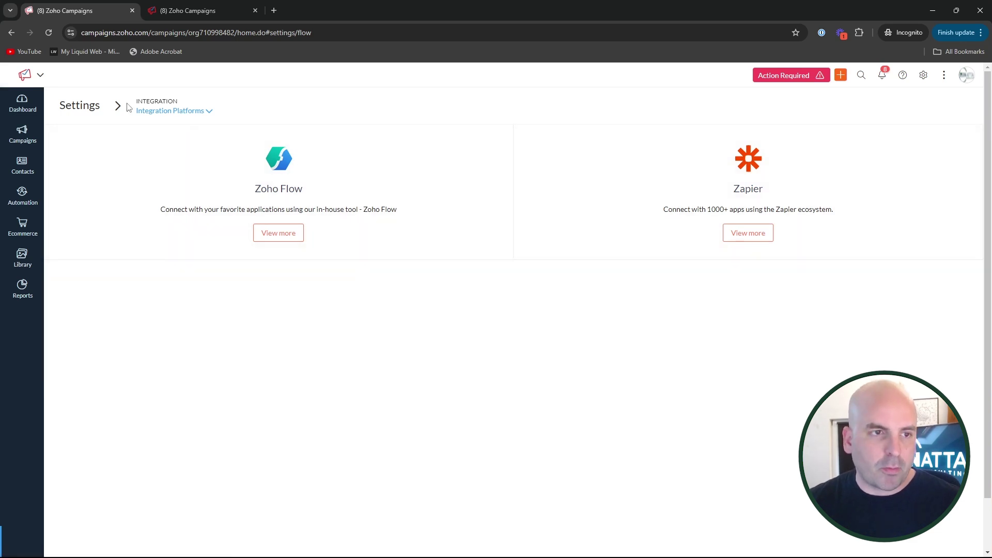
Open the Manage Senders settings and examine the SPF/DKIM setup records for the domain demo2.zenatta.com, closing the setup without verifying.
{"action": "left_click", "coordinate": [81, 106]}
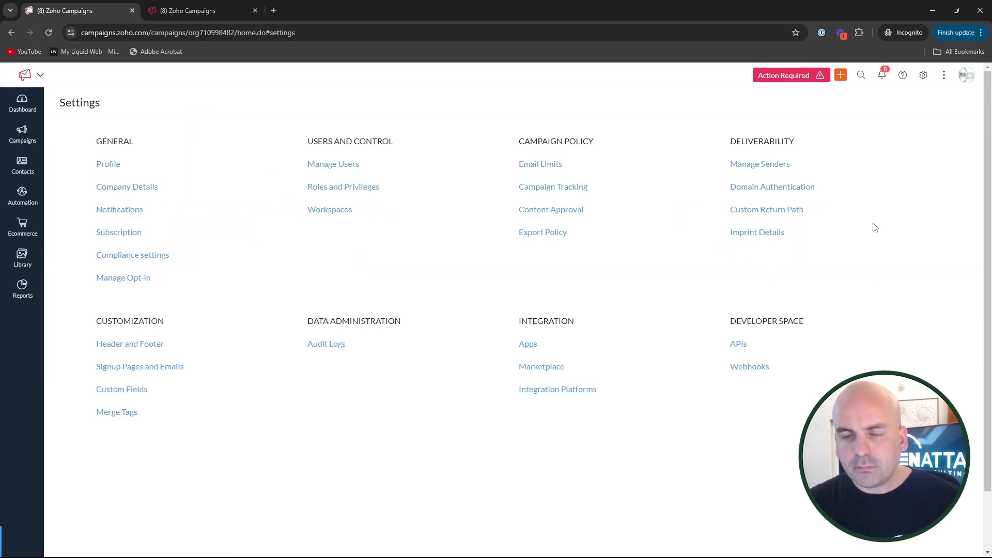
{"action": "left_click", "coordinate": [778, 165]}
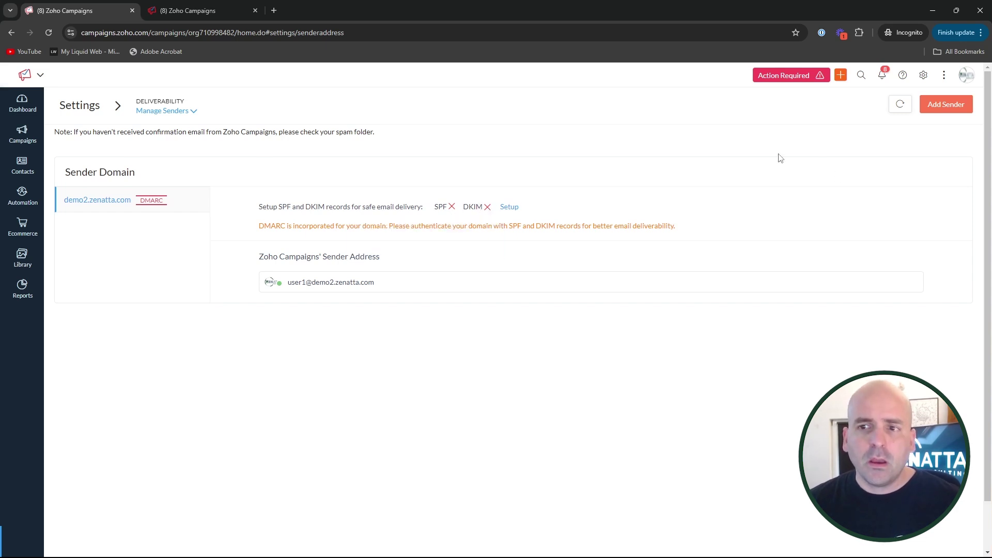
{"action": "left_click", "coordinate": [509, 207]}
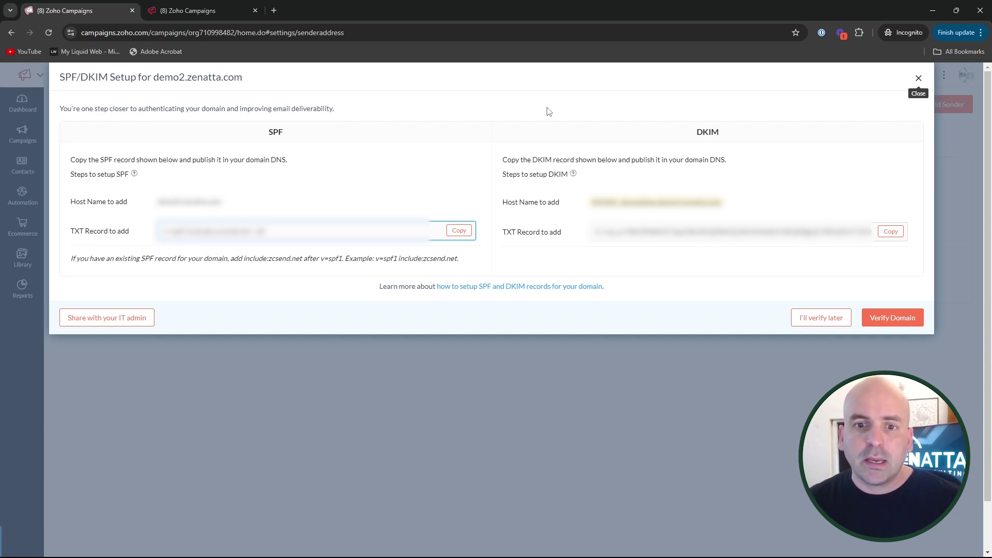
{"action": "left_click", "coordinate": [919, 78]}
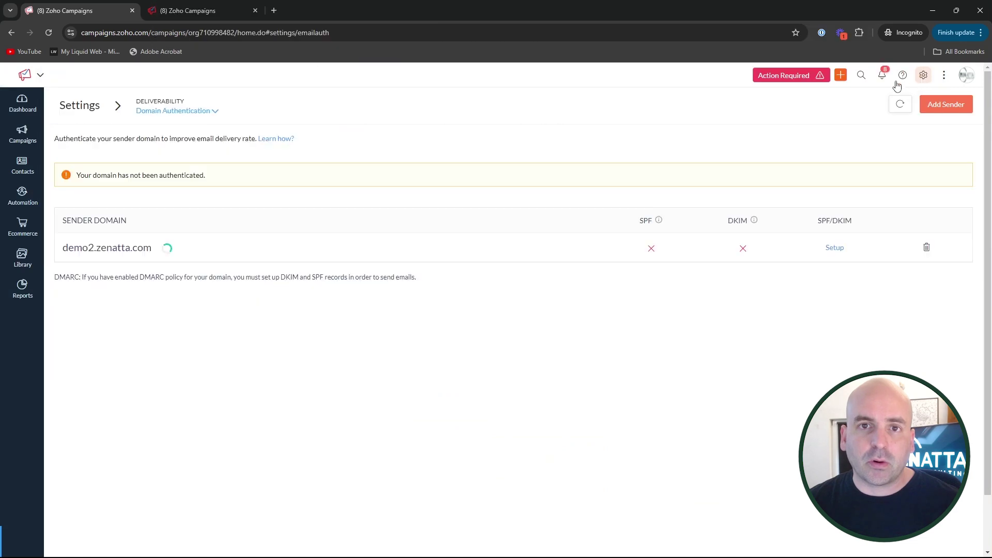
View the Custom Return Path settings and open the Imprint Details form under the deliverability settings.
{"action": "left_click", "coordinate": [71, 106]}
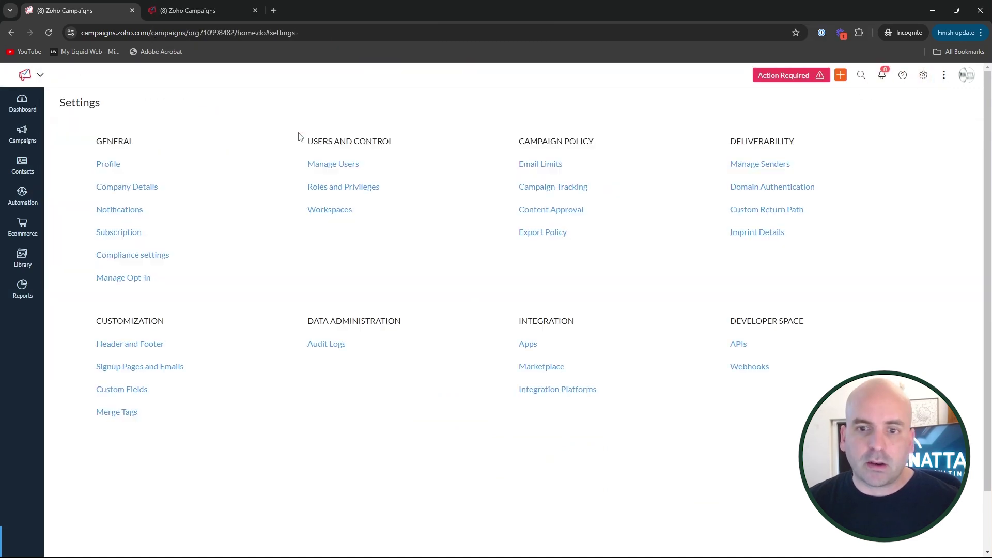
{"action": "left_click", "coordinate": [778, 213]}
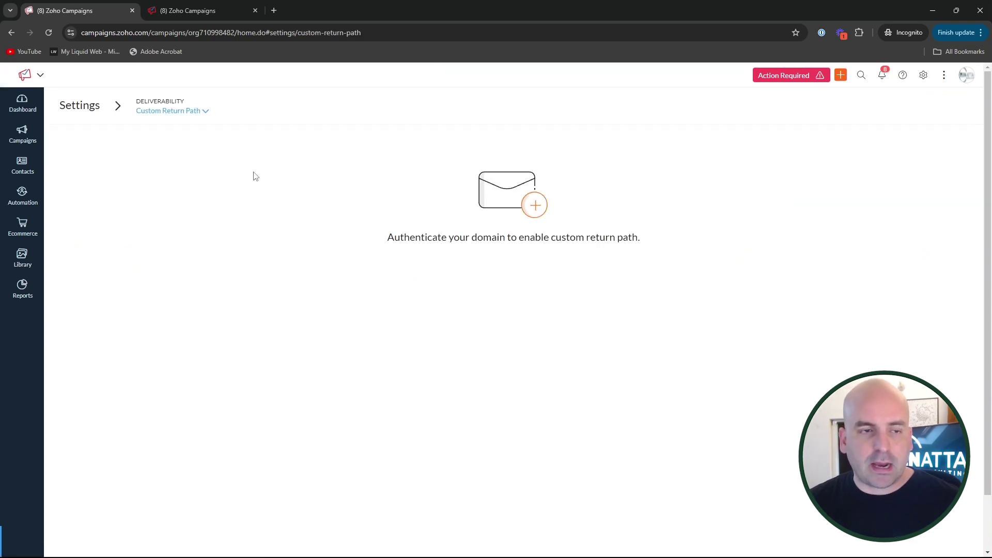
{"action": "left_click", "coordinate": [80, 106]}
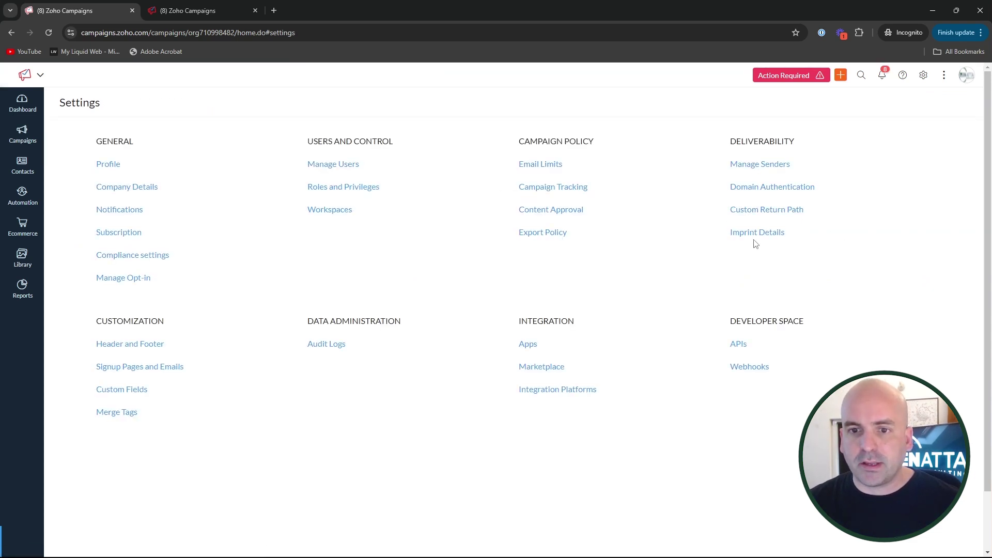
{"action": "left_click", "coordinate": [757, 233]}
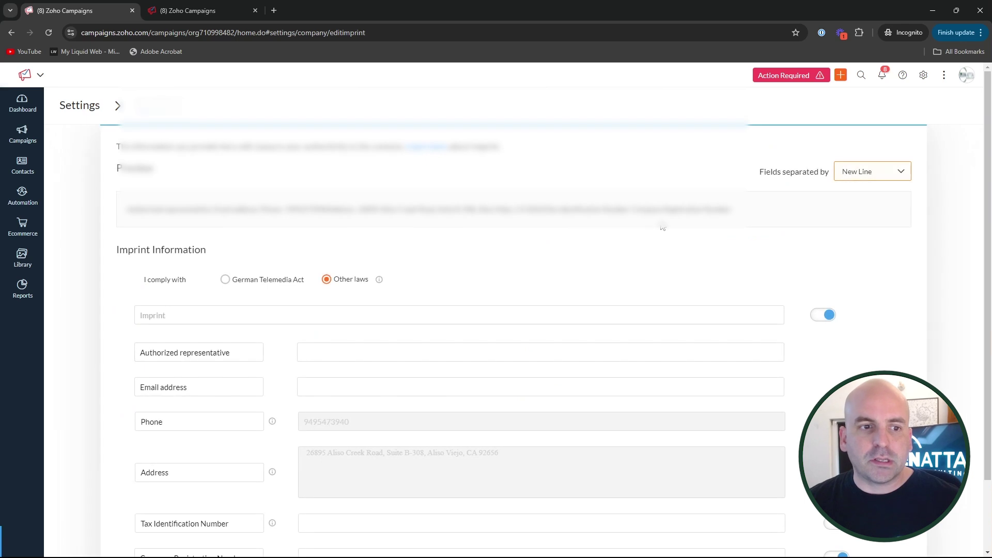
Look through the Imprint Details form fields and return to the settings overview.
{"action": "scroll", "coordinate": [709, 264], "scroll_direction": "down", "scroll_amount": 2}
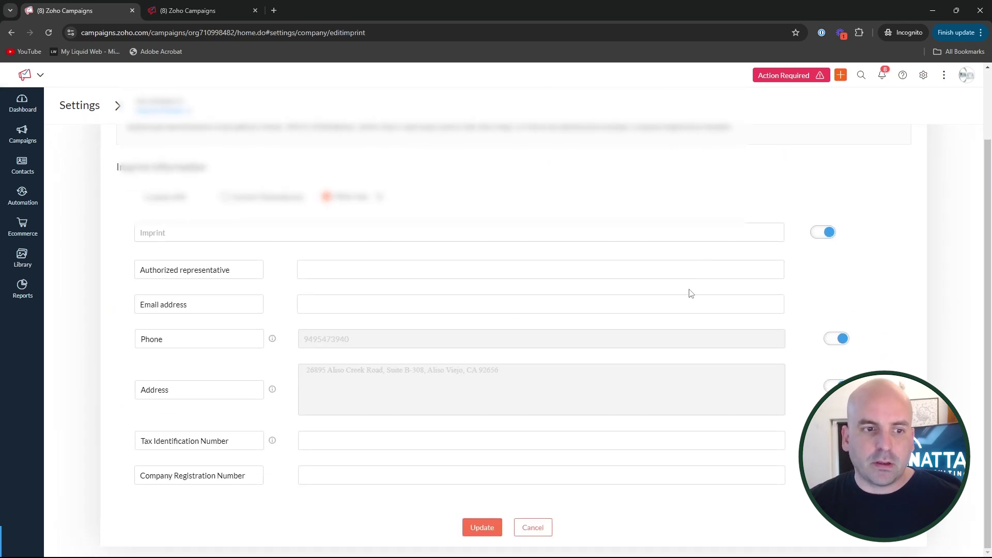
{"action": "scroll", "coordinate": [517, 262], "scroll_direction": "up", "scroll_amount": 2}
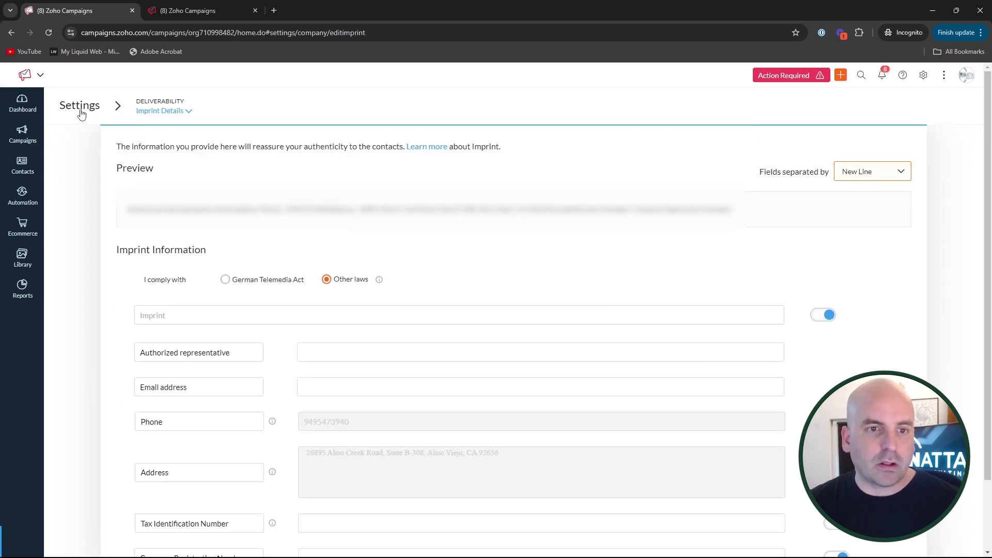
{"action": "left_click", "coordinate": [82, 107]}
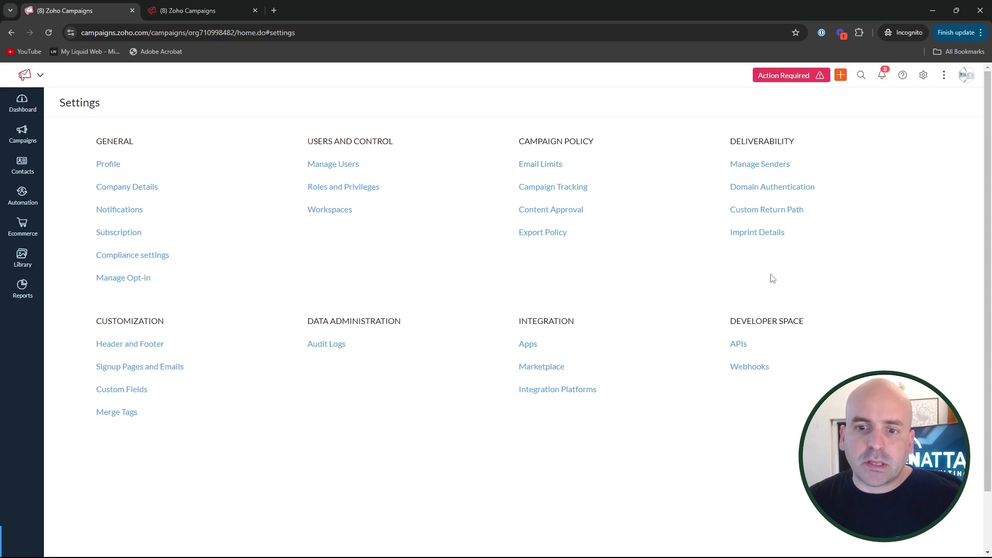
View the APIs settings and the Webhooks settings in the developer space.
{"action": "left_click", "coordinate": [739, 345]}
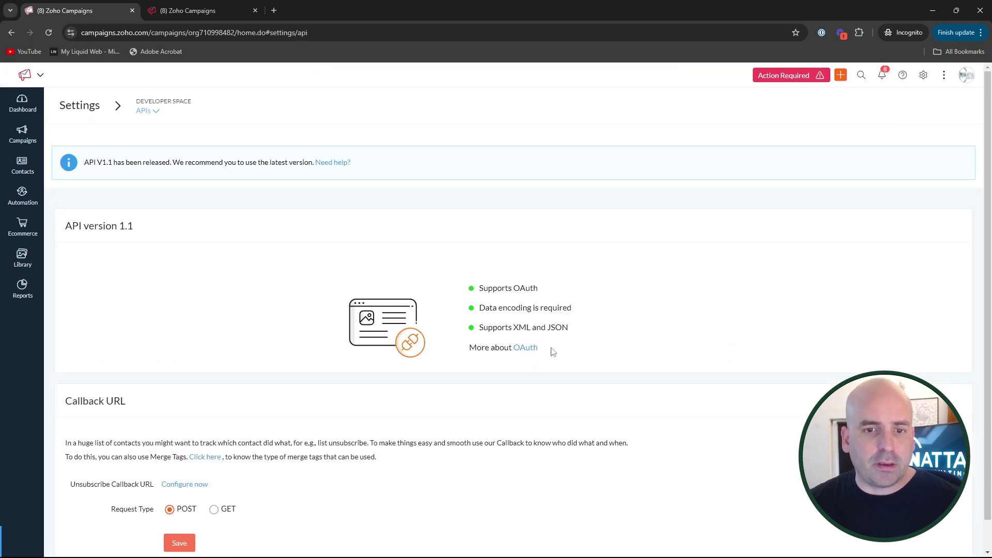
{"action": "left_click", "coordinate": [98, 104]}
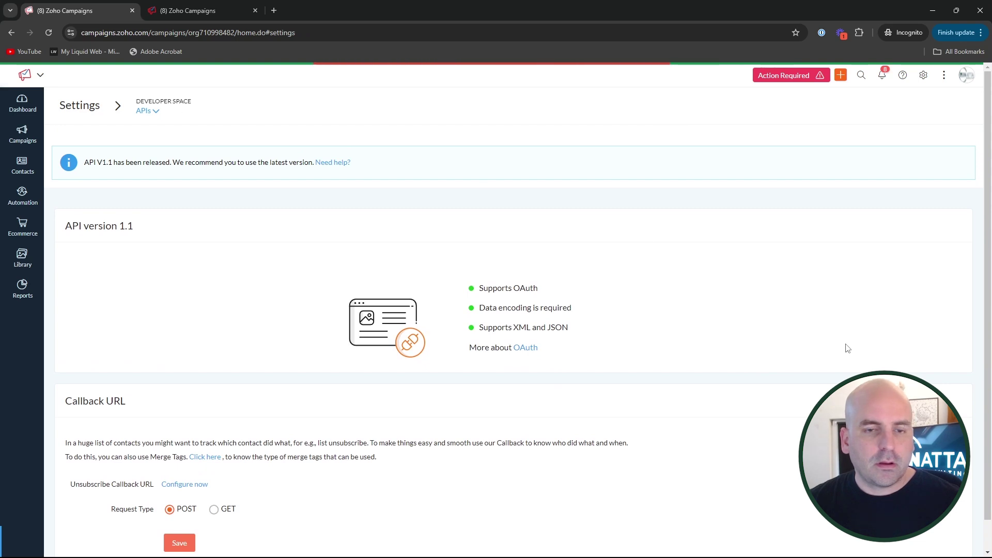
{"action": "left_click", "coordinate": [749, 367]}
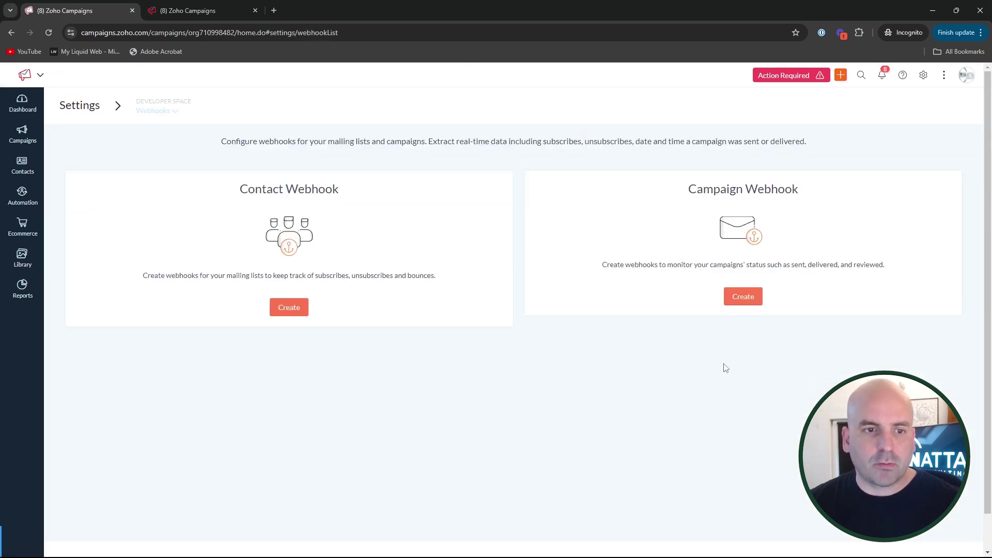
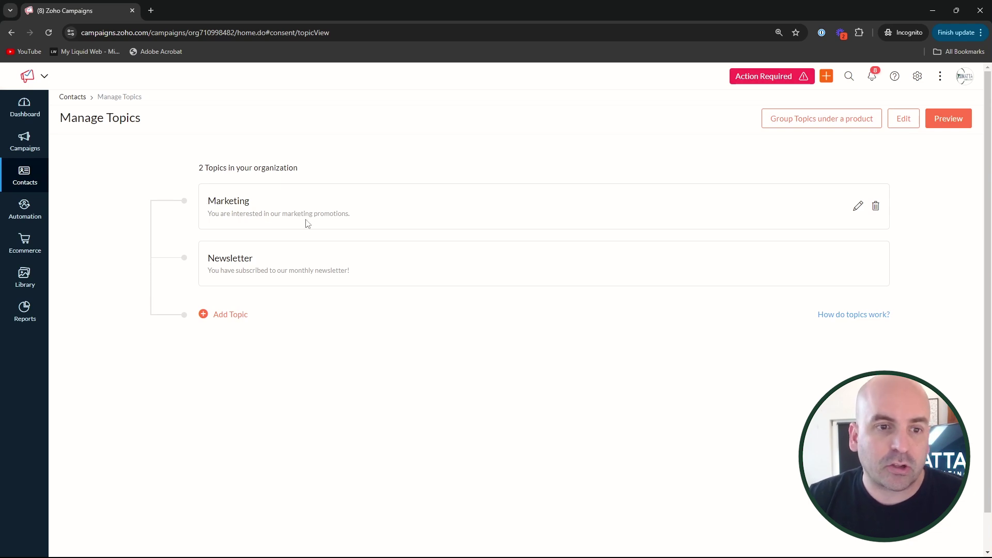
{"action": "left_click_drag", "start_coordinate": [257, 202], "coordinate": [193, 202]}
{"action": "left_click", "coordinate": [299, 206]}
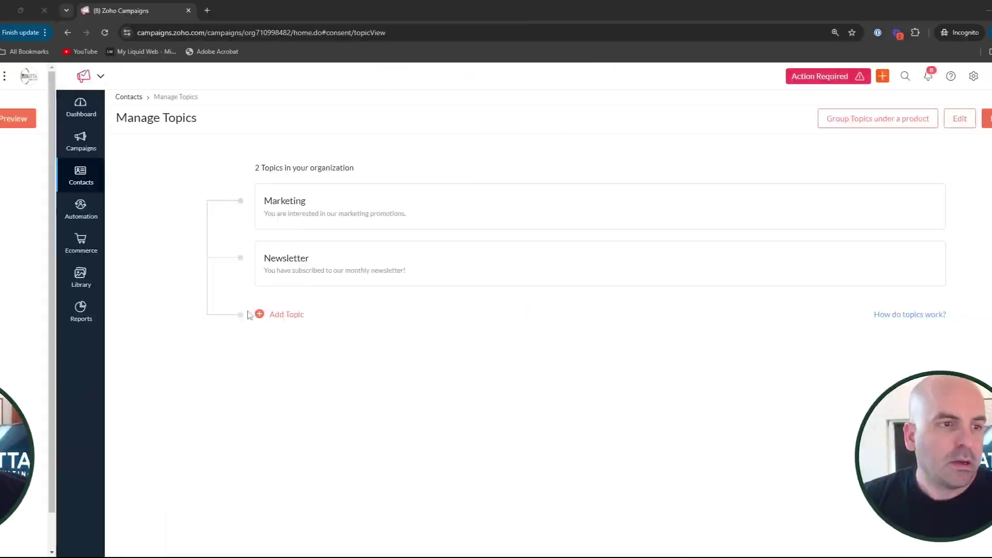
Open the contact Sync Services and show the active syncs of the Zoho CRM account.
{"action": "mouse_move", "coordinate": [29, 179]}
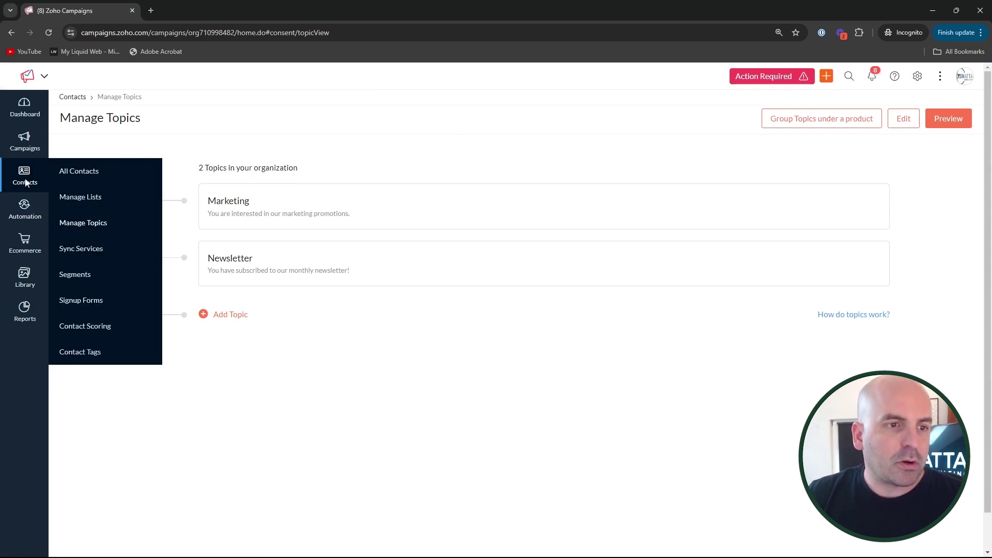
{"action": "left_click", "coordinate": [103, 253]}
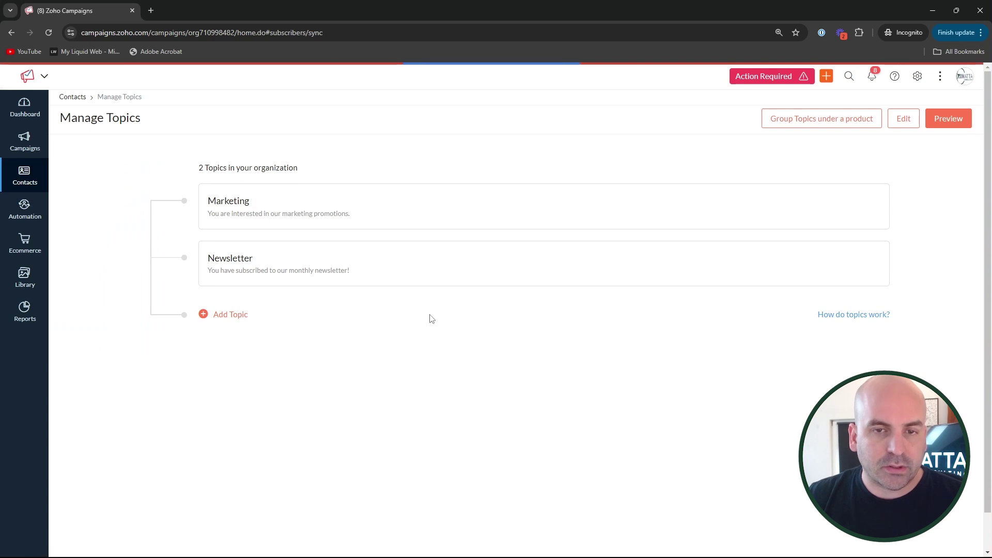
{"action": "mouse_move", "coordinate": [522, 350]}
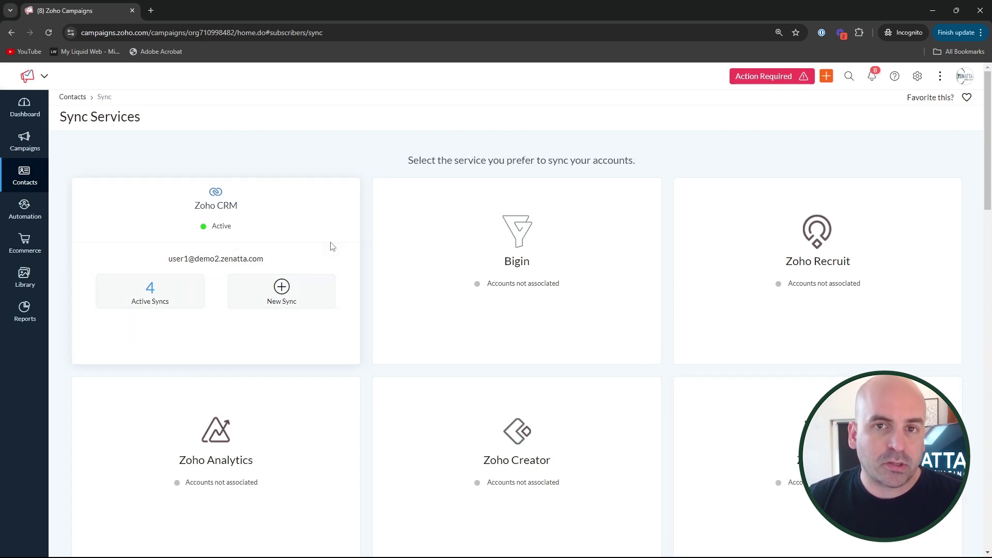
{"action": "mouse_move", "coordinate": [509, 238]}
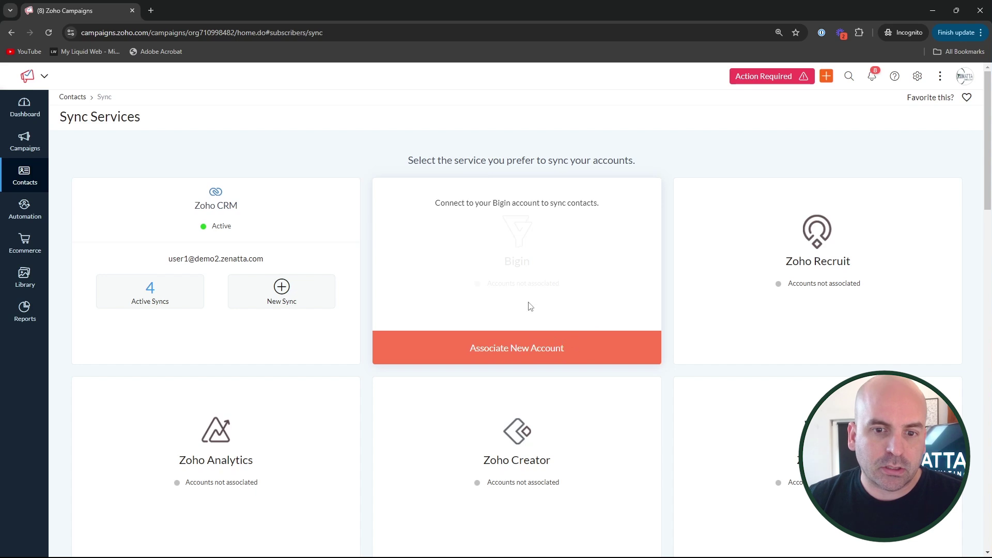
{"action": "left_click", "coordinate": [166, 301]}
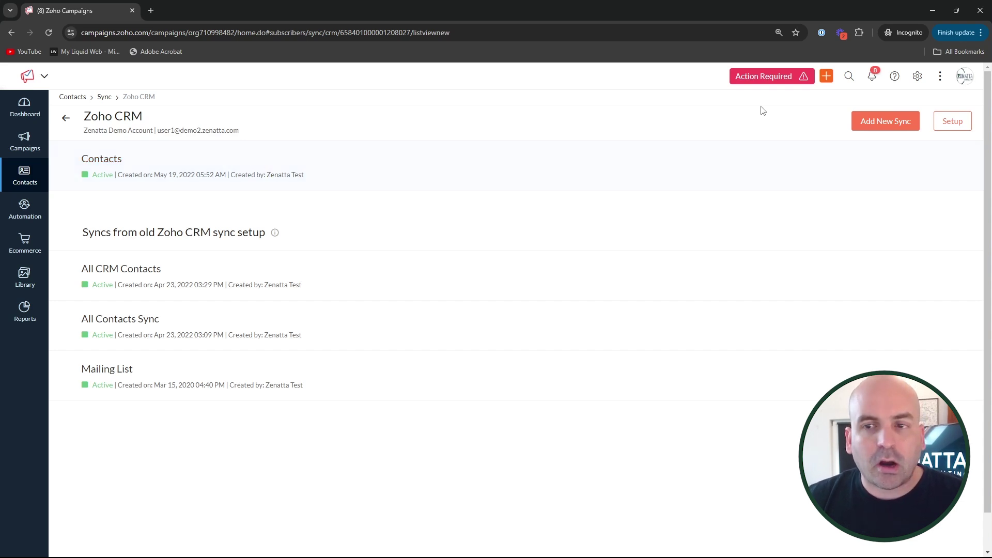
Add a Zoho CRM sync for the Leads module into a new mailing list named All Leads, with the Marketing subscription type.
{"action": "left_click", "coordinate": [868, 128]}
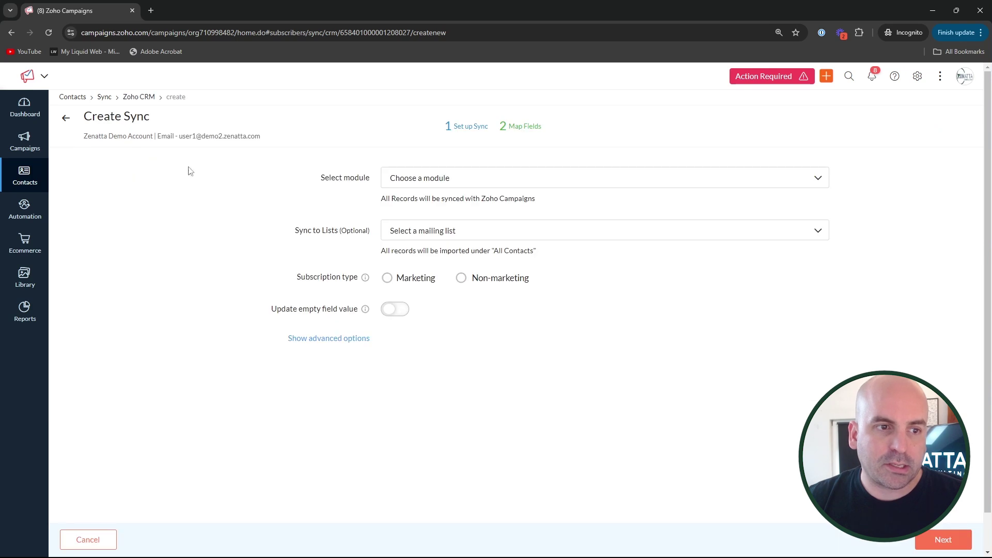
{"action": "left_click", "coordinate": [482, 185]}
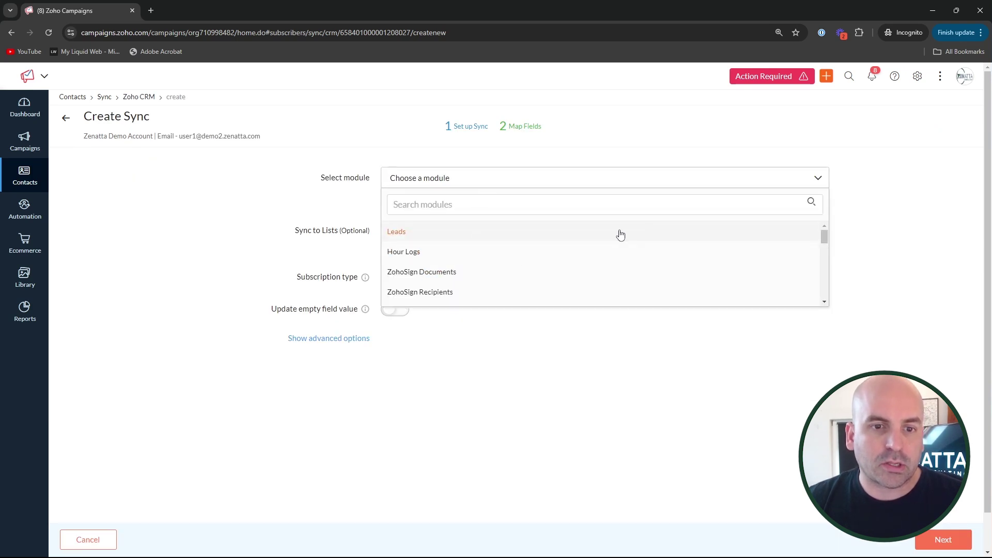
{"action": "left_click", "coordinate": [536, 232]}
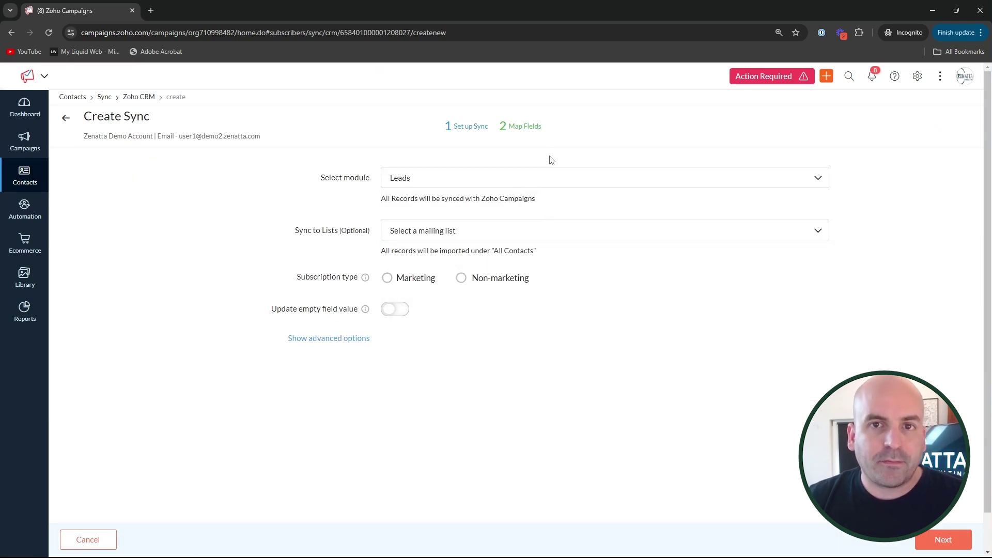
{"action": "left_click", "coordinate": [539, 231]}
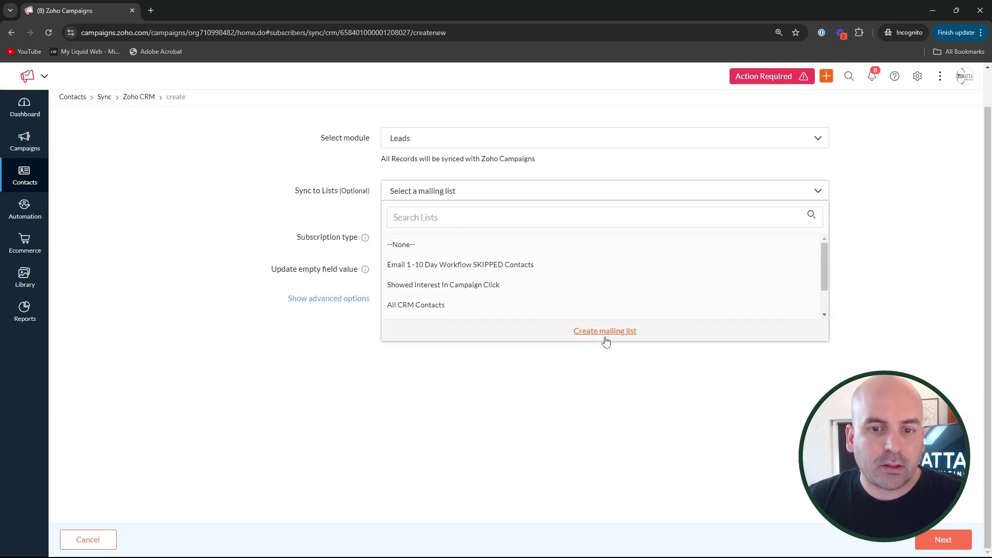
{"action": "left_click", "coordinate": [605, 335]}
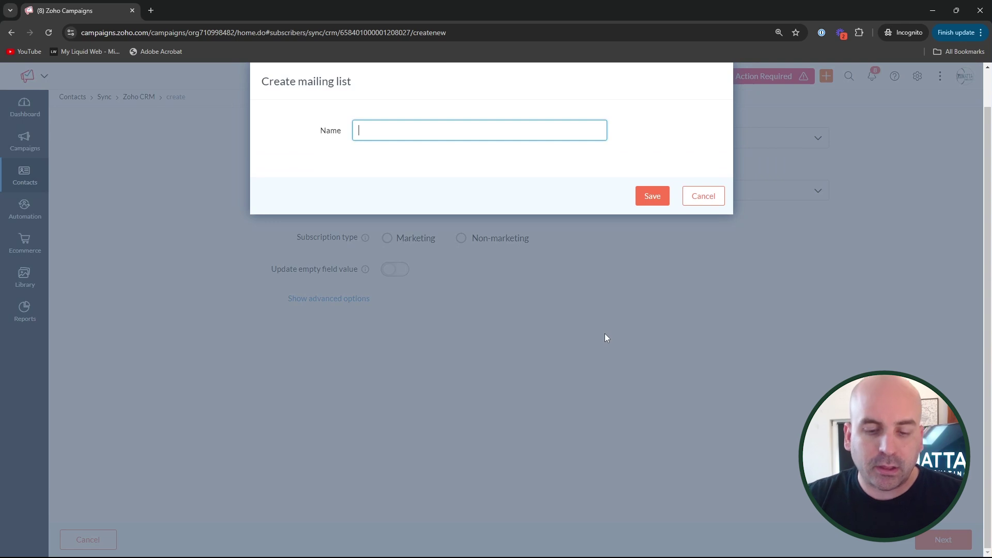
{"action": "type", "text": "All Leads"}
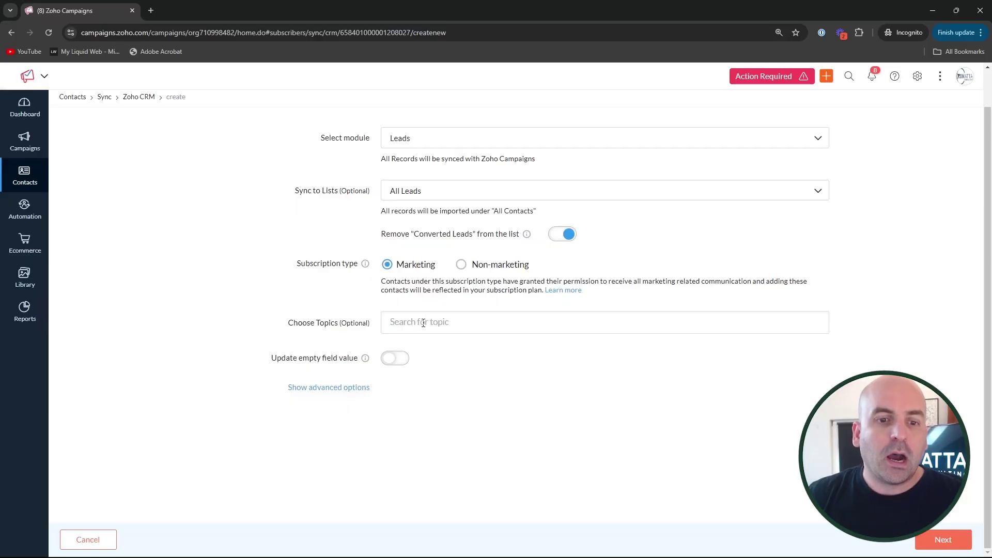
Assign the Marketing topic to the Leads sync and continue to the field mapping.
{"action": "left_click", "coordinate": [424, 323]}
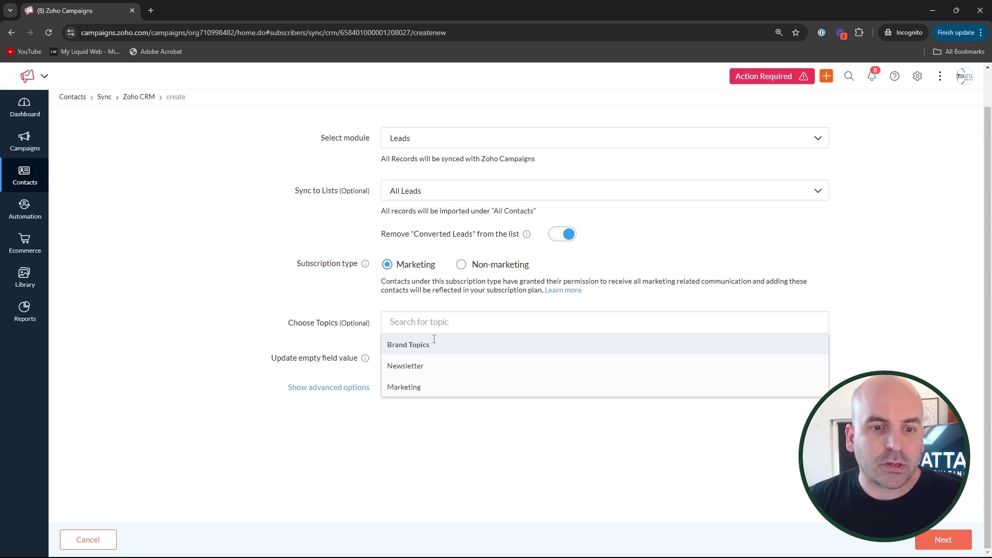
{"action": "left_click", "coordinate": [418, 388]}
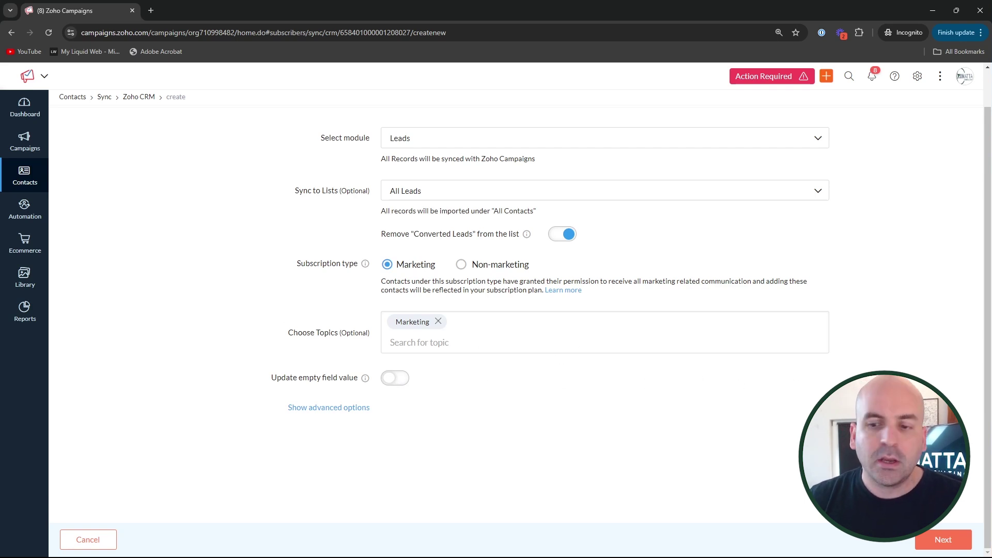
{"action": "left_click", "coordinate": [944, 540]}
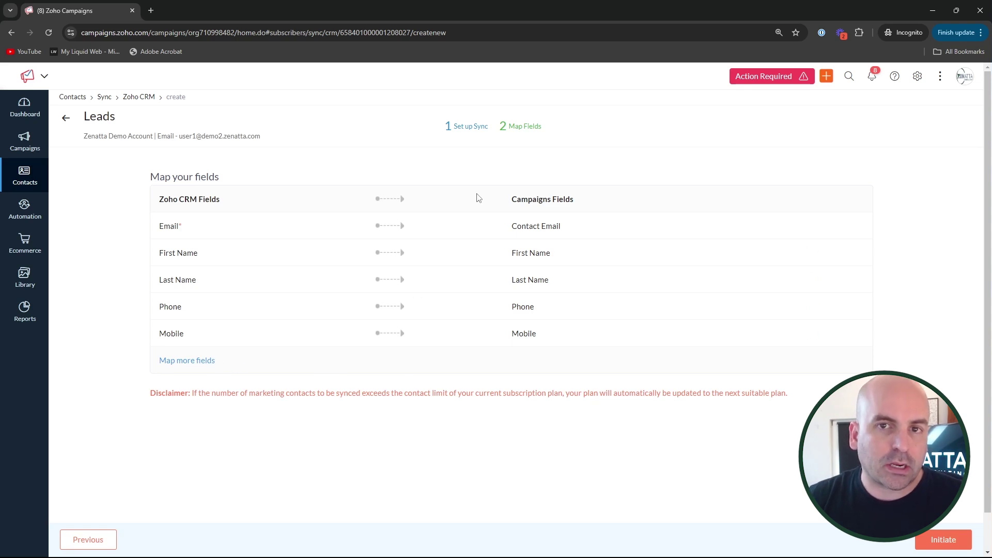
{"action": "left_click", "coordinate": [198, 360]}
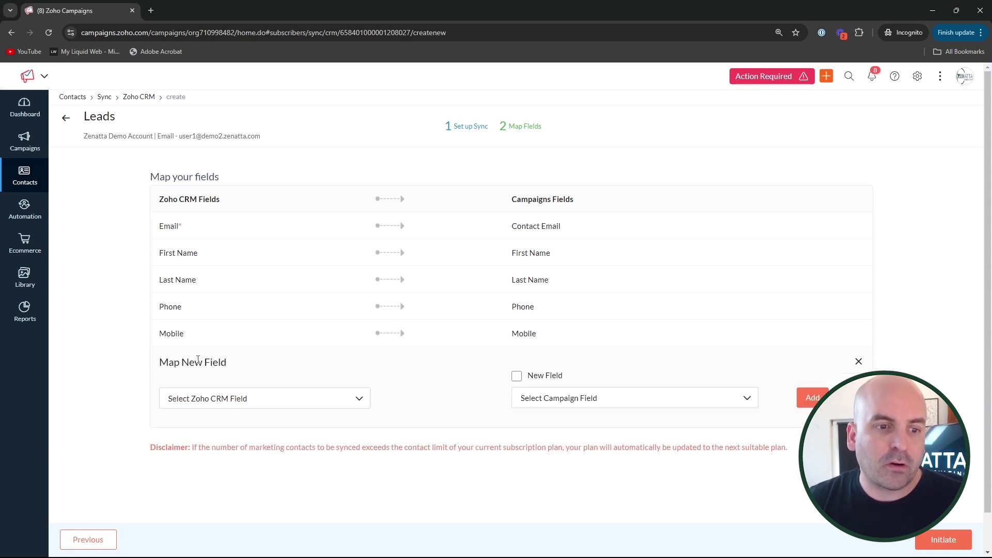
{"action": "left_click", "coordinate": [352, 399]}
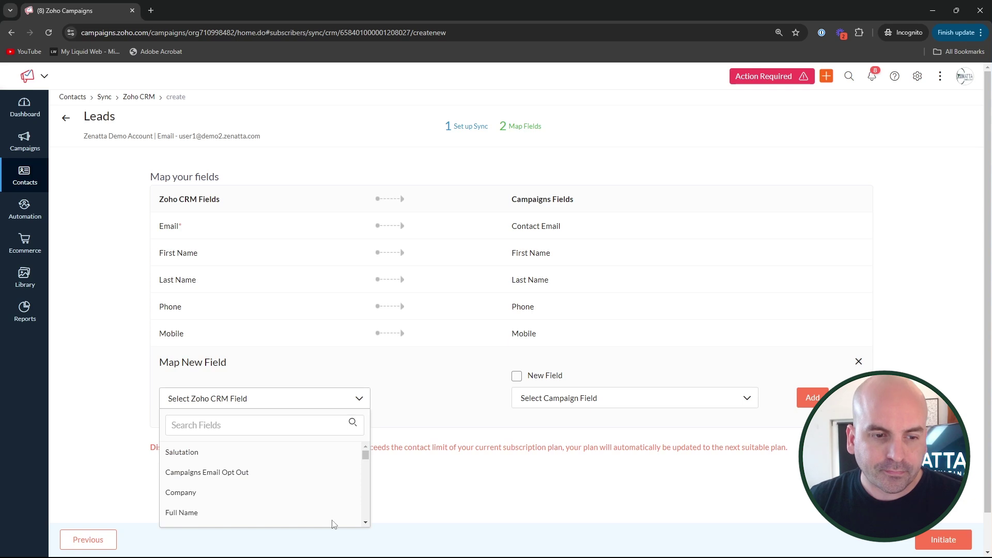
{"action": "left_click", "coordinate": [300, 453]}
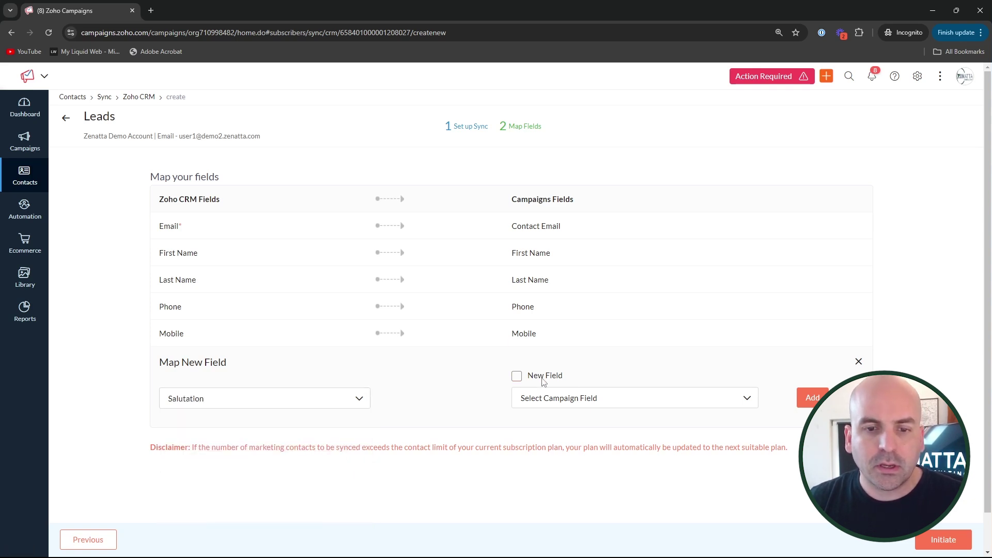
{"action": "left_click", "coordinate": [518, 376]}
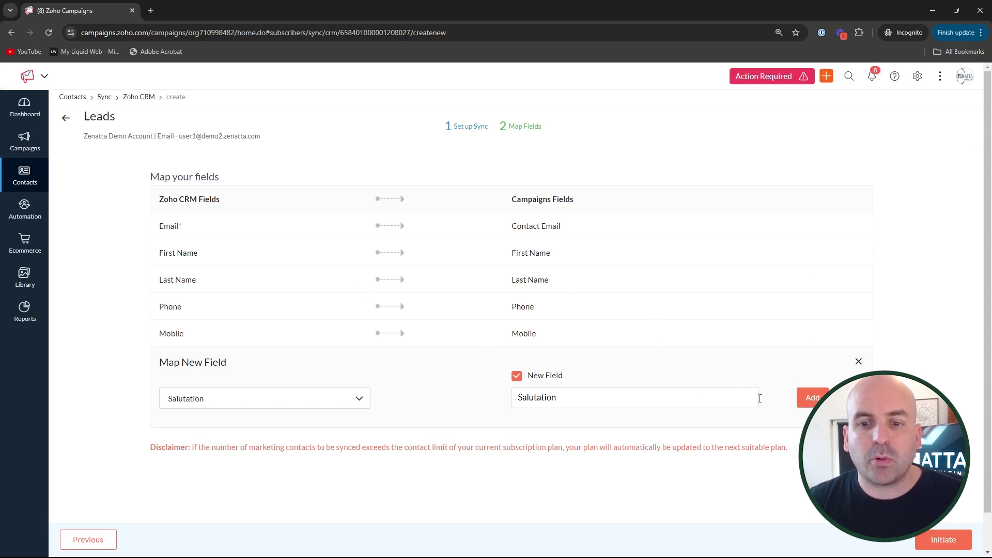
{"action": "left_click", "coordinate": [515, 376]}
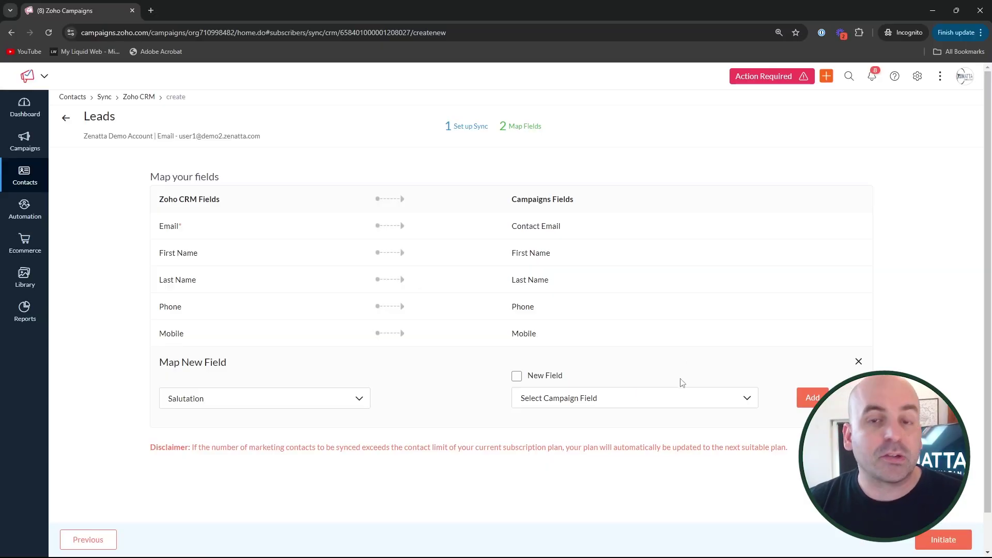
{"action": "left_click", "coordinate": [859, 362]}
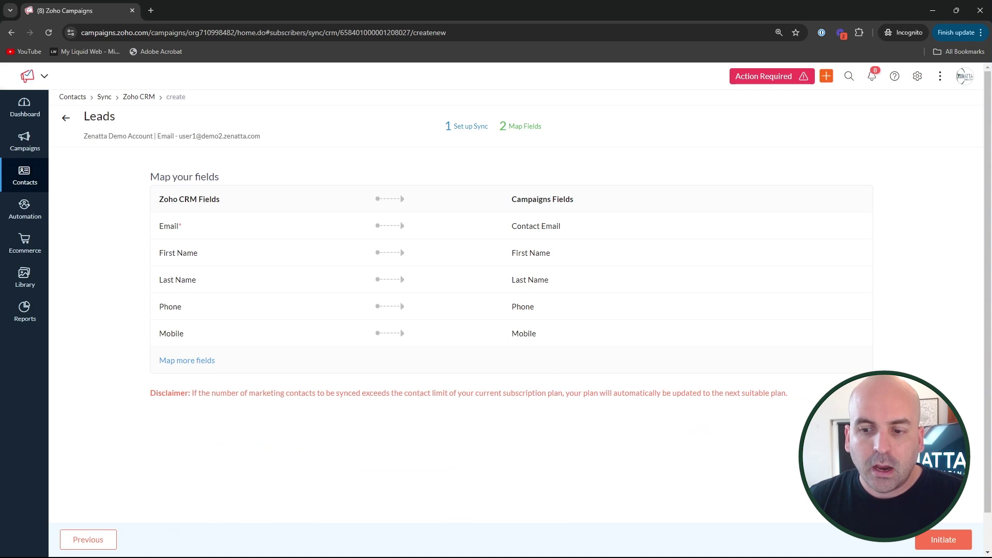
Initiate the Leads sync with the default field mapping, check its sync history and return to the Zoho CRM sync list.
{"action": "left_click", "coordinate": [960, 542]}
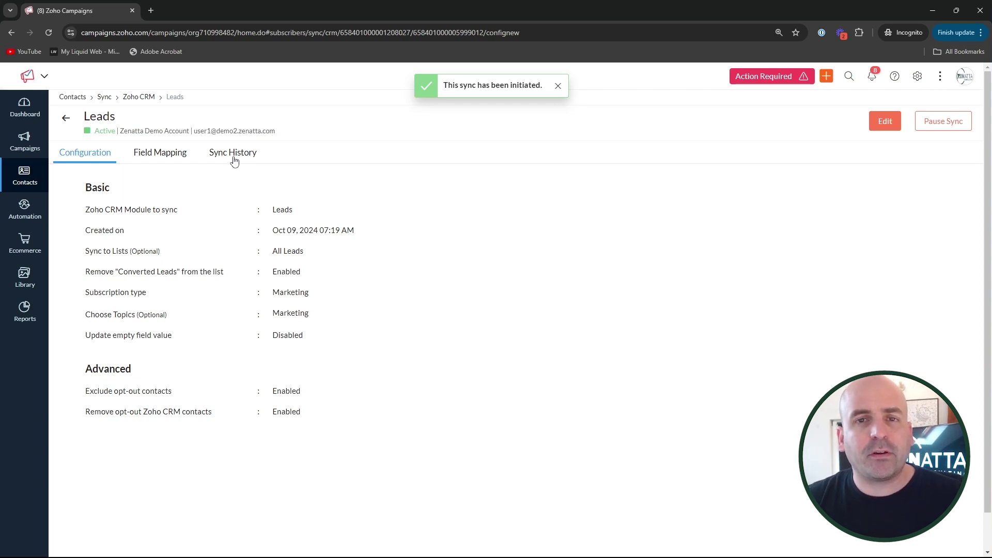
{"action": "left_click", "coordinate": [234, 159]}
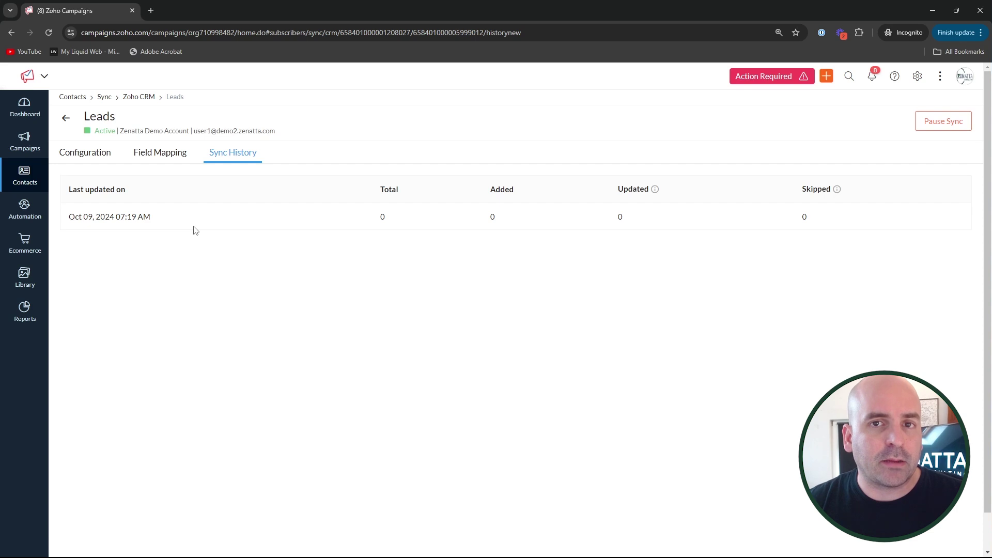
{"action": "left_click", "coordinate": [64, 124]}
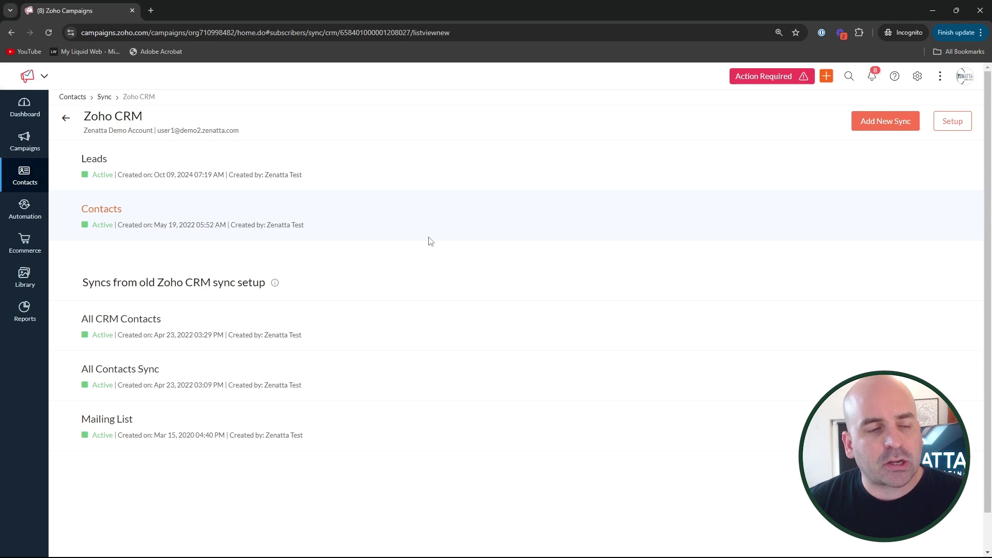
View the existing Contacts sync's configuration and examine its field mappings for contacts, accounts and deals.
{"action": "left_click", "coordinate": [114, 210]}
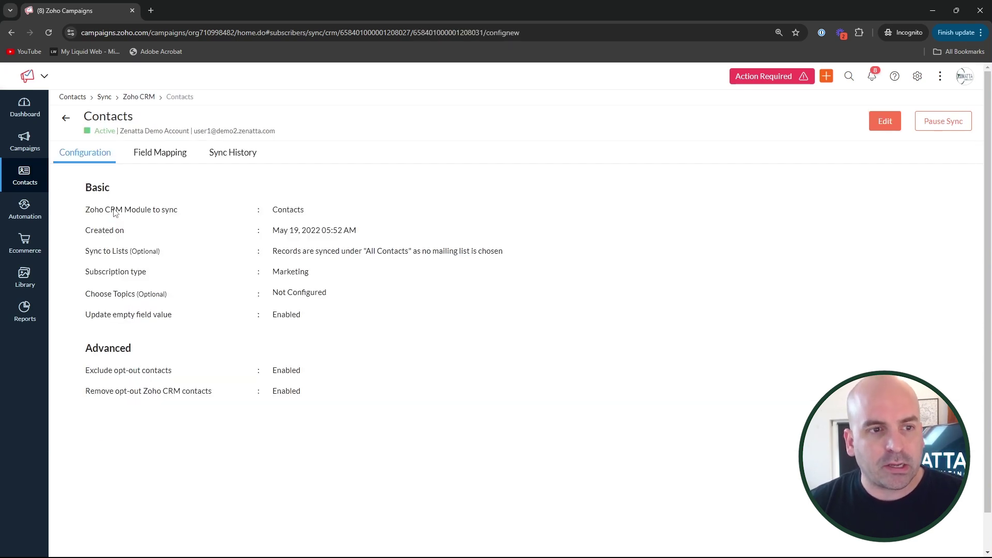
{"action": "left_click", "coordinate": [145, 154]}
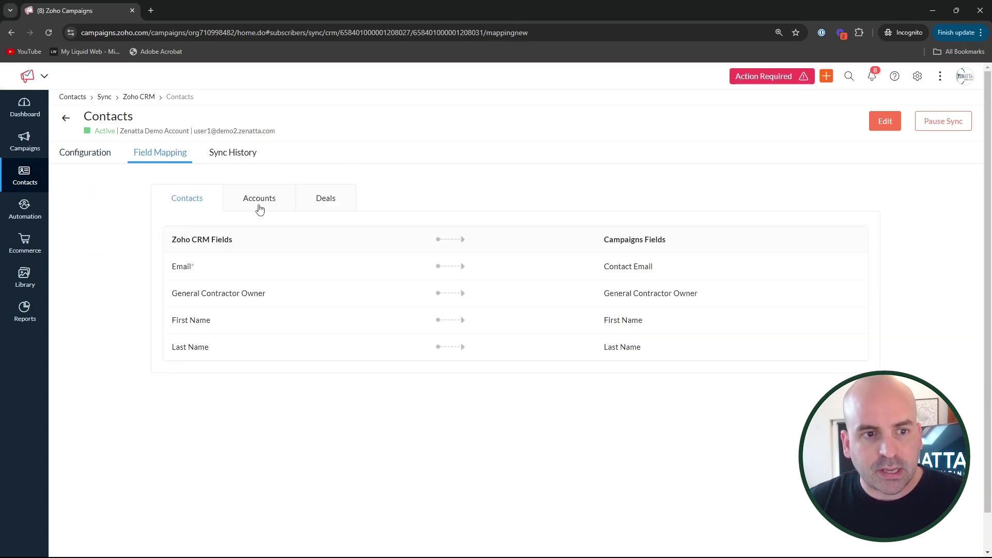
{"action": "left_click", "coordinate": [259, 208]}
{"action": "left_click", "coordinate": [337, 206]}
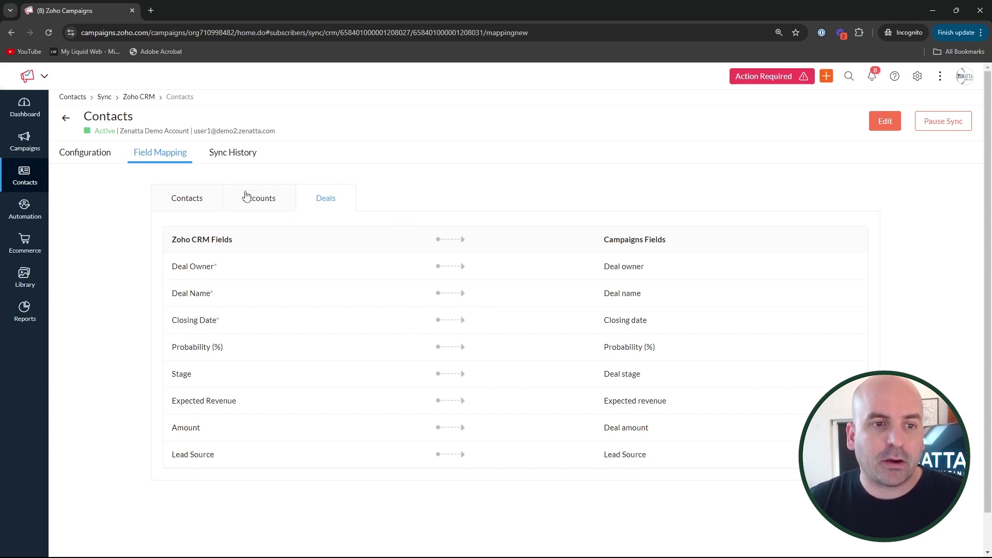
{"action": "left_click", "coordinate": [249, 202]}
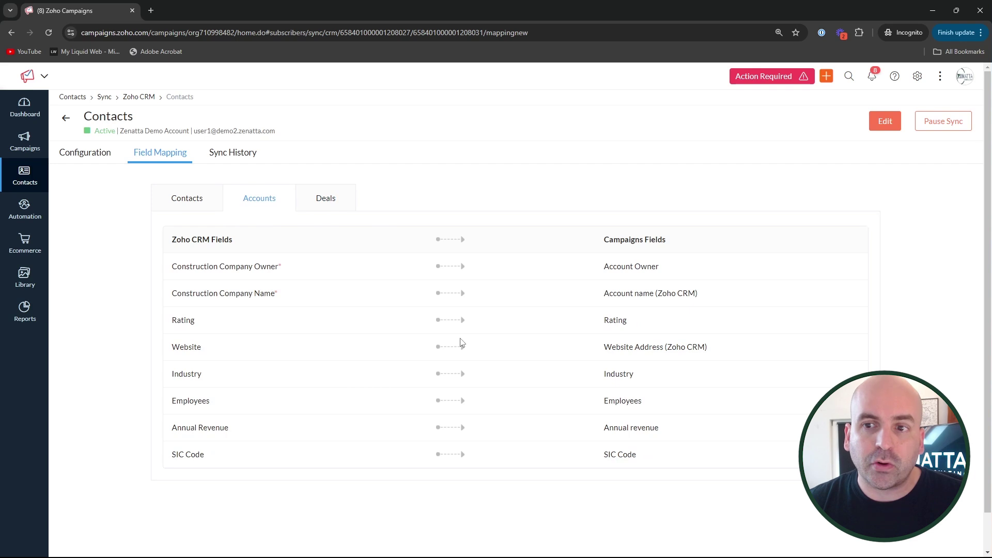
Recheck the Contacts sync's contact field mapping, return to the sync services overview and look through the available integrations.
{"action": "left_click", "coordinate": [195, 200]}
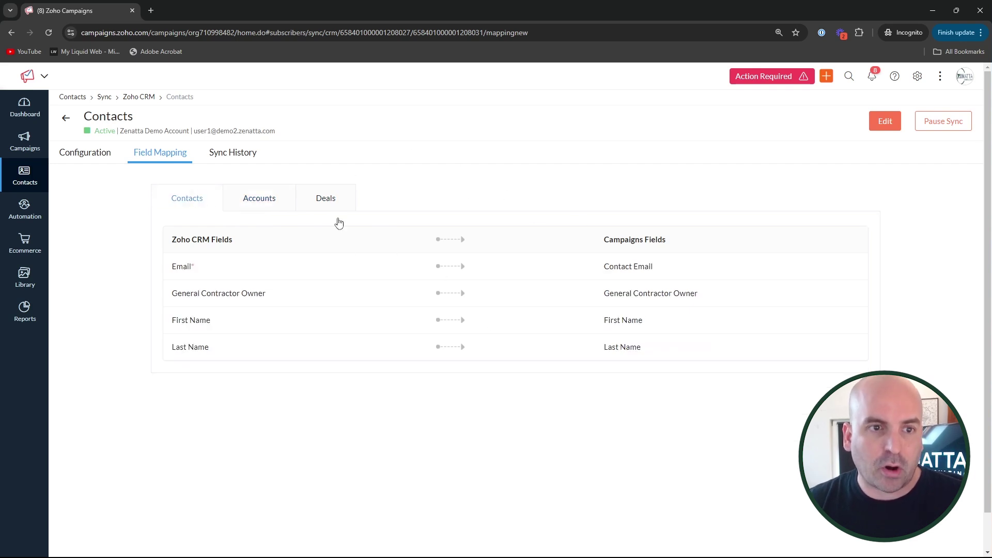
{"action": "left_click", "coordinate": [65, 118]}
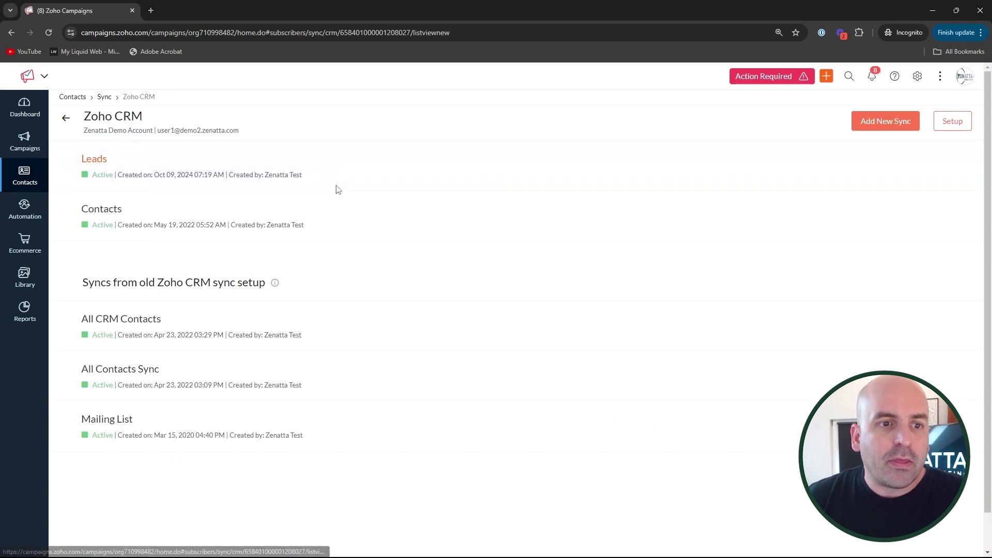
{"action": "left_click", "coordinate": [66, 119]}
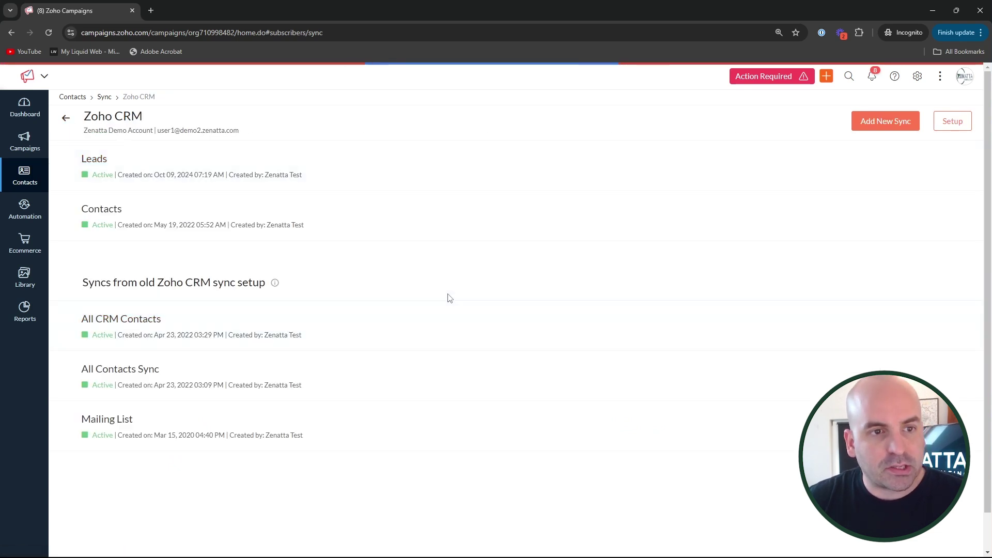
{"action": "scroll", "coordinate": [517, 361], "scroll_direction": "down", "scroll_amount": 3}
{"action": "scroll", "coordinate": [565, 398], "scroll_direction": "down", "scroll_amount": 2}
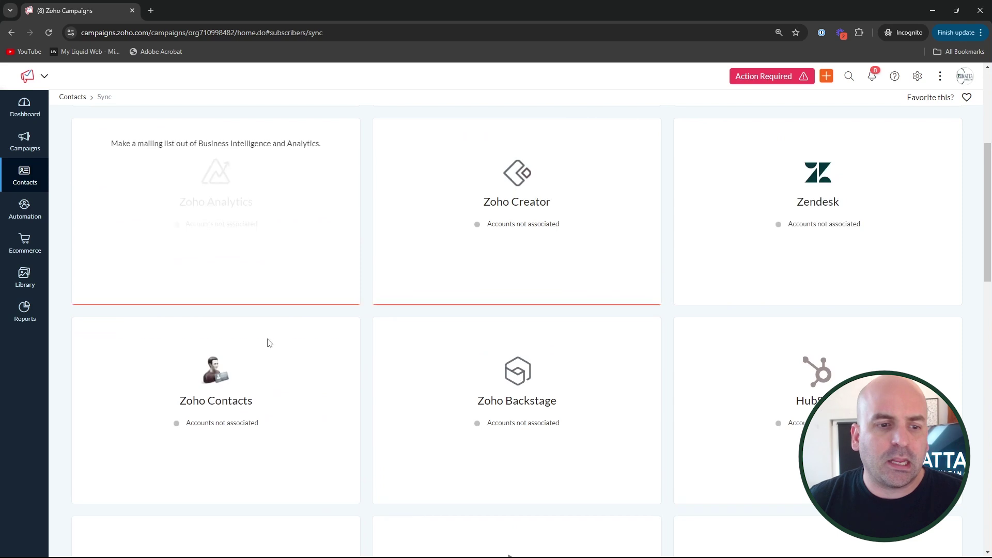
{"action": "scroll", "coordinate": [597, 320], "scroll_direction": "down", "scroll_amount": 2}
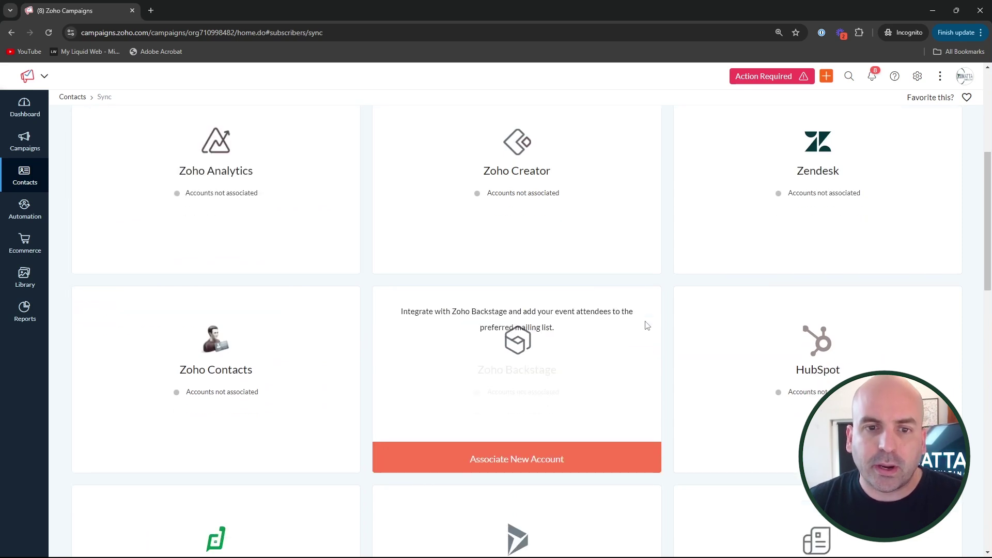
{"action": "scroll", "coordinate": [678, 337], "scroll_direction": "down", "scroll_amount": 5}
{"action": "scroll", "coordinate": [615, 310], "scroll_direction": "down", "scroll_amount": 1}
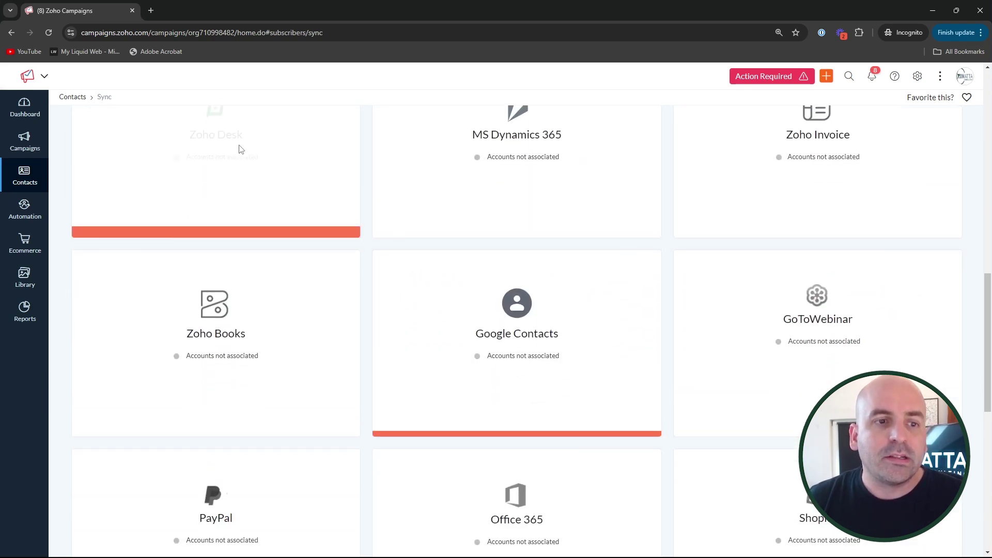
{"action": "scroll", "coordinate": [633, 356], "scroll_direction": "up", "scroll_amount": 11}
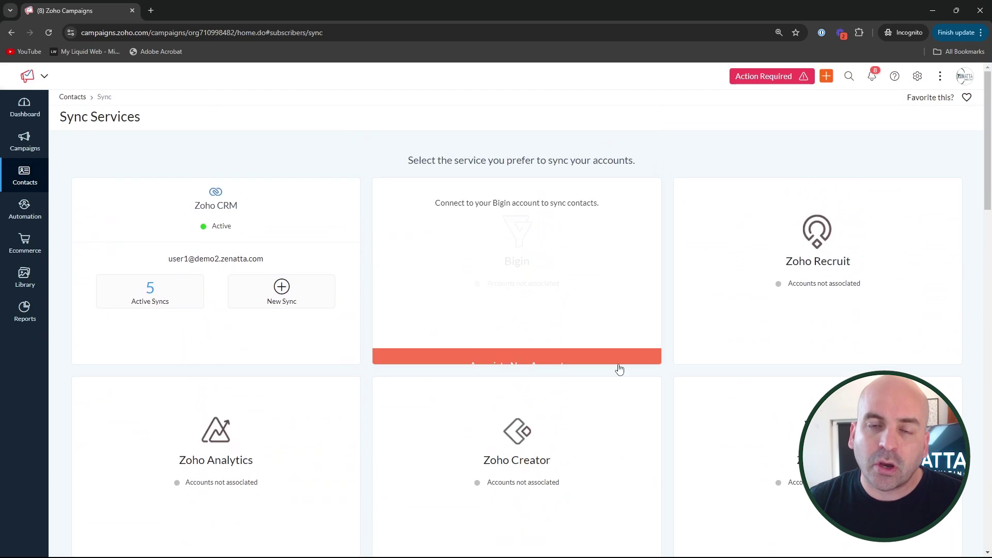
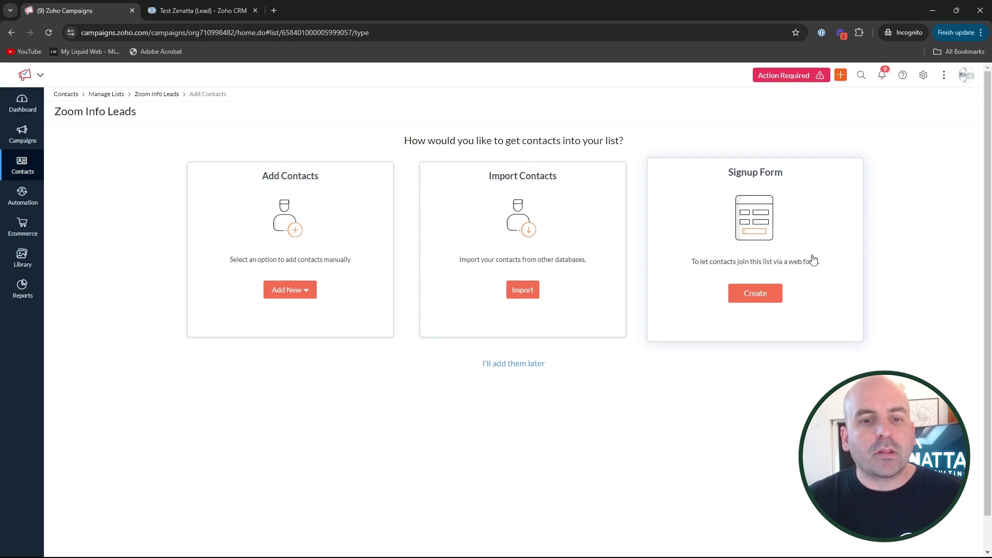
Skip adding contacts to the Zoom Info Leads list and open the contact segments overview.
{"action": "left_click", "coordinate": [505, 366]}
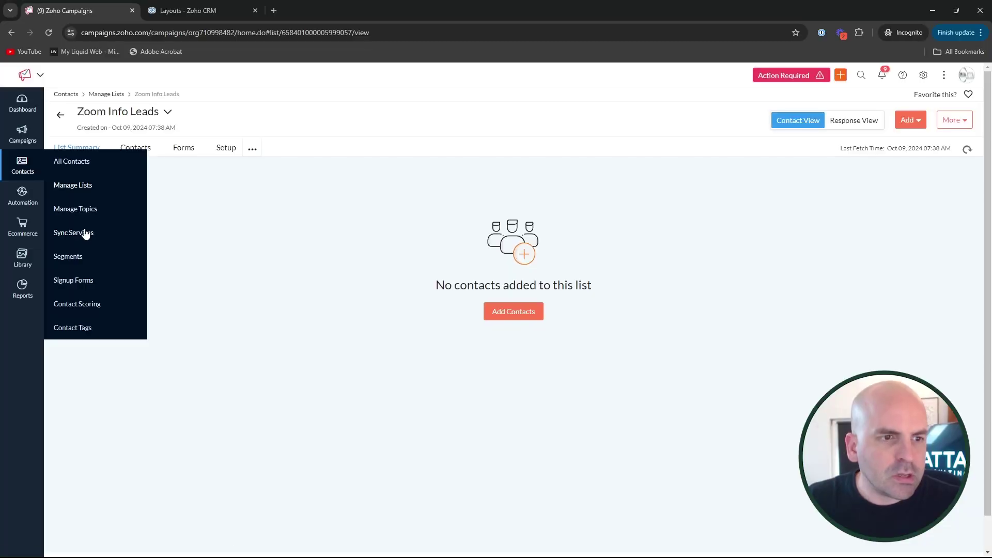
{"action": "left_click", "coordinate": [71, 258]}
Switch to Zoho CRM, examine the criteria of the Advertising Leads view without changing them, and return to Zoho Campaigns.
{"action": "left_click", "coordinate": [205, 6]}
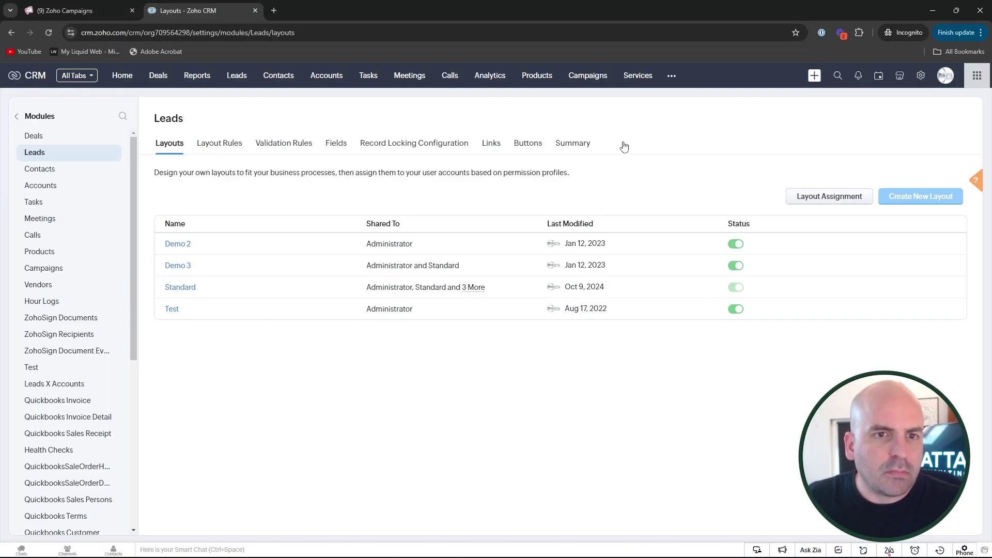
{"action": "left_click", "coordinate": [236, 76]}
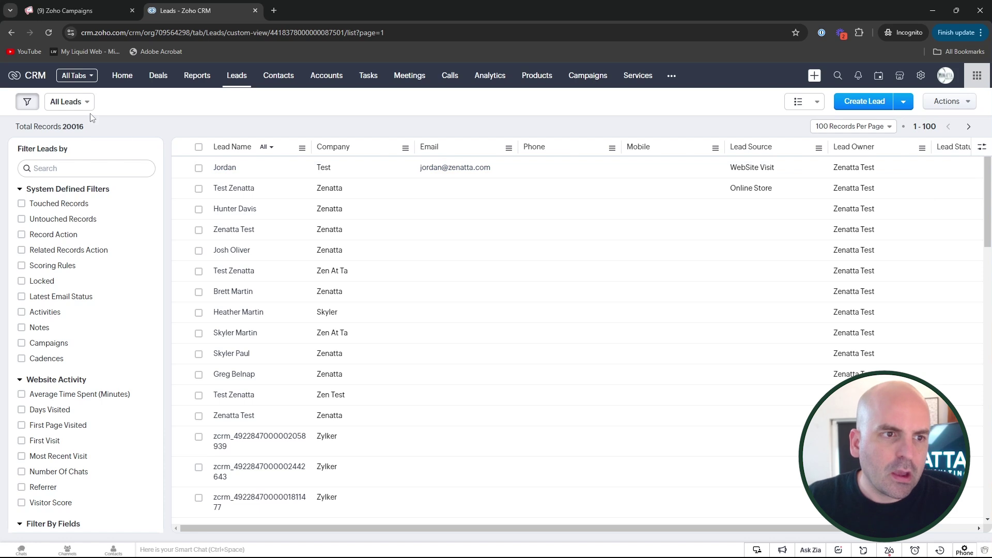
{"action": "left_click", "coordinate": [88, 104]}
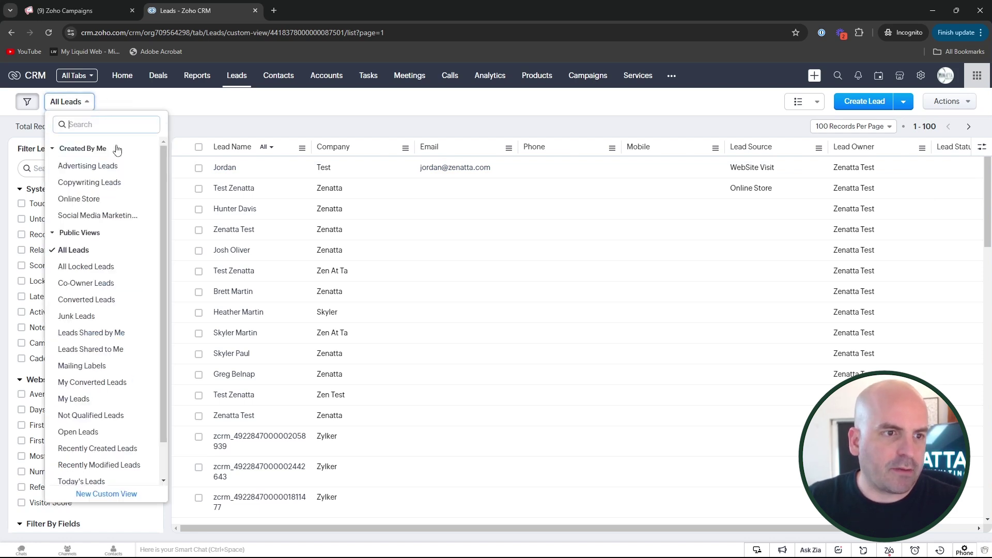
{"action": "left_click", "coordinate": [99, 166]}
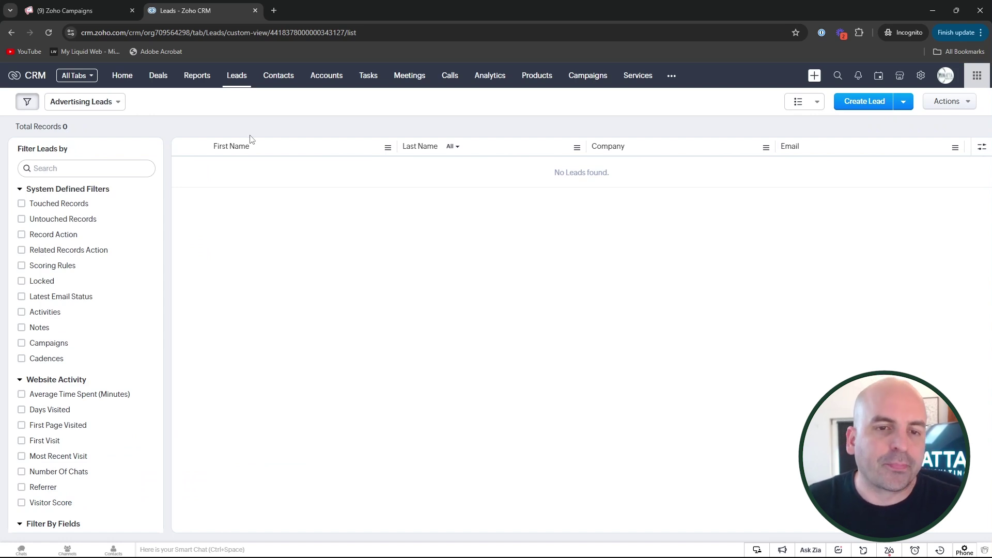
{"action": "left_click", "coordinate": [137, 101]}
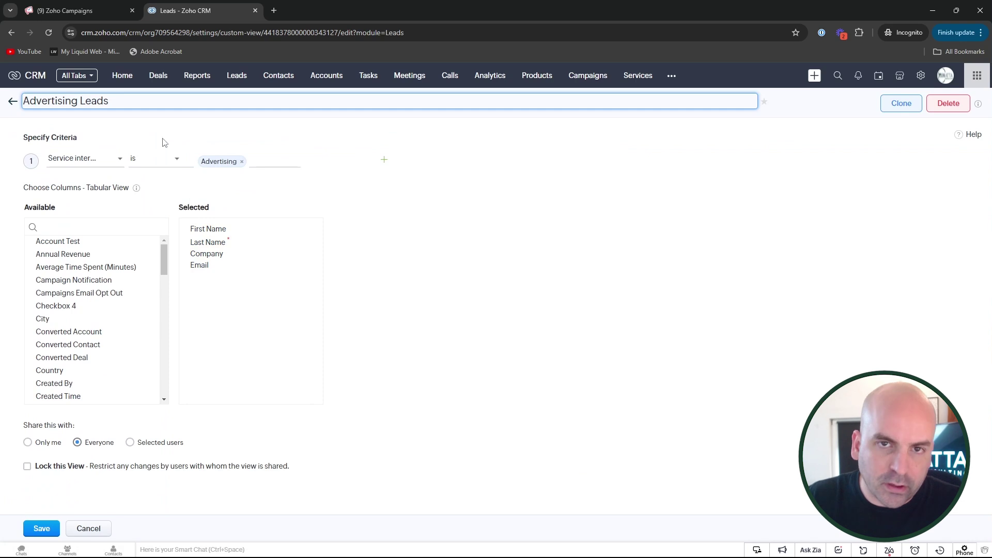
{"action": "left_click", "coordinate": [97, 529]}
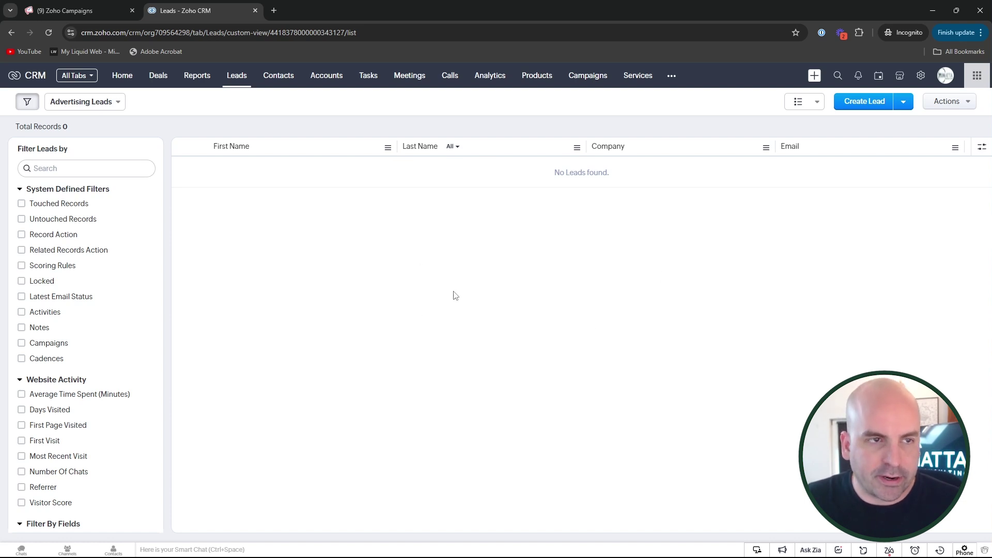
{"action": "left_click", "coordinate": [76, 4]}
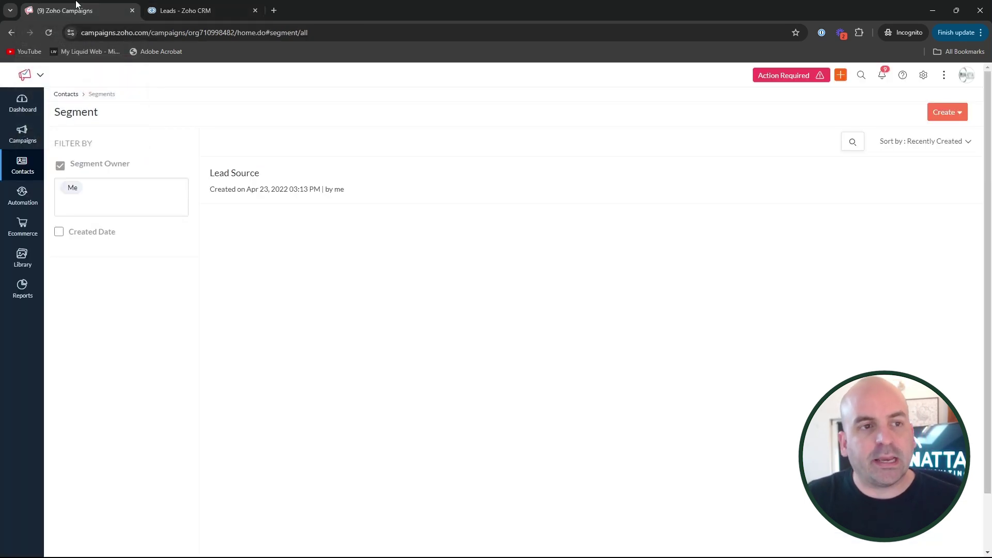
{"action": "left_click", "coordinate": [149, 4]}
{"action": "left_click", "coordinate": [100, 6]}
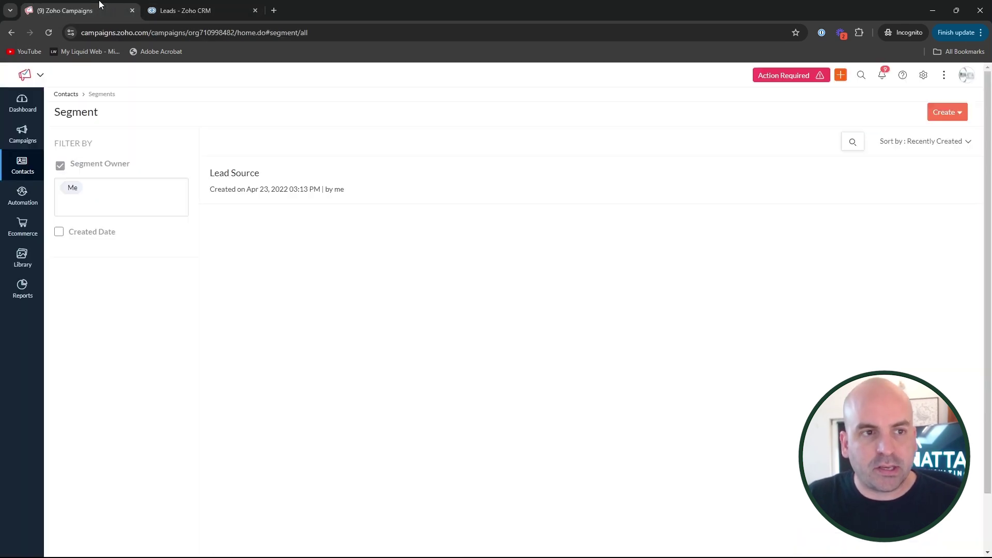
{"action": "left_click", "coordinate": [188, 13]}
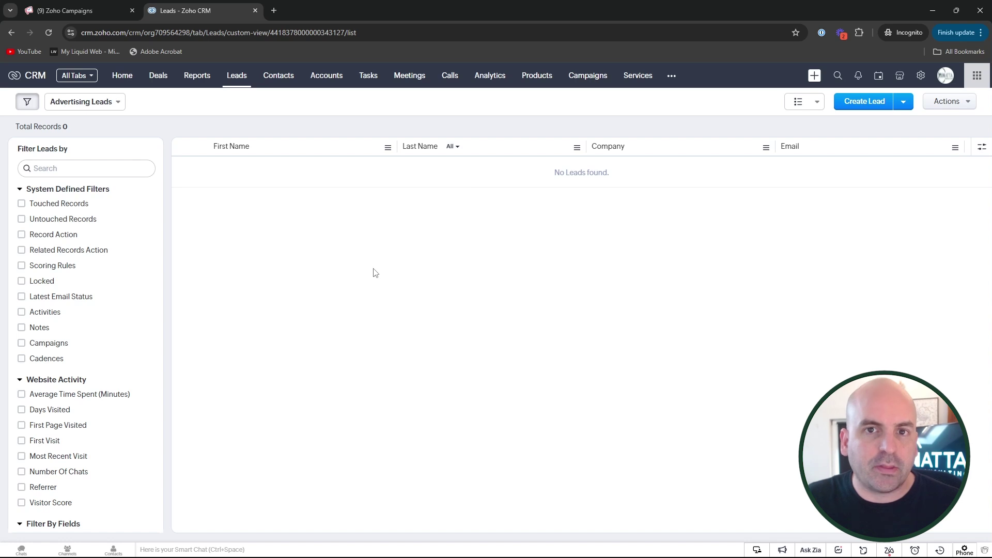
{"action": "left_click", "coordinate": [62, 11]}
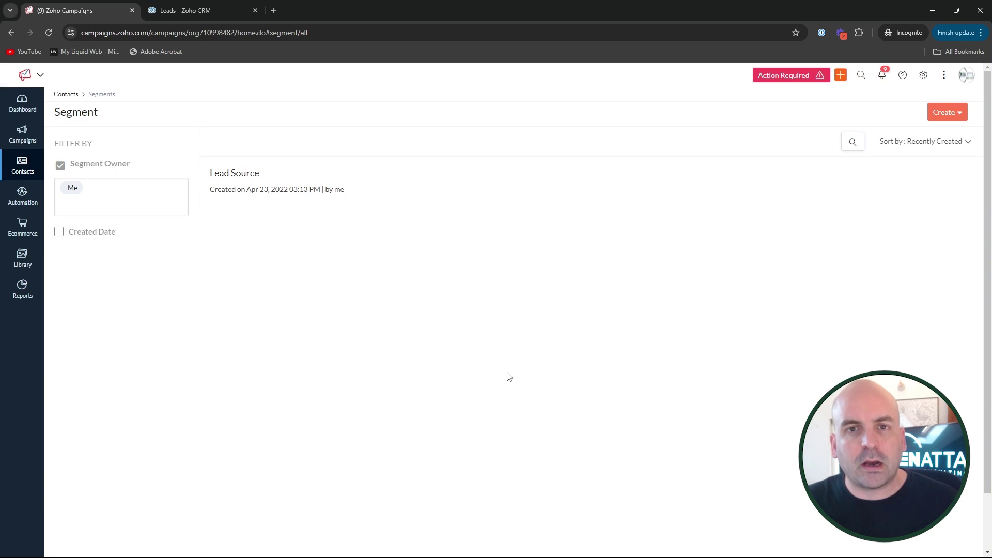
Try to create a segment named Newsletter with a criterion based on a newsletter field.
{"action": "left_click", "coordinate": [944, 115]}
{"action": "left_click", "coordinate": [924, 133]}
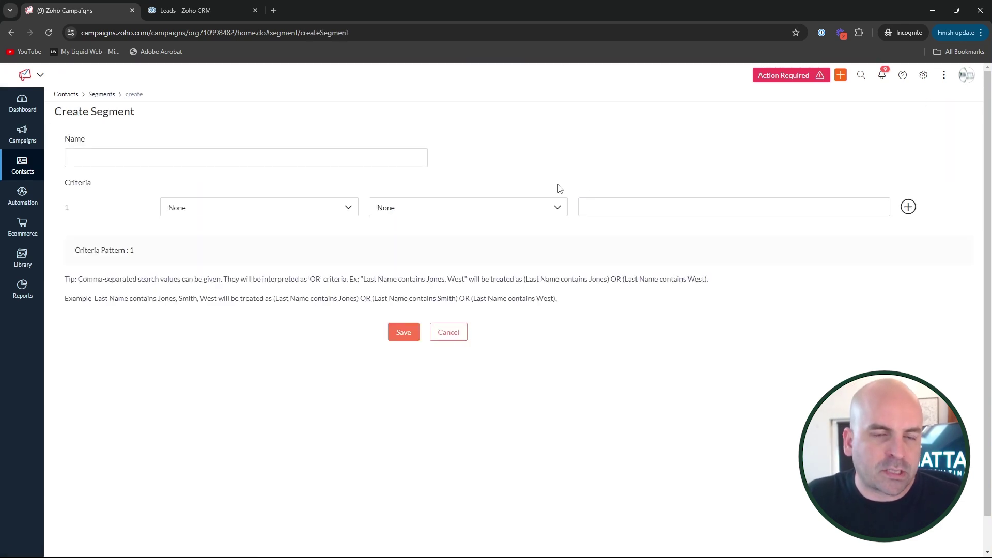
{"action": "left_click", "coordinate": [227, 157]}
{"action": "type", "text": "Newsl"}
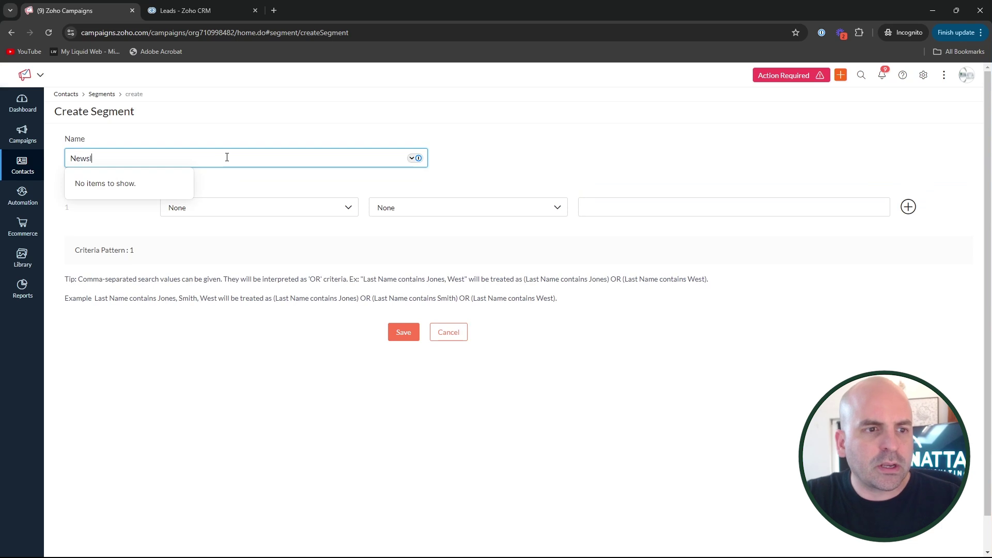
{"action": "type", "text": "etter Opt I"}
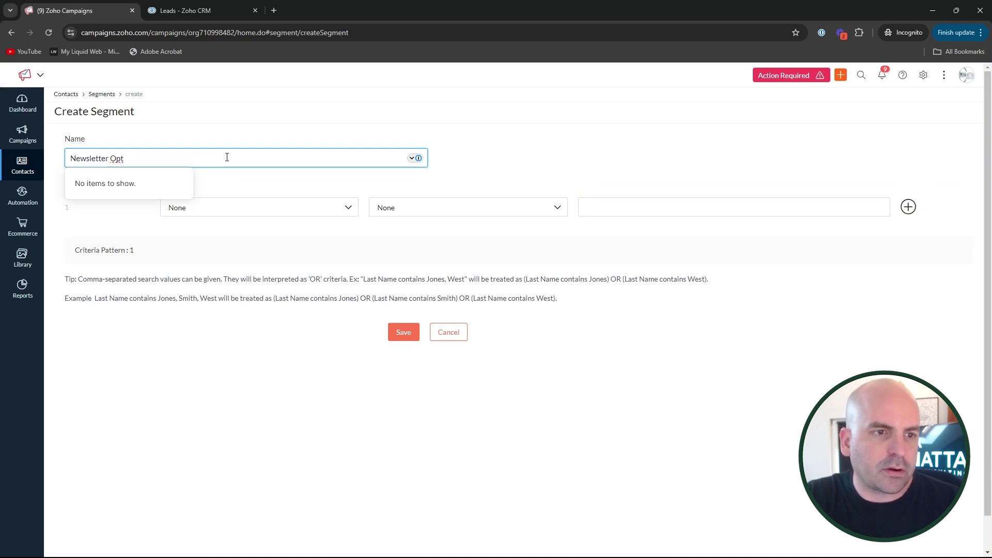
{"action": "left_click", "coordinate": [277, 207]}
{"action": "type", "text": "neww"}
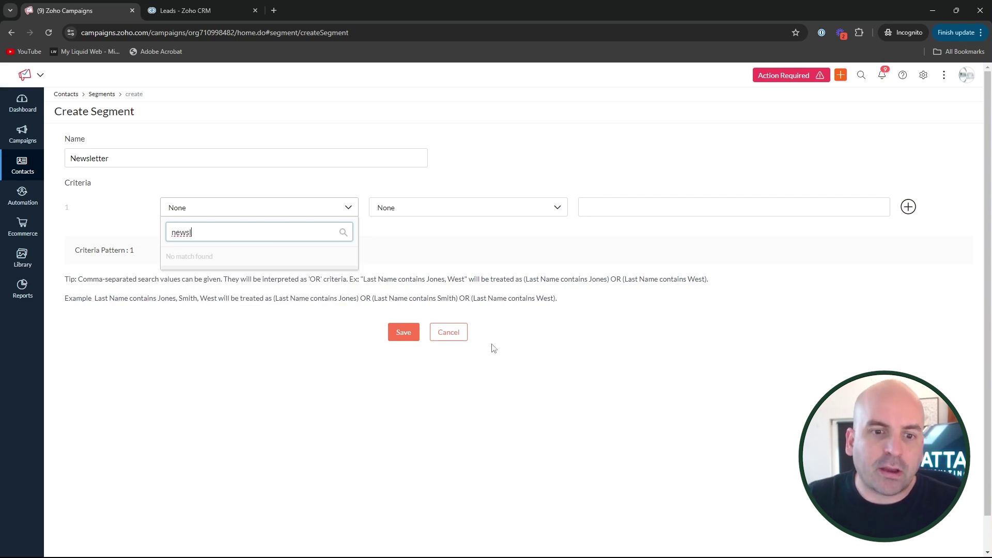
Open the Zoho CRM Leads sync from the sync services for editing and go to its field mapping.
{"action": "left_click", "coordinate": [20, 170]}
{"action": "left_click", "coordinate": [81, 235]}
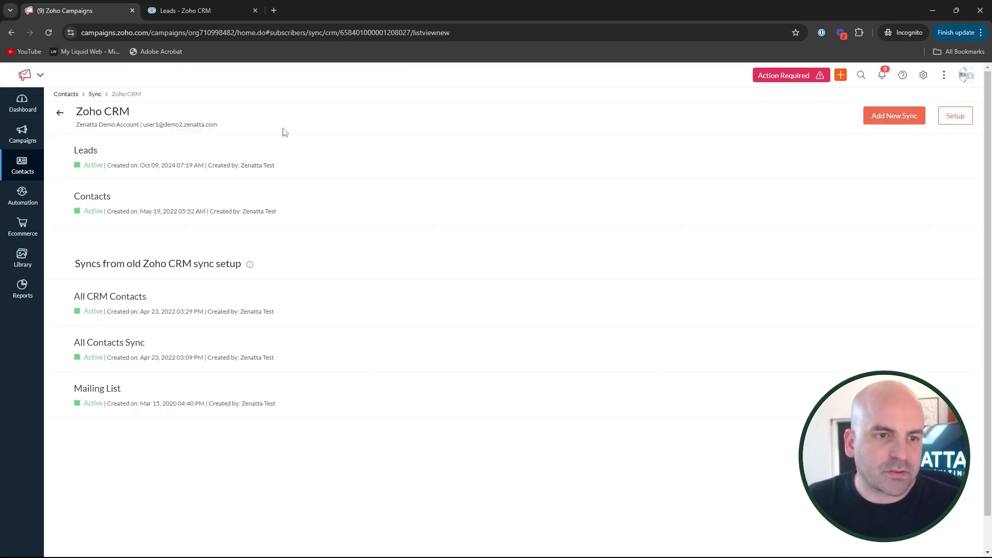
{"action": "left_click", "coordinate": [53, 150]}
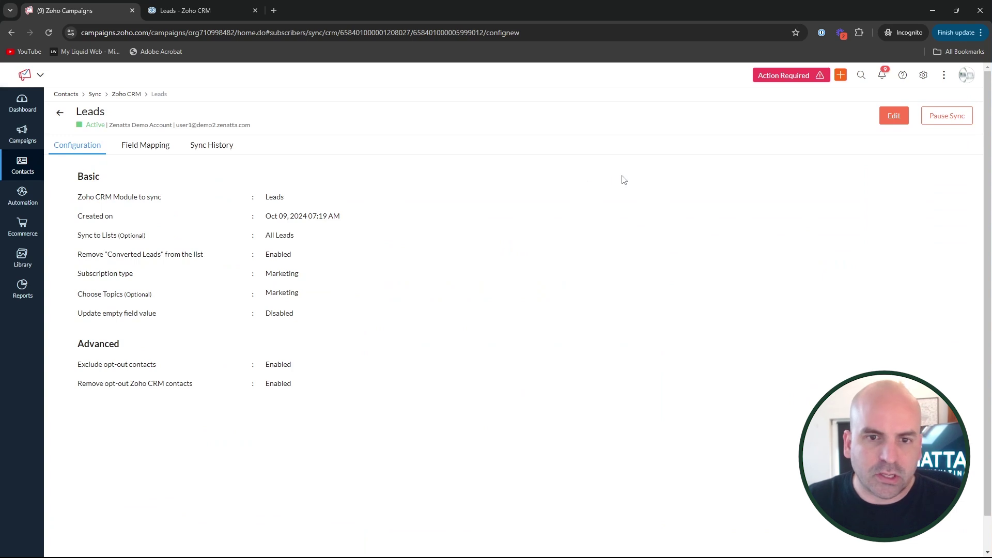
{"action": "left_click", "coordinate": [133, 145]}
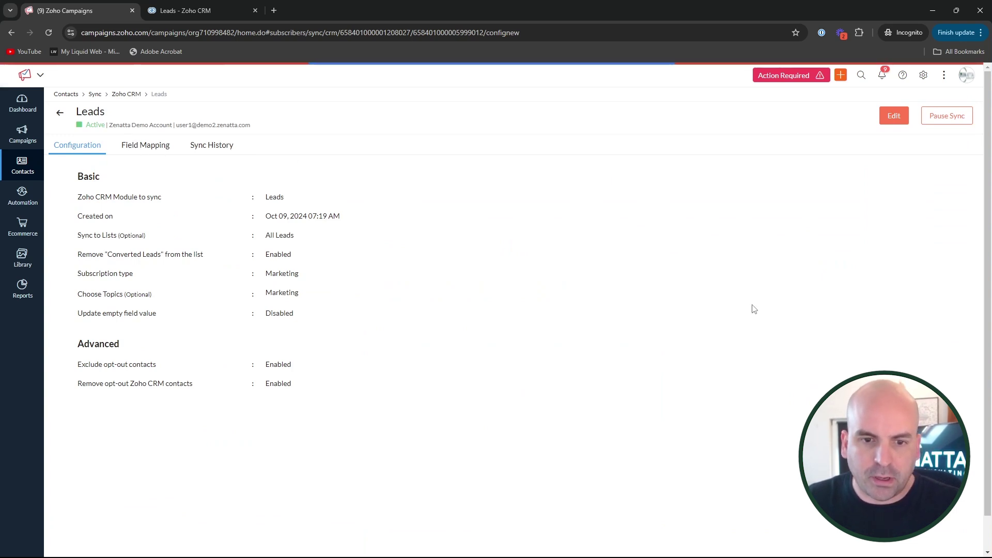
{"action": "left_click", "coordinate": [892, 119]}
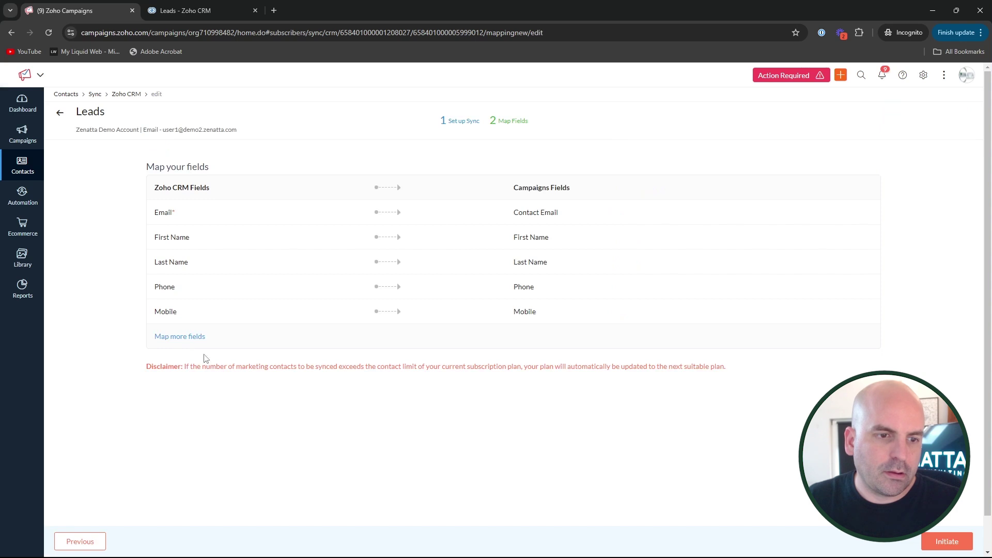
Map the CRM field Newsletter Opt In to a new Campaigns field named Newsletter Opt In and initiate the Leads sync.
{"action": "left_click", "coordinate": [190, 335]}
{"action": "left_click", "coordinate": [204, 372]}
{"action": "left_click", "coordinate": [208, 391]}
{"action": "type", "text": "ness"}
{"action": "key", "text": "BackSpace"}
{"action": "key", "text": "BackSpace"}
{"action": "type", "text": "ws"}
{"action": "left_click", "coordinate": [253, 420]}
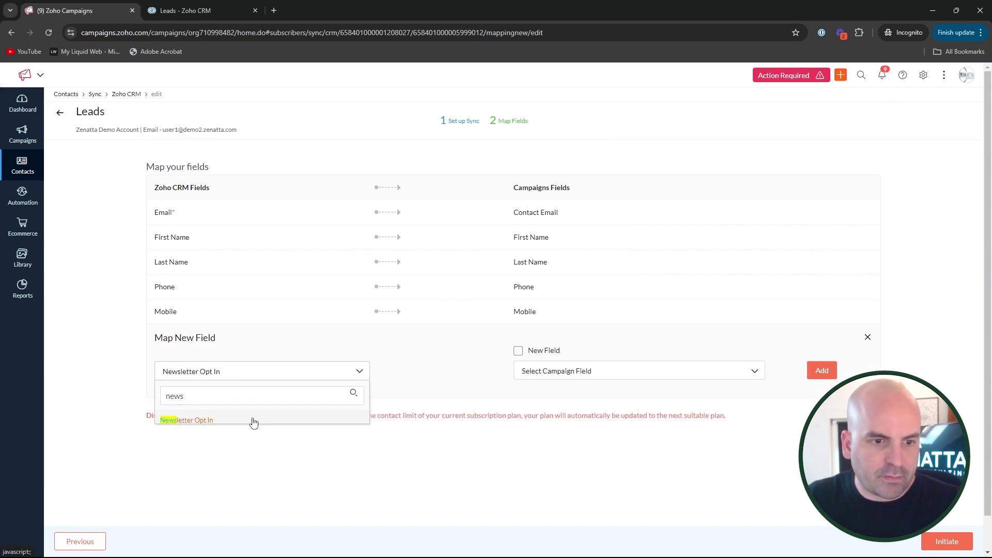
{"action": "left_click", "coordinate": [518, 352]}
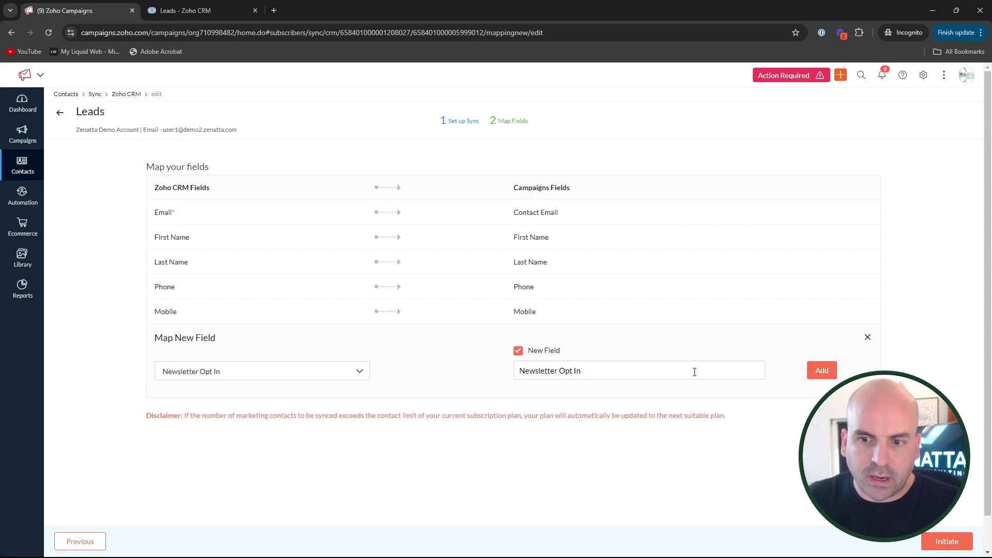
{"action": "left_click", "coordinate": [814, 371]}
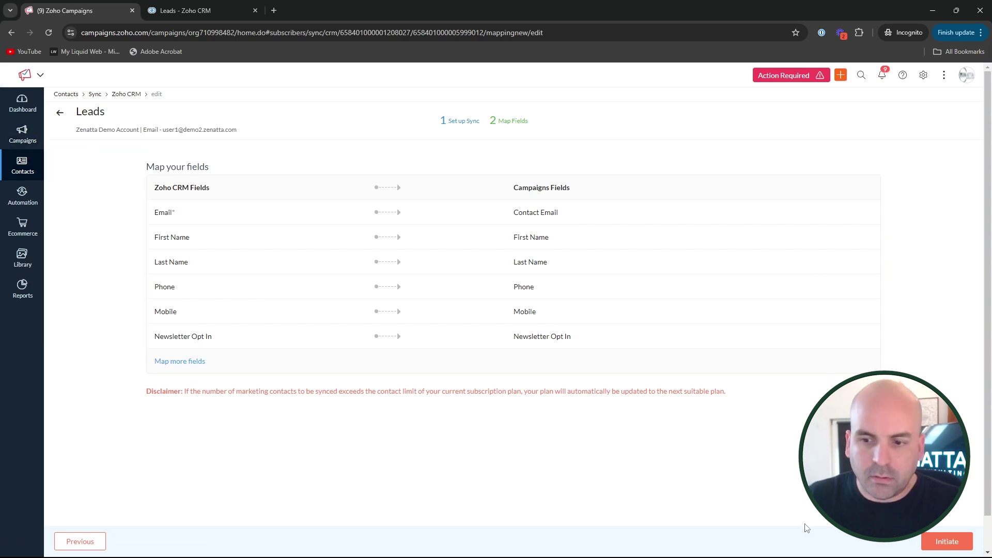
{"action": "left_click", "coordinate": [961, 543]}
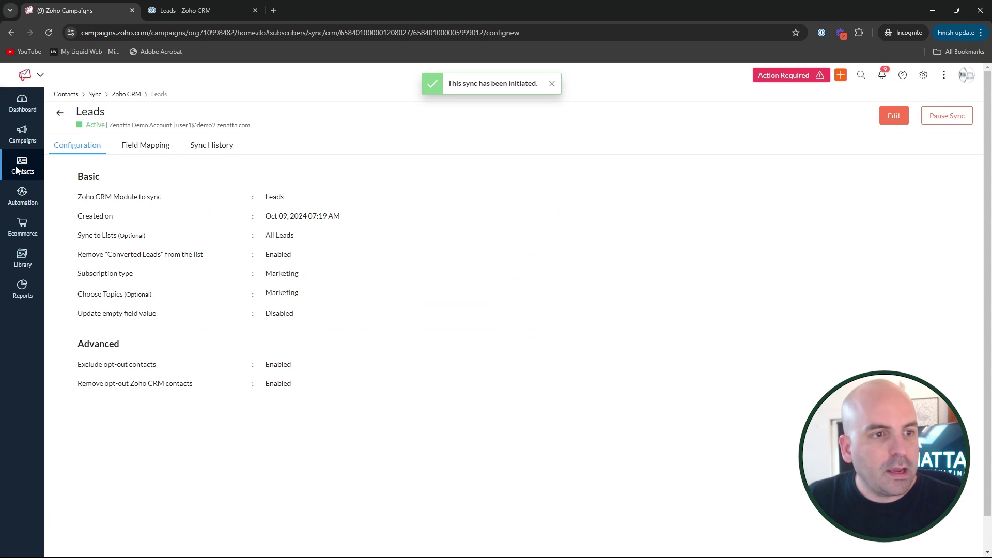
Create and save a segment named newsletter with the criterion Newsletter Opt In is true (Yes).
{"action": "mouse_move", "coordinate": [22, 166]}
{"action": "left_click", "coordinate": [77, 257]}
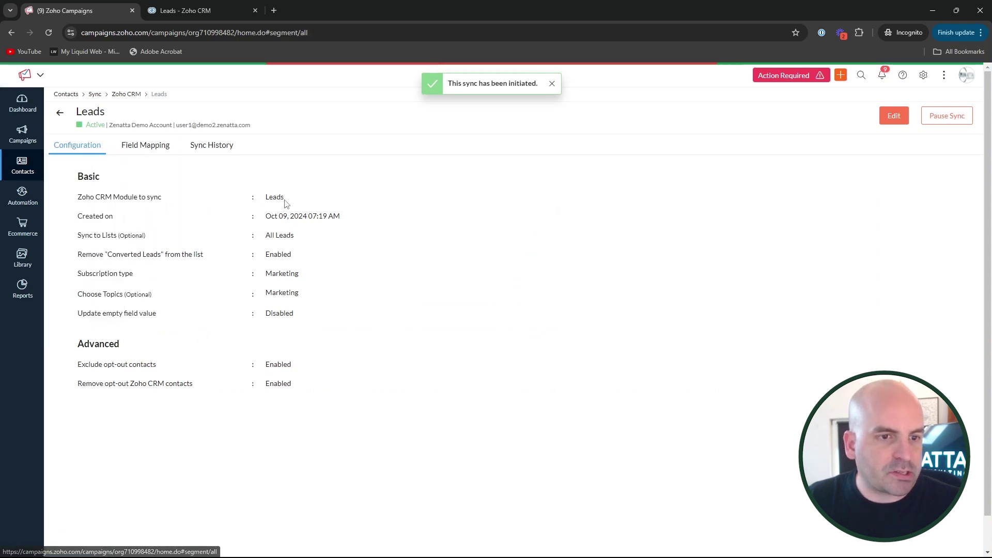
{"action": "left_click", "coordinate": [947, 112]}
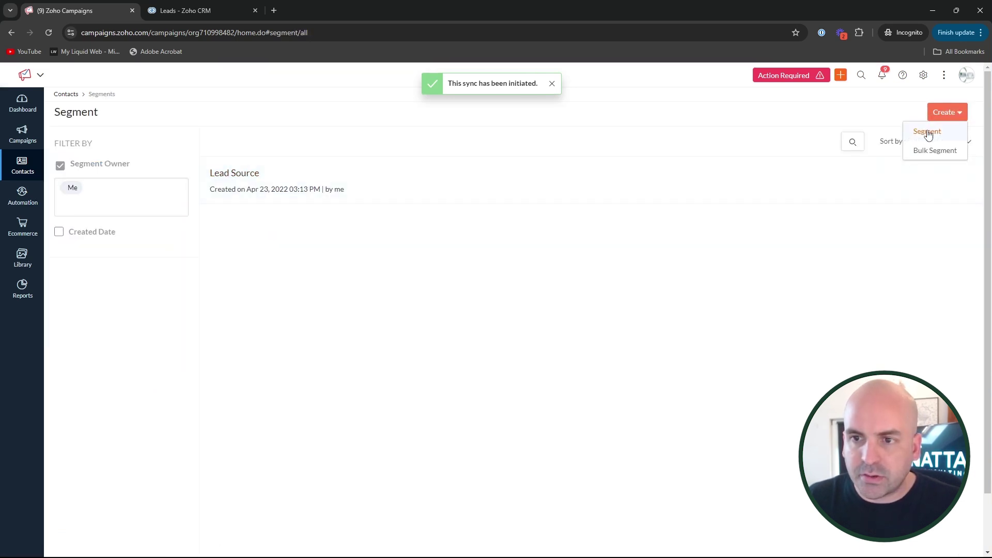
{"action": "left_click", "coordinate": [926, 131]}
{"action": "left_click", "coordinate": [195, 158]}
{"action": "type", "text": "newsletter"}
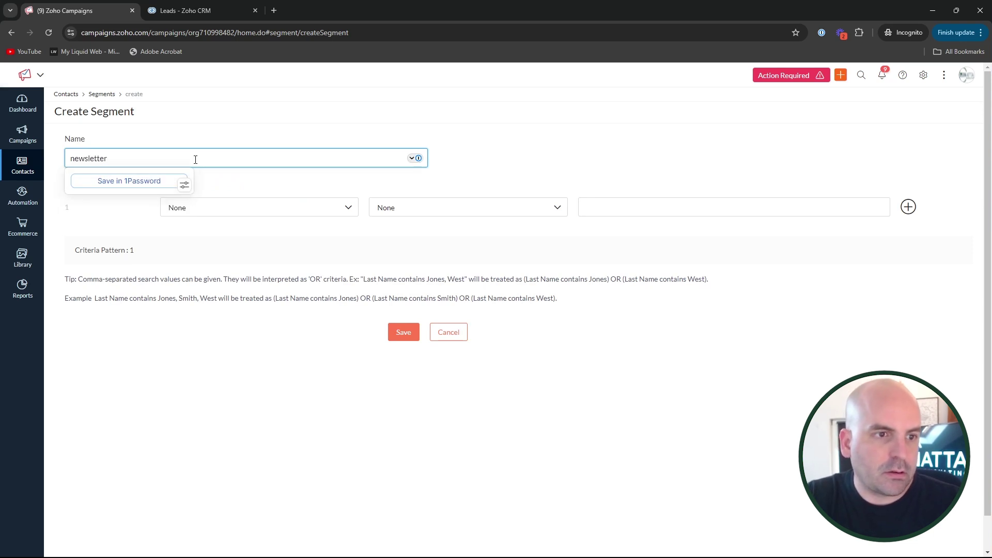
{"action": "left_click", "coordinate": [348, 209]}
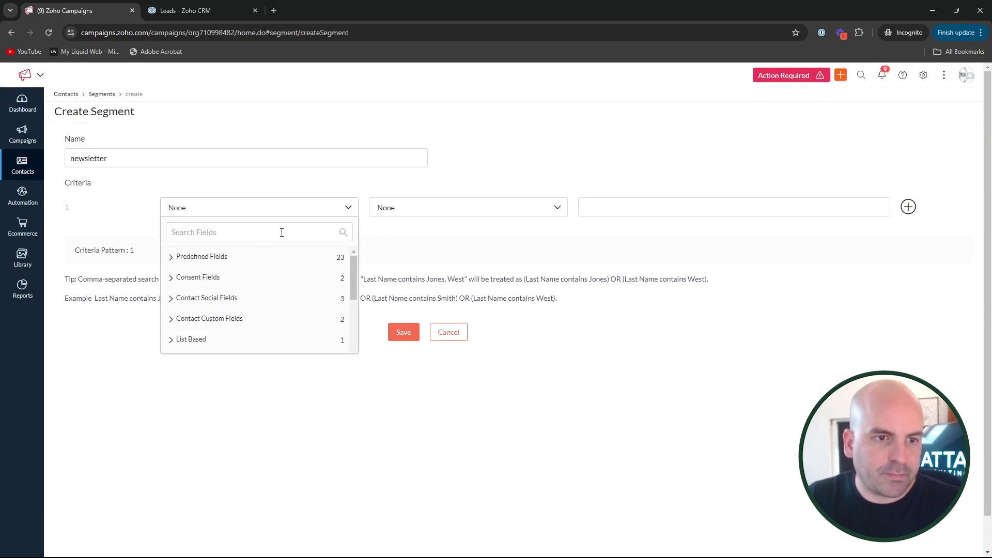
{"action": "type", "text": "Neewws"}
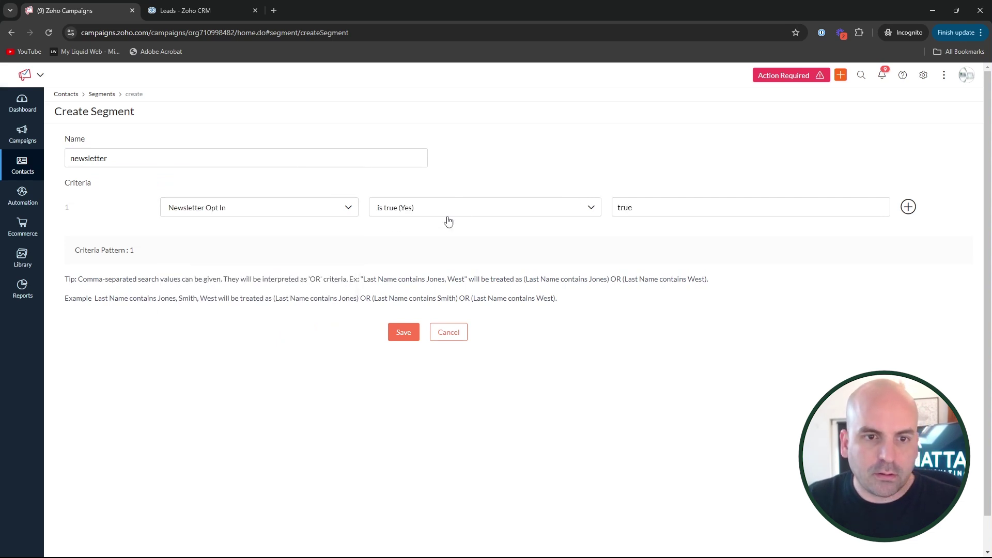
{"action": "left_click", "coordinate": [401, 332]}
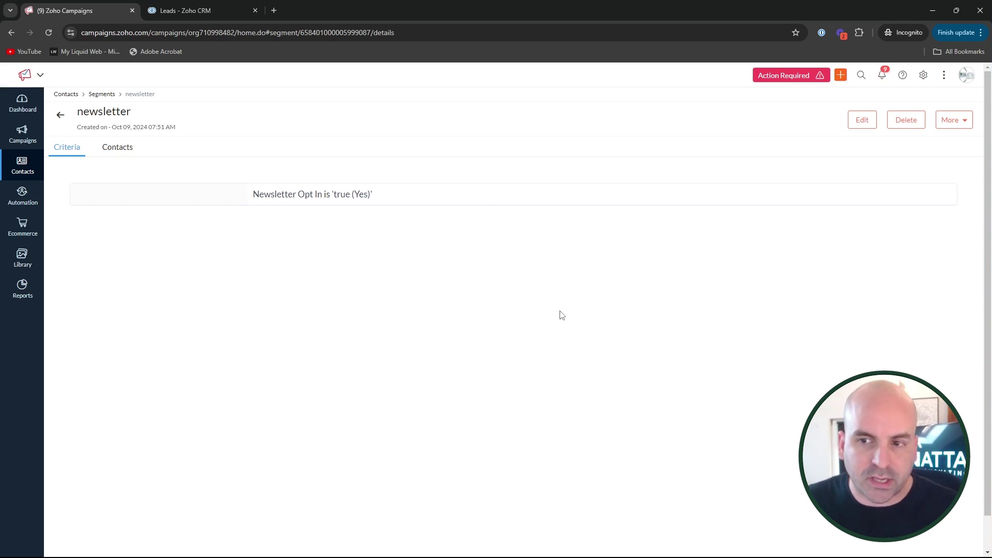
Edit the newsletter segment and add a second criterion, joined with and, where State is CA.
{"action": "left_click", "coordinate": [857, 123]}
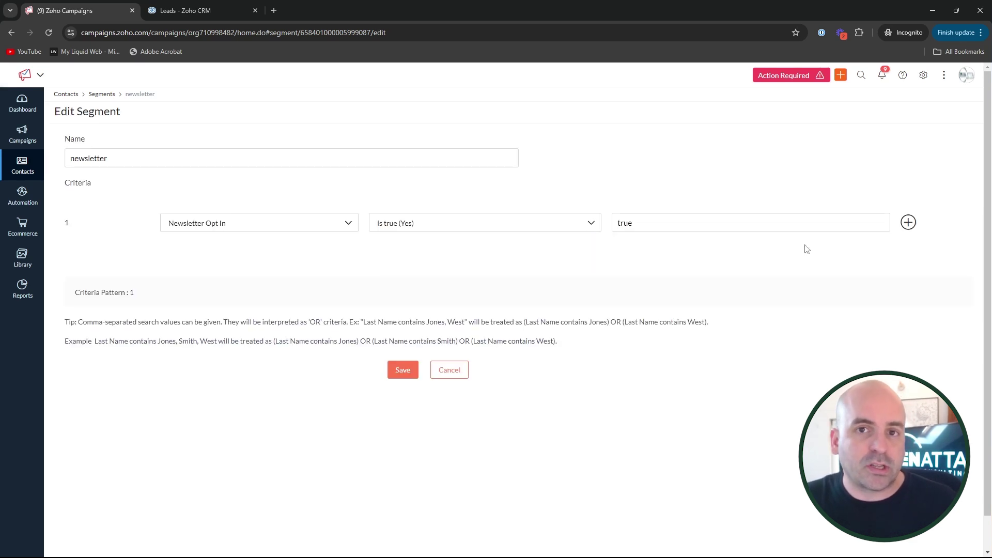
{"action": "left_click", "coordinate": [909, 222]}
{"action": "left_click", "coordinate": [277, 261]}
{"action": "left_click", "coordinate": [237, 286]}
{"action": "type", "text": "state"}
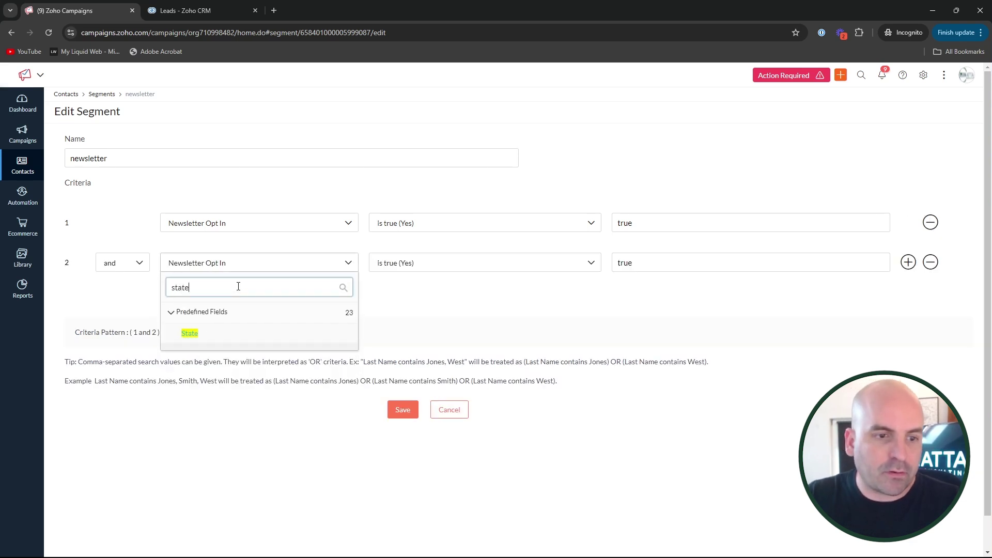
{"action": "left_click", "coordinate": [210, 335]}
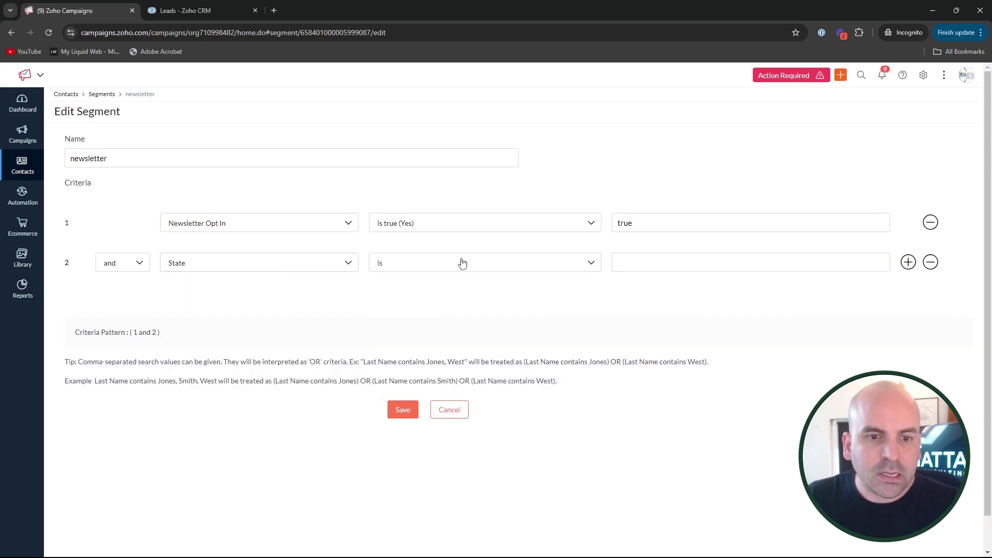
{"action": "left_click", "coordinate": [638, 264]}
{"action": "left_click", "coordinate": [658, 287]}
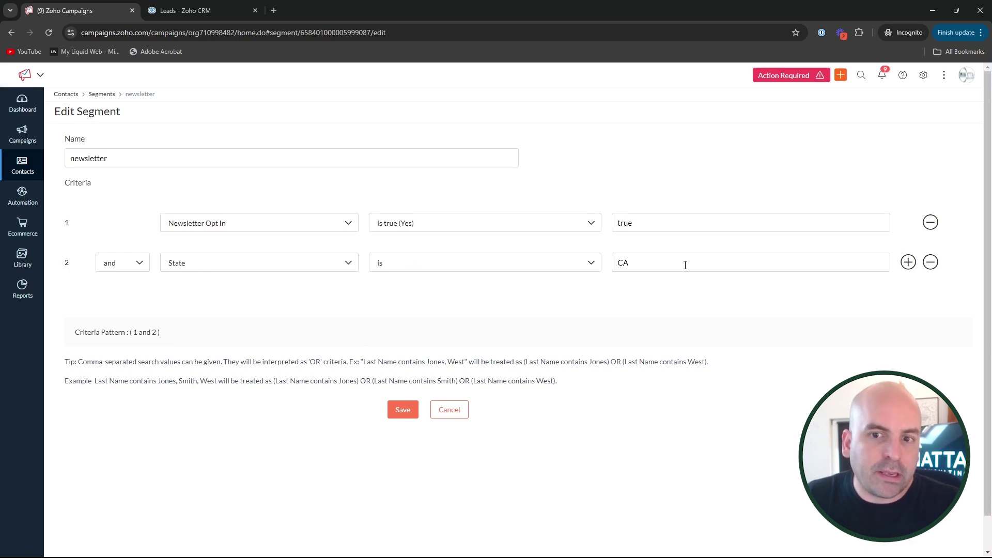
Examine the and/or options that combine the State criterion with the opt-in criterion, without changing them.
{"action": "left_click_drag", "start_coordinate": [624, 265], "coordinate": [651, 264]}
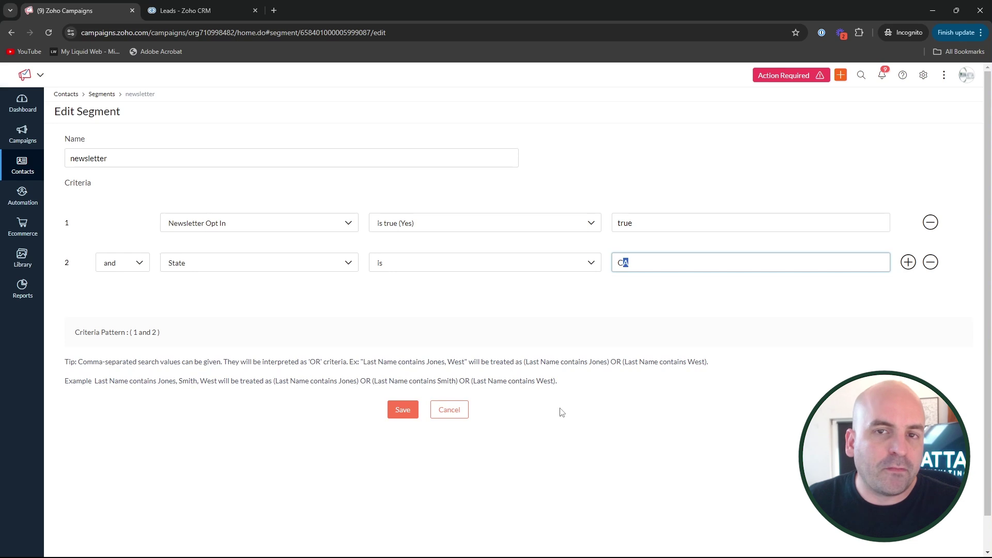
{"action": "left_click", "coordinate": [139, 264]}
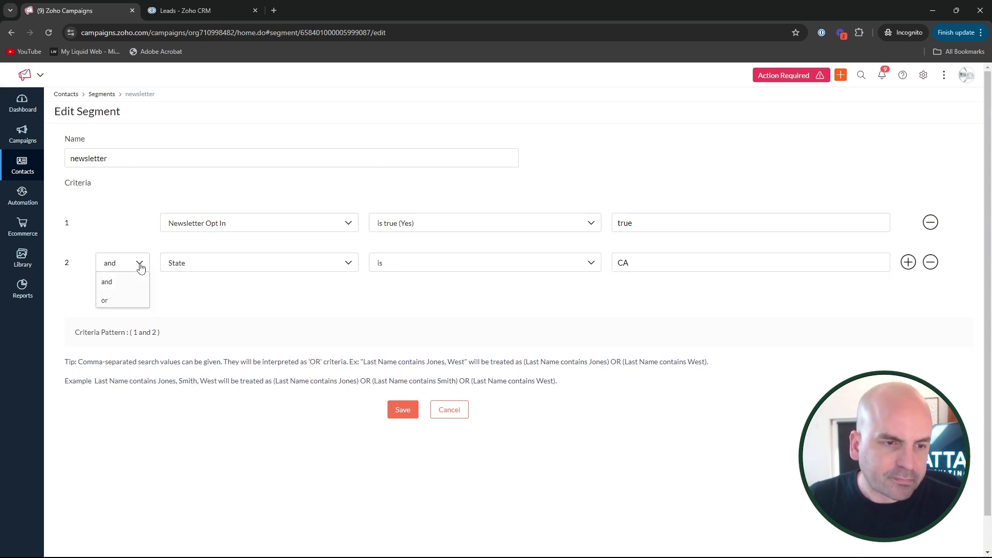
{"action": "left_click", "coordinate": [122, 270]}
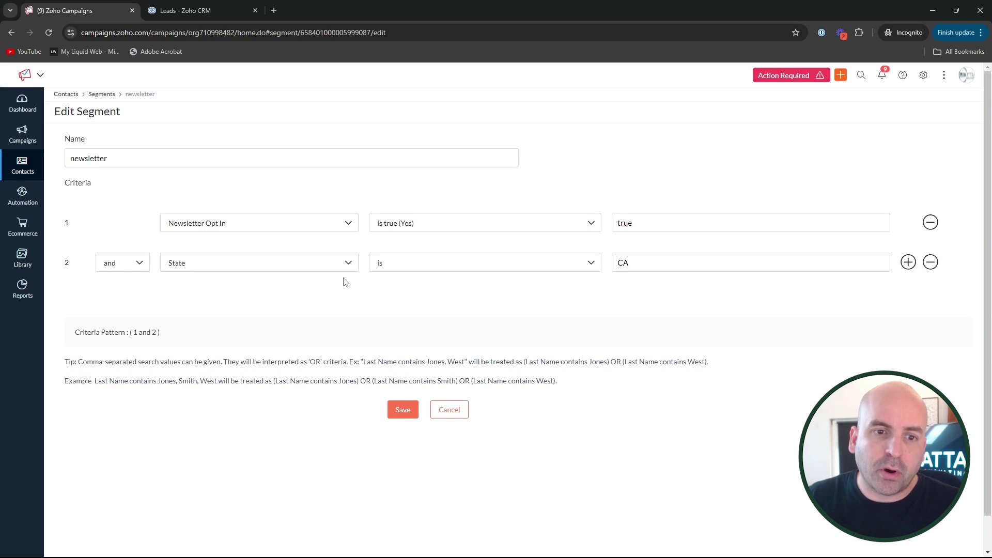
{"action": "left_click", "coordinate": [125, 265]}
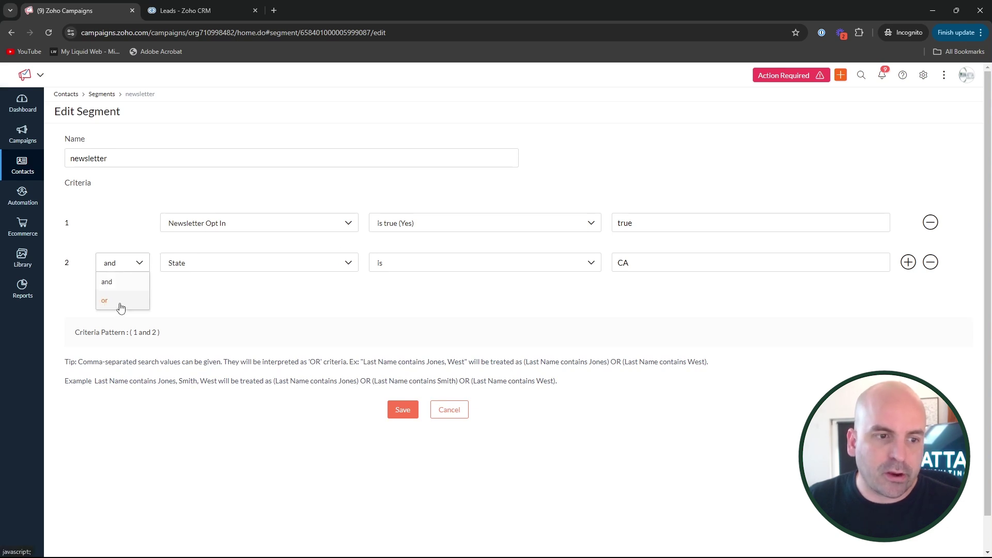
{"action": "left_click", "coordinate": [387, 330]}
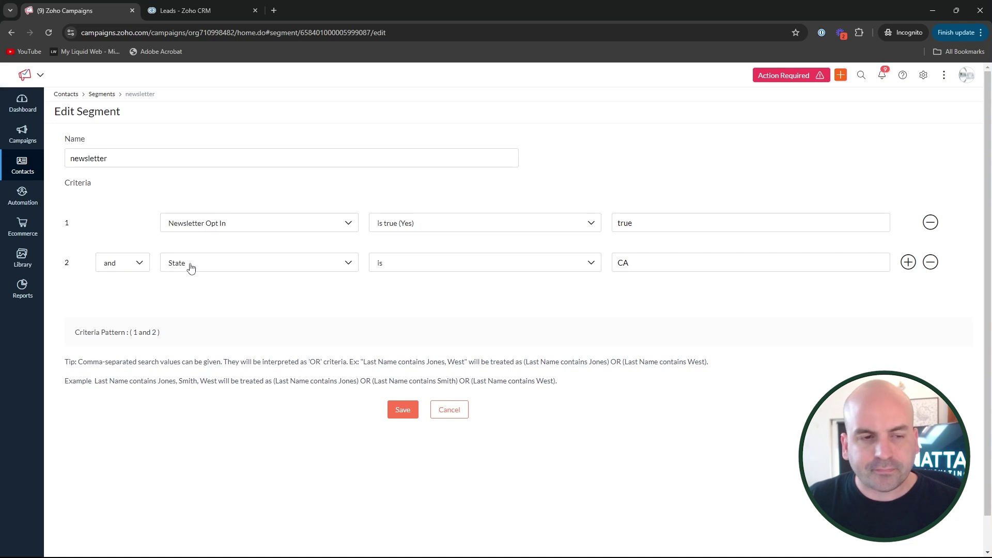
Rename the segment as newsletter - CA.
{"action": "left_click", "coordinate": [184, 158]}
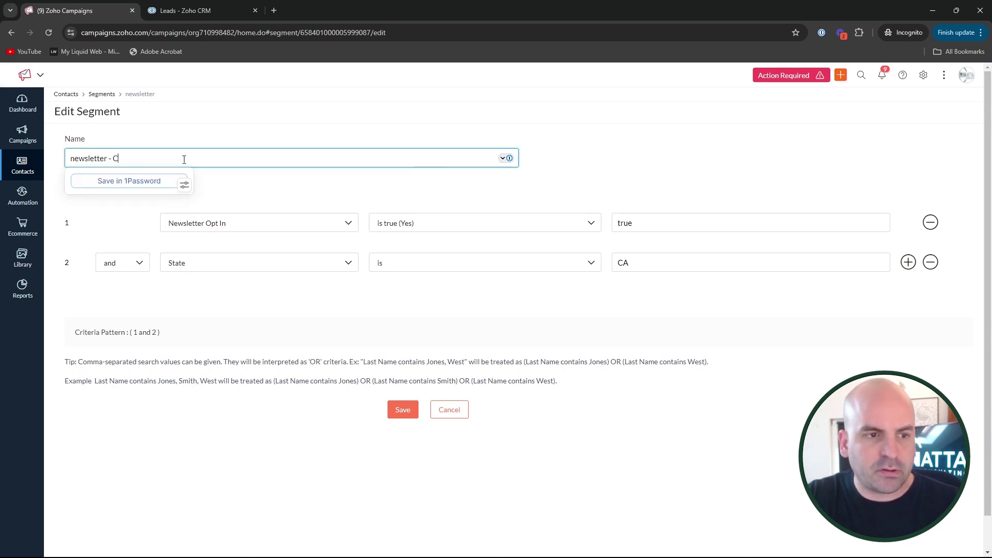
{"action": "left_click", "coordinate": [237, 186]}
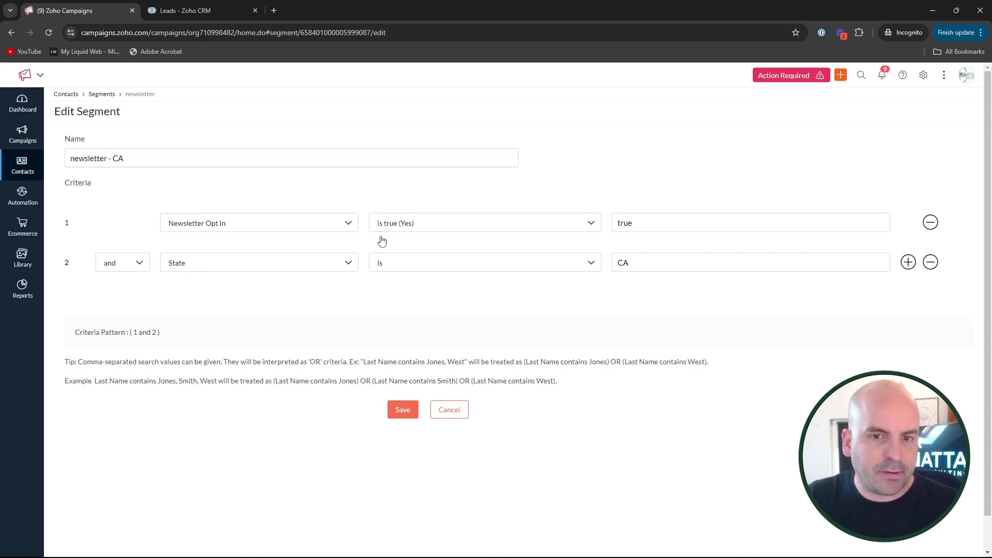
Try the contains operator on the State criterion, and set it back to is.
{"action": "left_click", "coordinate": [533, 258]}
{"action": "left_click", "coordinate": [642, 268]}
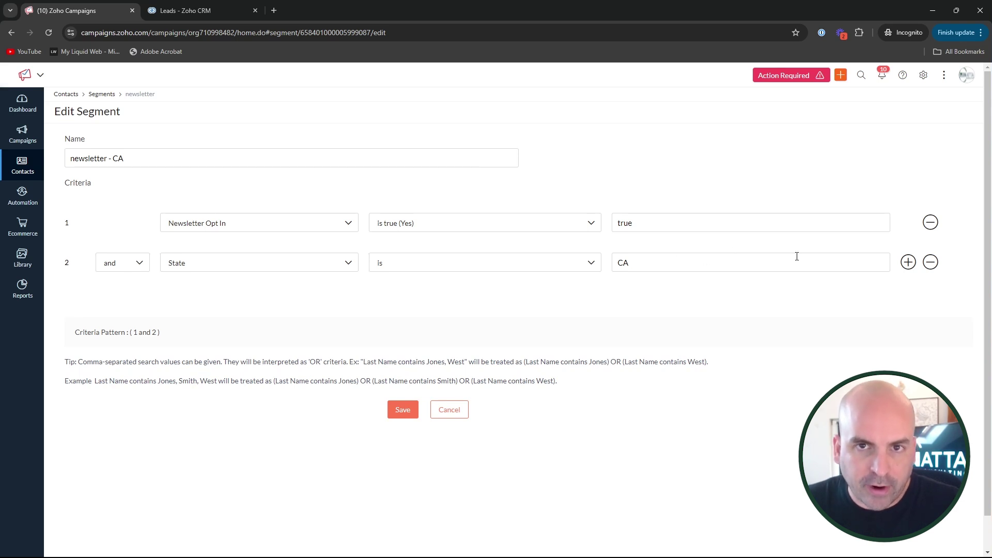
{"action": "left_click", "coordinate": [679, 262]}
{"action": "left_click", "coordinate": [475, 264]}
{"action": "left_click", "coordinate": [413, 317]}
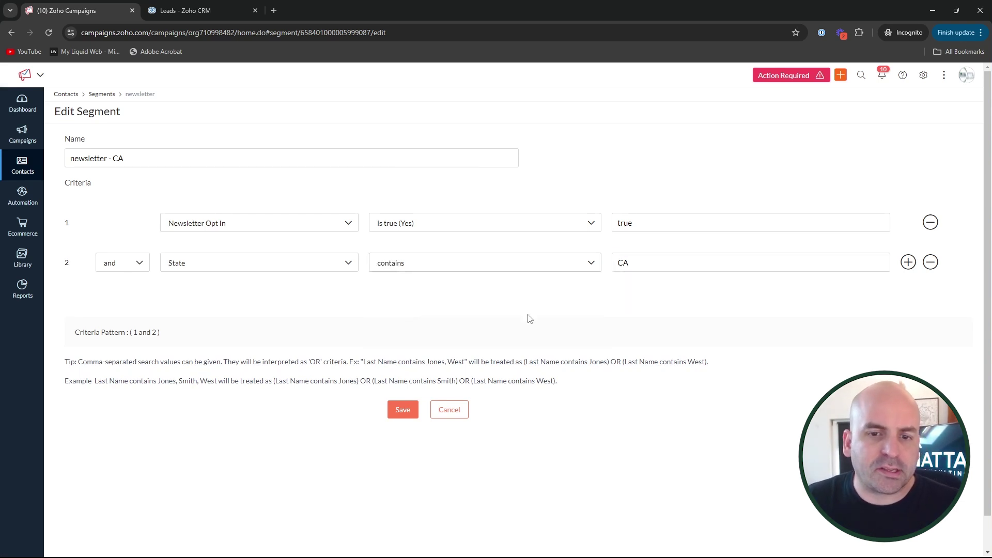
{"action": "left_click", "coordinate": [463, 265]}
{"action": "left_click", "coordinate": [421, 285]}
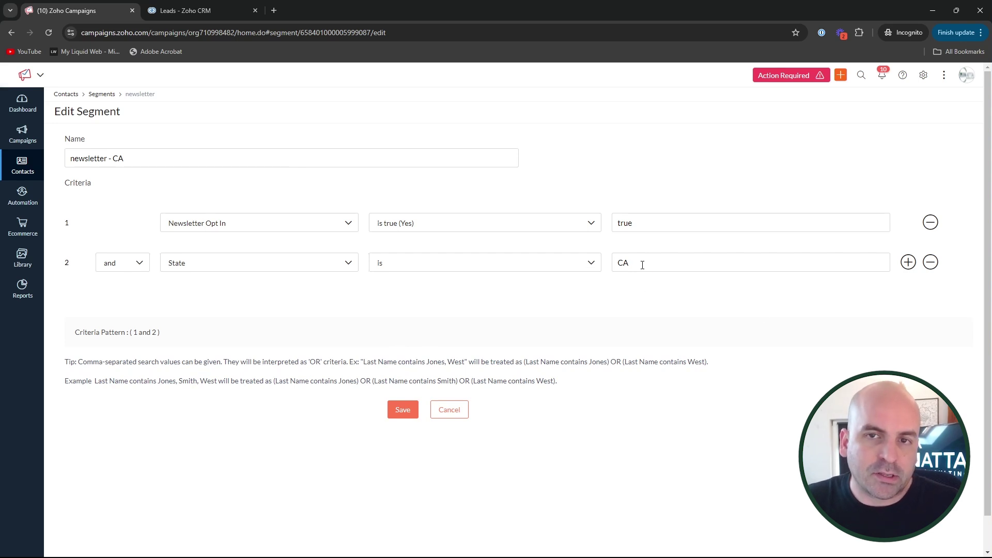
Save the edited segment, check its matching contacts, and return to the segment list.
{"action": "left_click", "coordinate": [414, 409]}
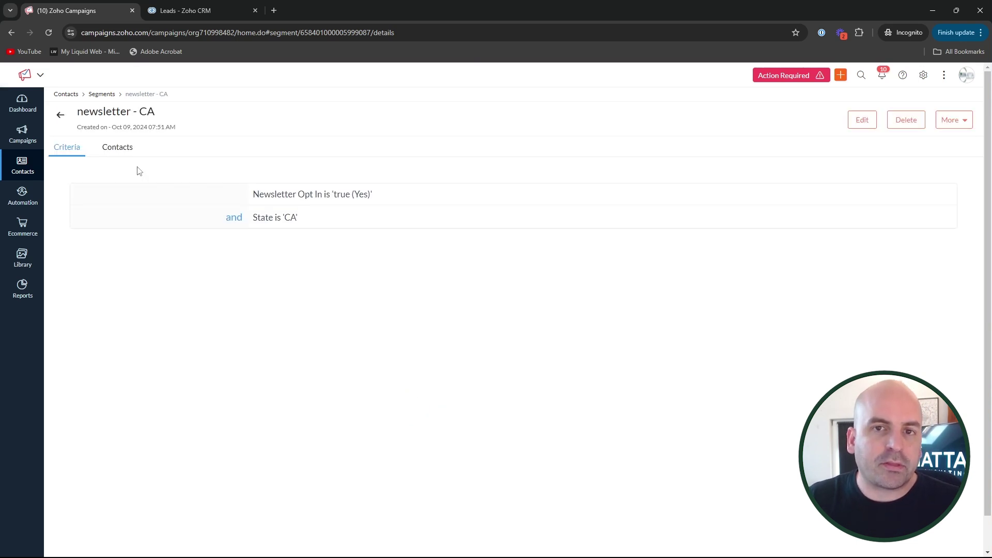
{"action": "left_click", "coordinate": [181, 7]}
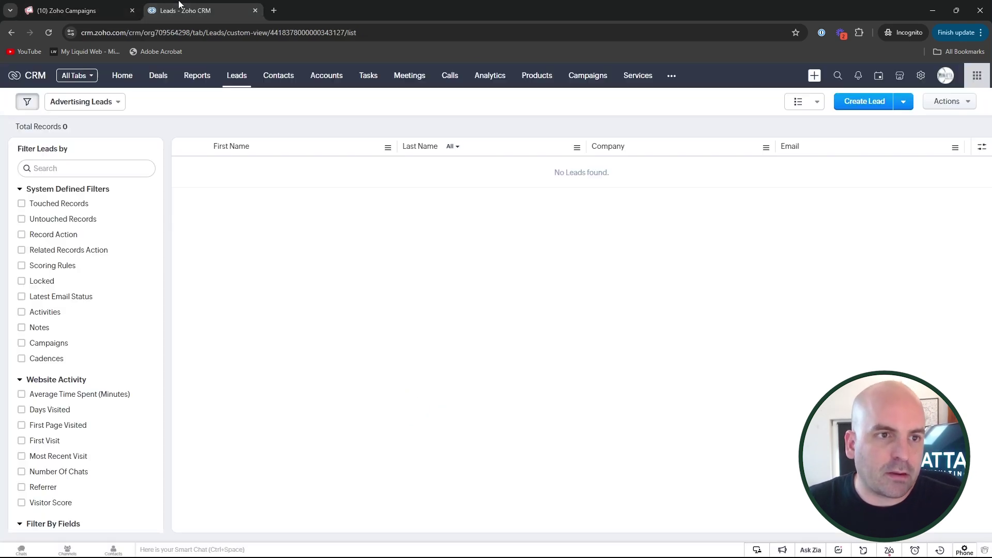
{"action": "left_click", "coordinate": [88, 10]}
{"action": "left_click", "coordinate": [109, 146]}
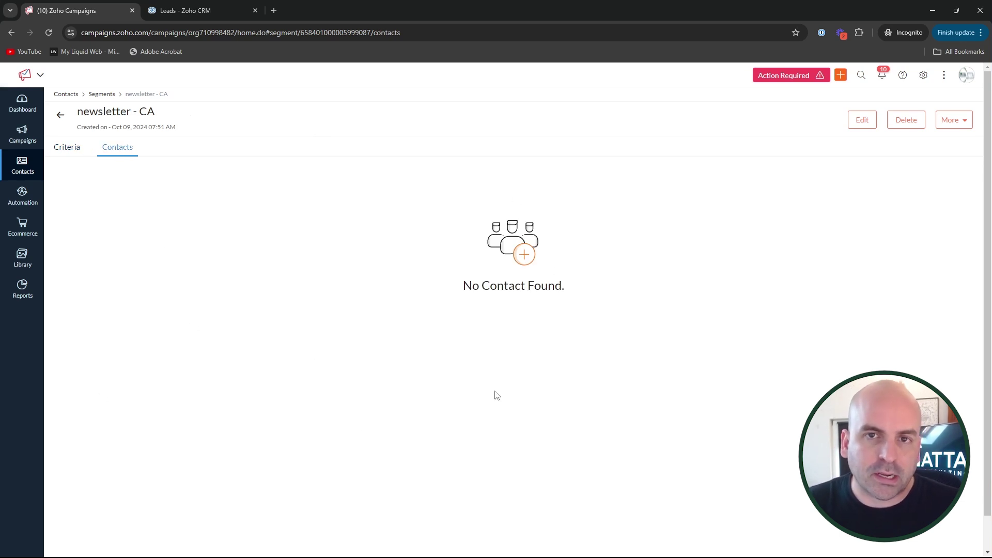
{"action": "left_click", "coordinate": [60, 115]}
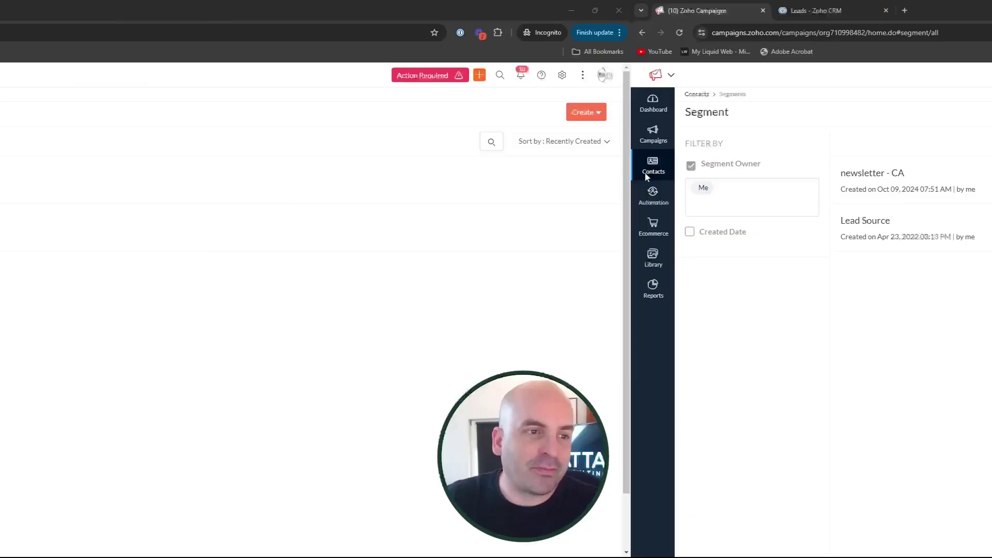
Create a custom automation workflow named Topic Assignment.
{"action": "left_click", "coordinate": [23, 198]}
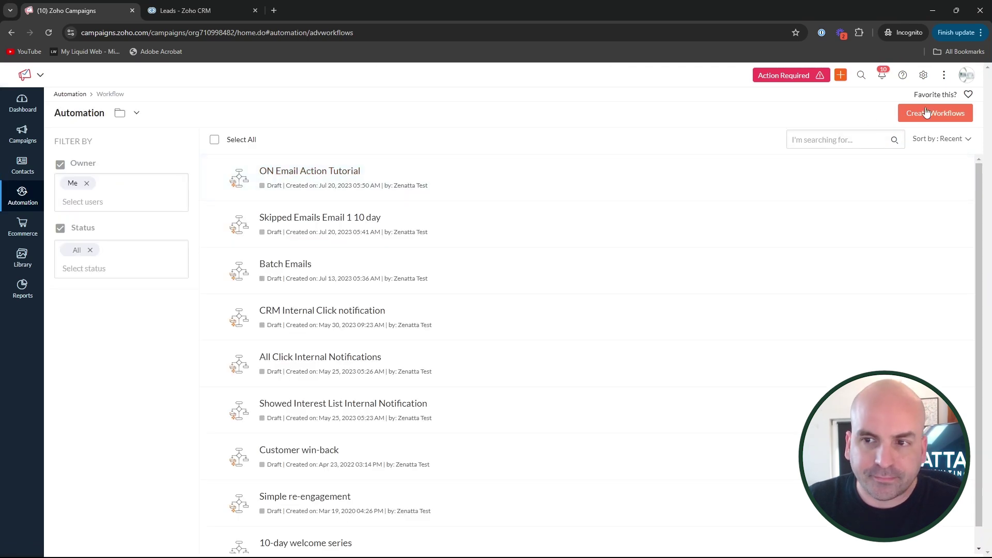
{"action": "left_click", "coordinate": [930, 113]}
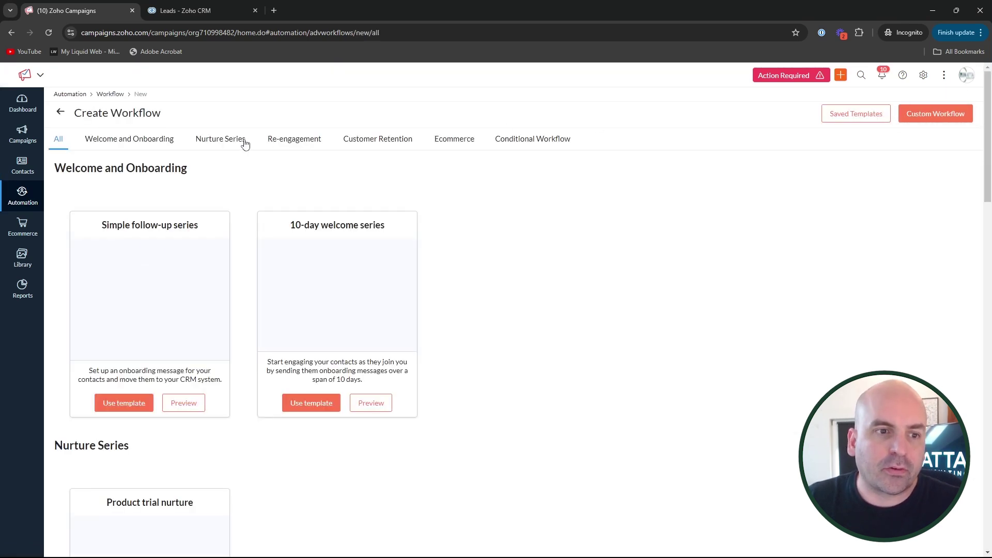
{"action": "left_click", "coordinate": [944, 117]}
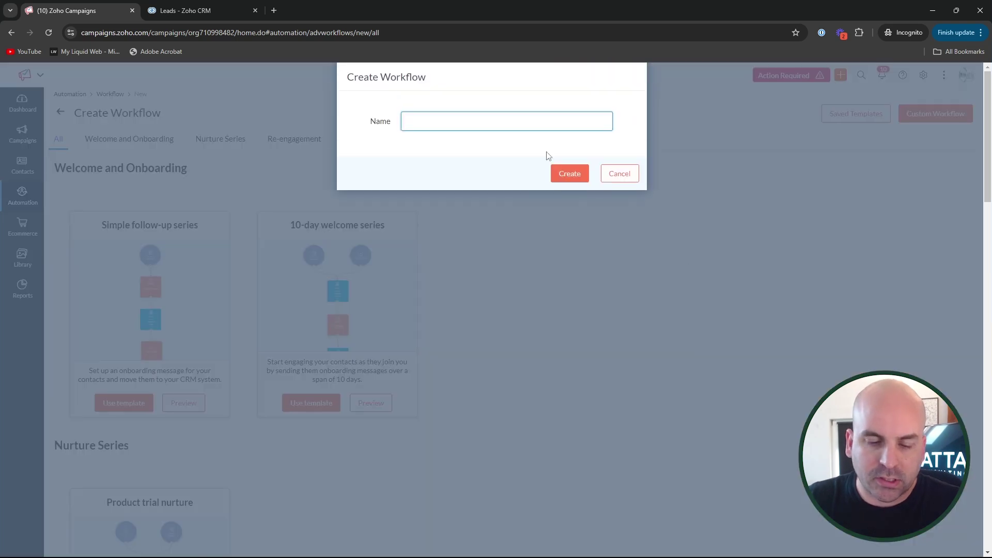
{"action": "type", "text": "Topic Assignment"}
{"action": "left_click", "coordinate": [568, 175]}
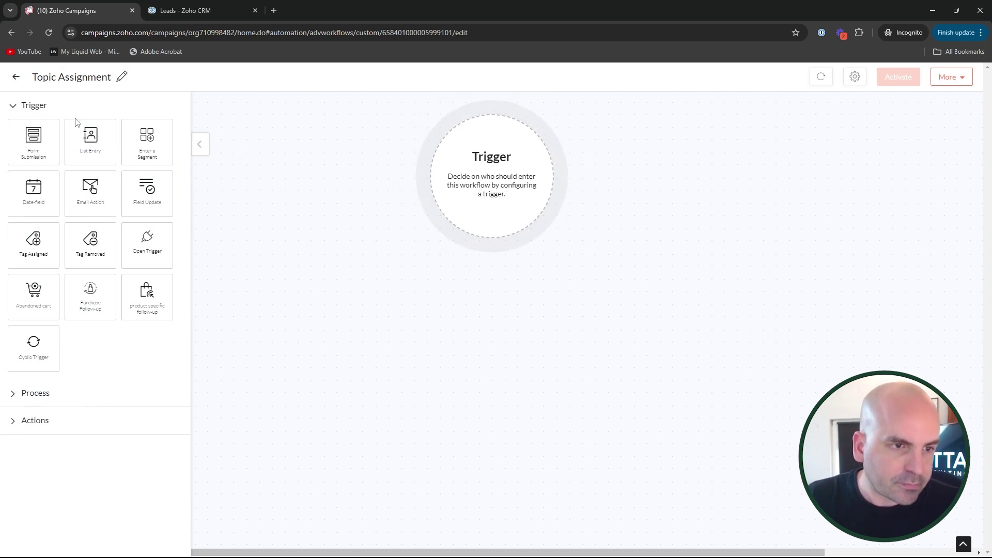
Add an Enter a Segment trigger for the newsletter - CA segment, covering existing and new contacts.
{"action": "left_click_drag", "start_coordinate": [147, 137], "coordinate": [486, 166]}
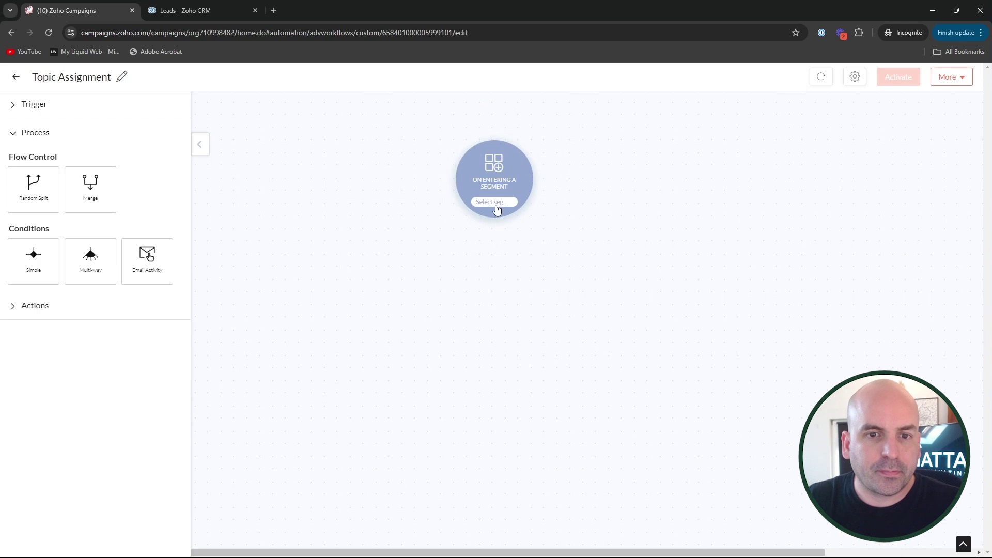
{"action": "left_click", "coordinate": [501, 208]}
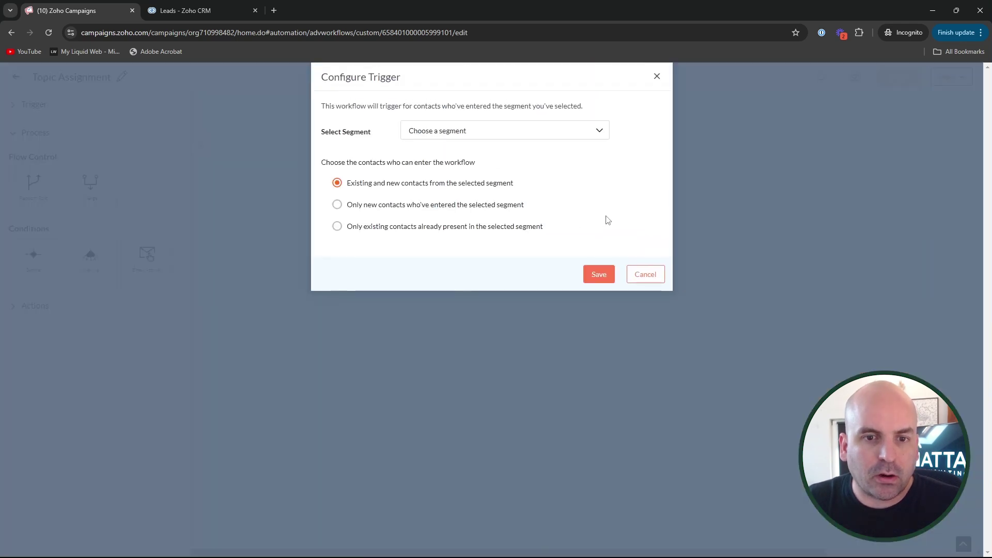
{"action": "left_click", "coordinate": [480, 133]}
{"action": "left_click", "coordinate": [448, 181]}
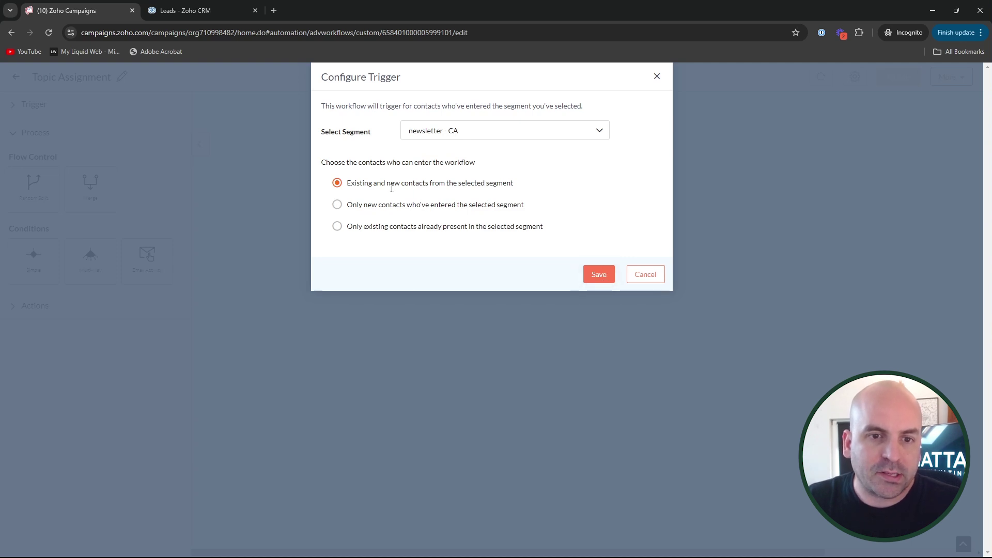
{"action": "left_click", "coordinate": [607, 283]}
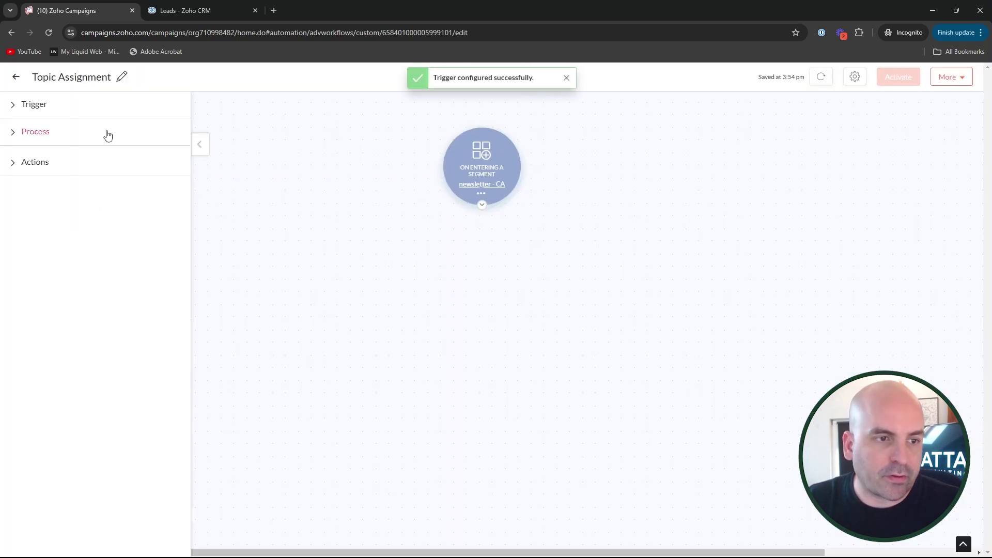
Add a Subscription Management action below the segment trigger that subscribes contacts to the Newsletter marketing topic.
{"action": "left_click", "coordinate": [9, 133]}
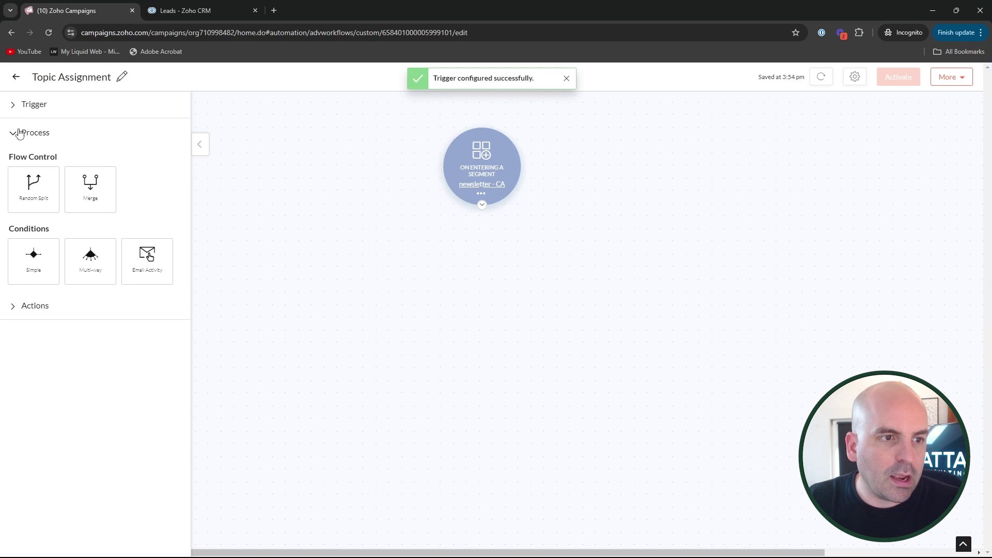
{"action": "left_click", "coordinate": [13, 133]}
{"action": "left_click", "coordinate": [9, 157]}
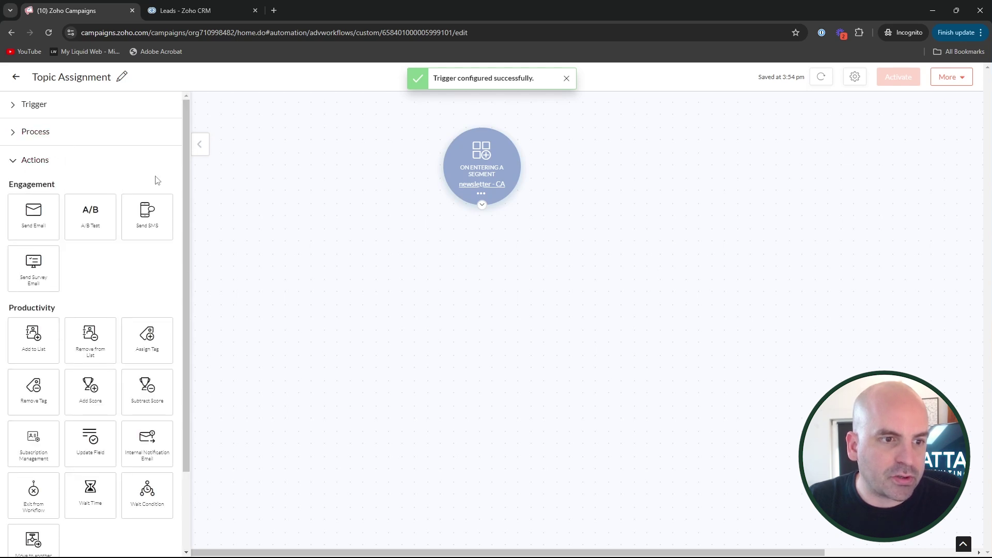
{"action": "scroll", "coordinate": [145, 258], "scroll_direction": "down", "scroll_amount": 2}
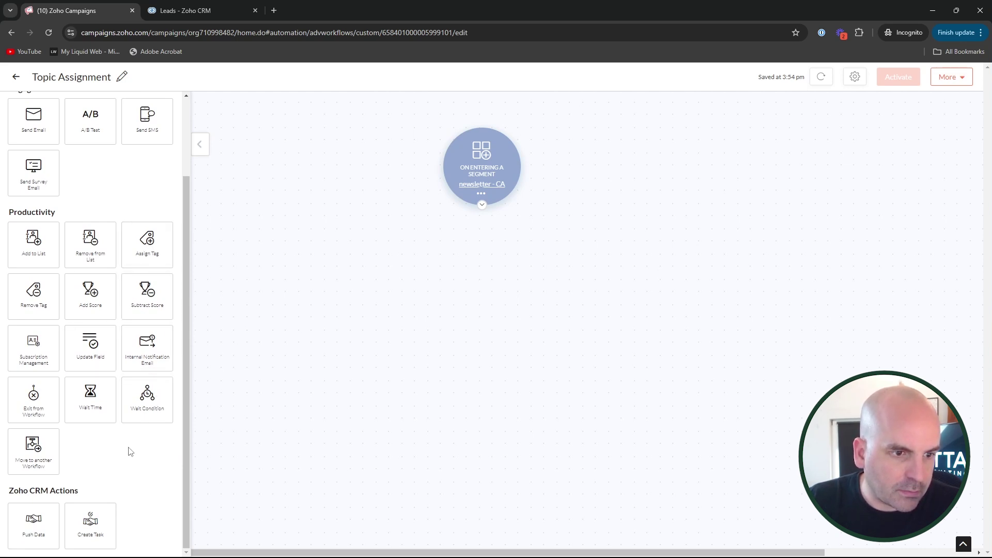
{"action": "left_click_drag", "start_coordinate": [33, 351], "coordinate": [499, 290]}
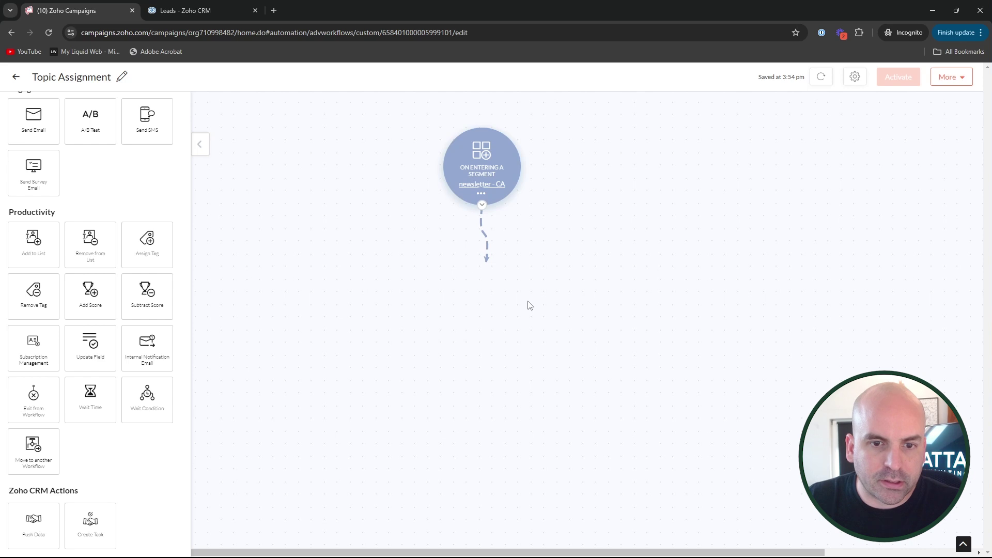
{"action": "left_click", "coordinate": [501, 315]}
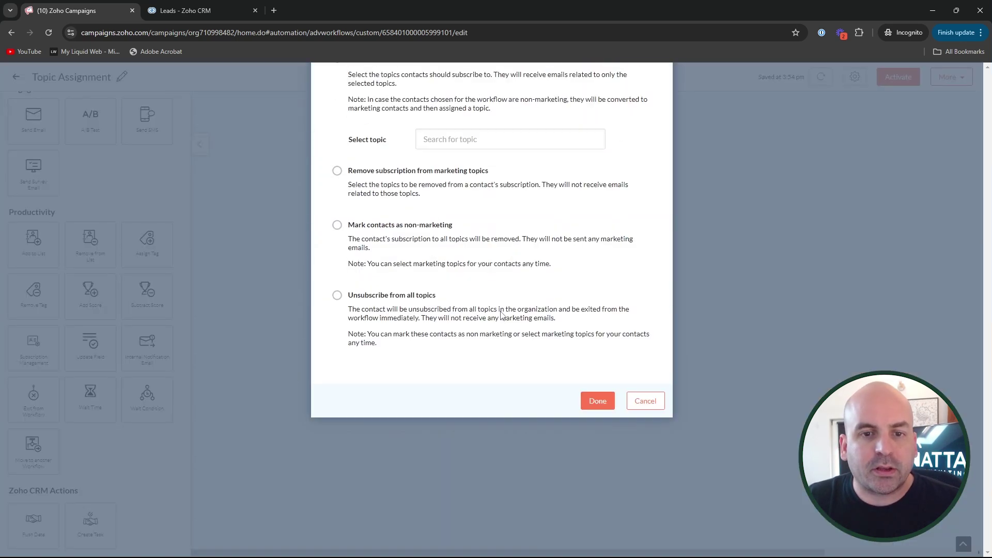
{"action": "left_click", "coordinate": [469, 229]}
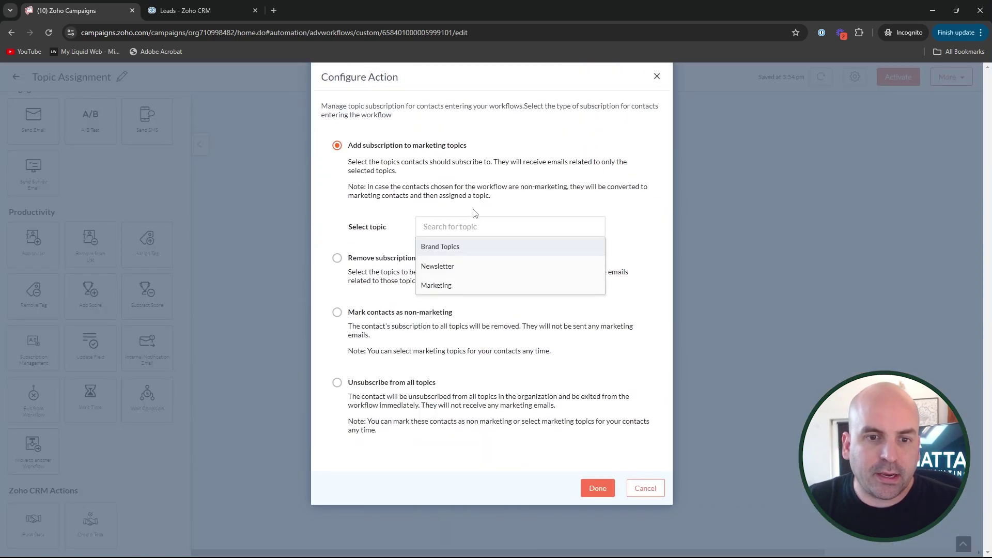
{"action": "left_click", "coordinate": [462, 277]}
{"action": "left_click", "coordinate": [584, 182]}
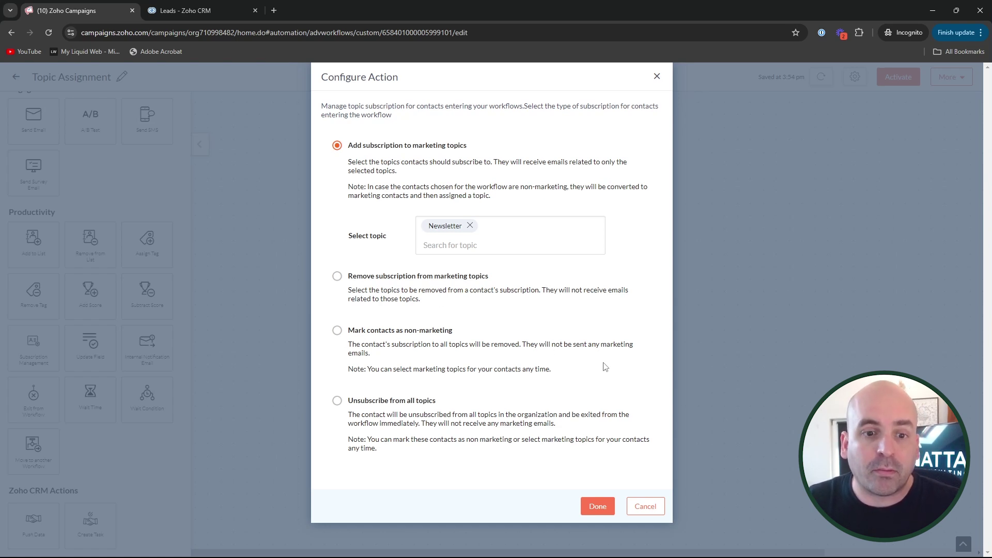
{"action": "left_click", "coordinate": [600, 506]}
{"action": "left_click_drag", "start_coordinate": [480, 284], "coordinate": [488, 284]}
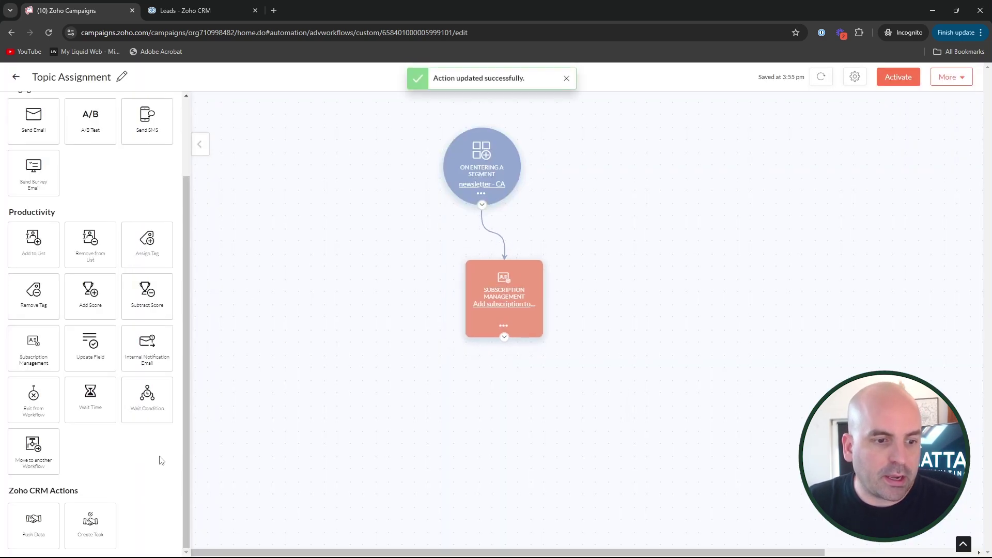
Add an Add to List action after Subscription Management, pointing to a new mailing list named Newsletter Topic Assignment.
{"action": "scroll", "coordinate": [44, 138], "scroll_direction": "up", "scroll_amount": 2}
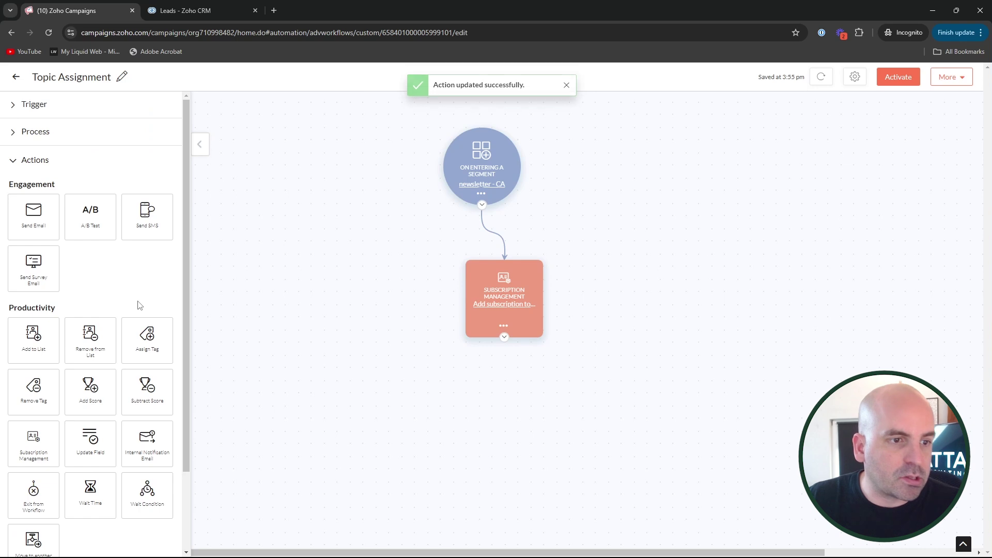
{"action": "scroll", "coordinate": [146, 396], "scroll_direction": "down", "scroll_amount": 3}
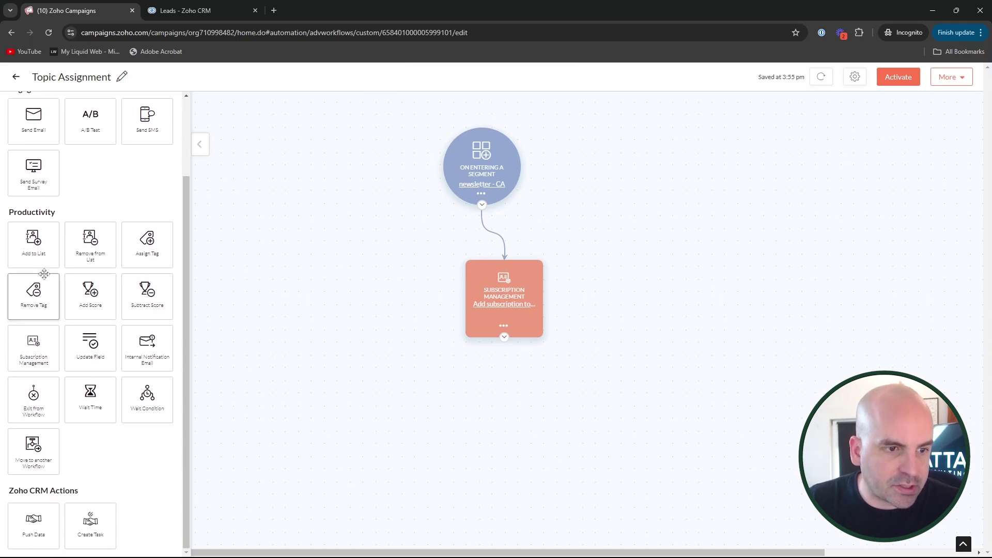
{"action": "left_click_drag", "start_coordinate": [31, 242], "coordinate": [492, 421]}
{"action": "left_click", "coordinate": [476, 434]}
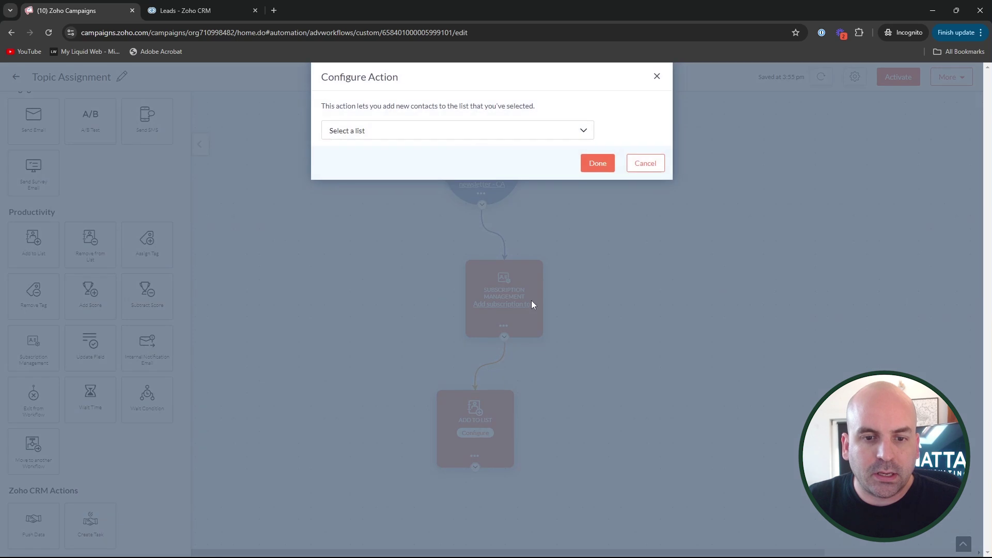
{"action": "left_click", "coordinate": [441, 135]}
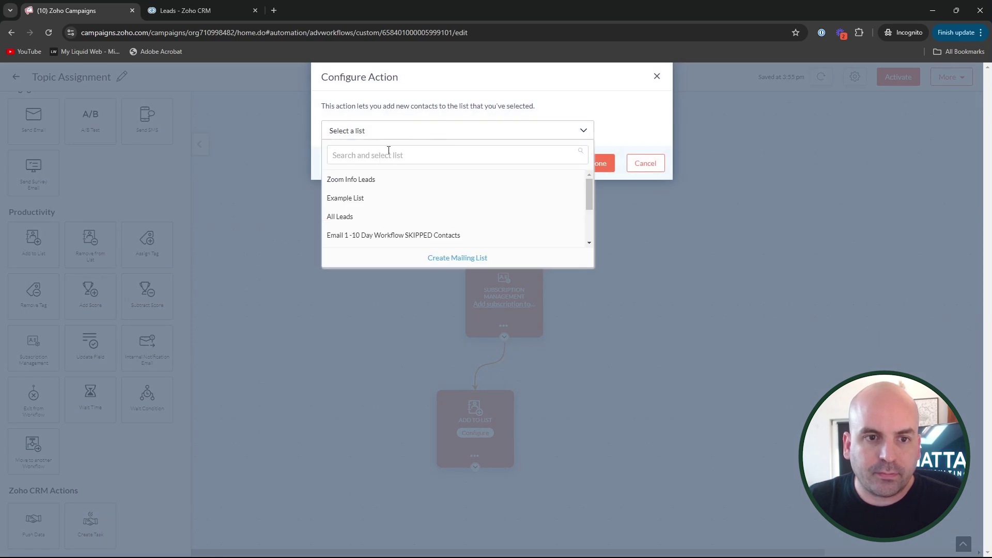
{"action": "left_click", "coordinate": [458, 258]}
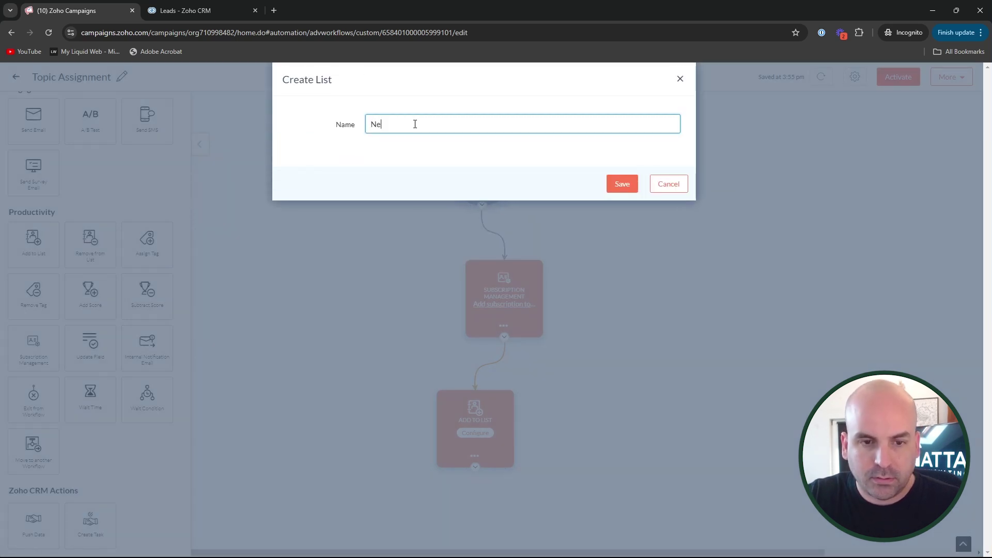
{"action": "type", "text": "Newsletter Topic Assignment"}
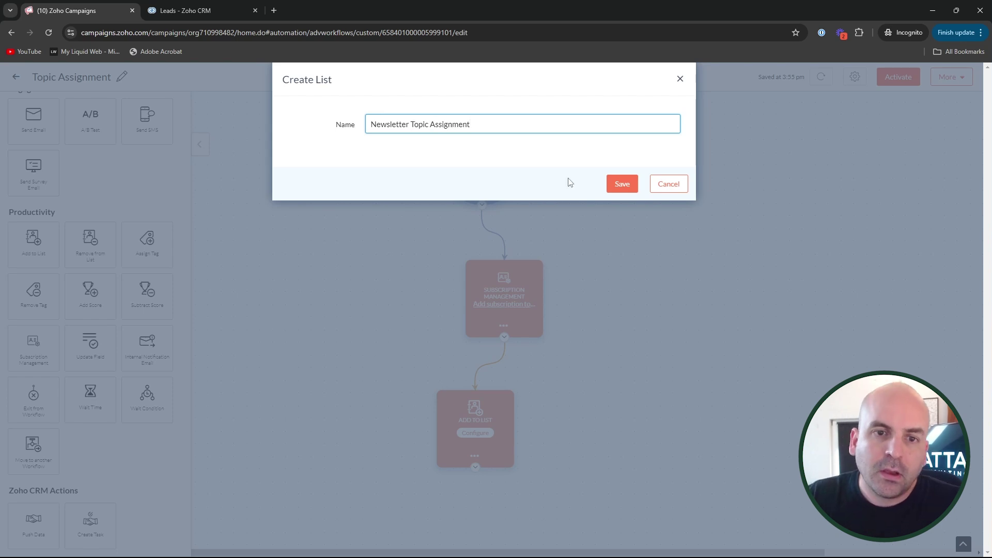
{"action": "left_click", "coordinate": [625, 185]}
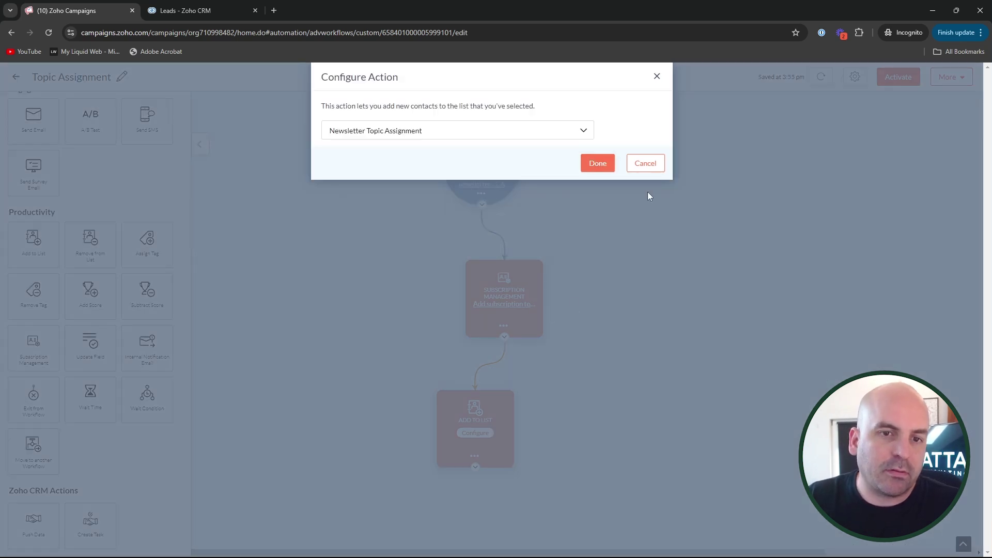
{"action": "left_click", "coordinate": [597, 165]}
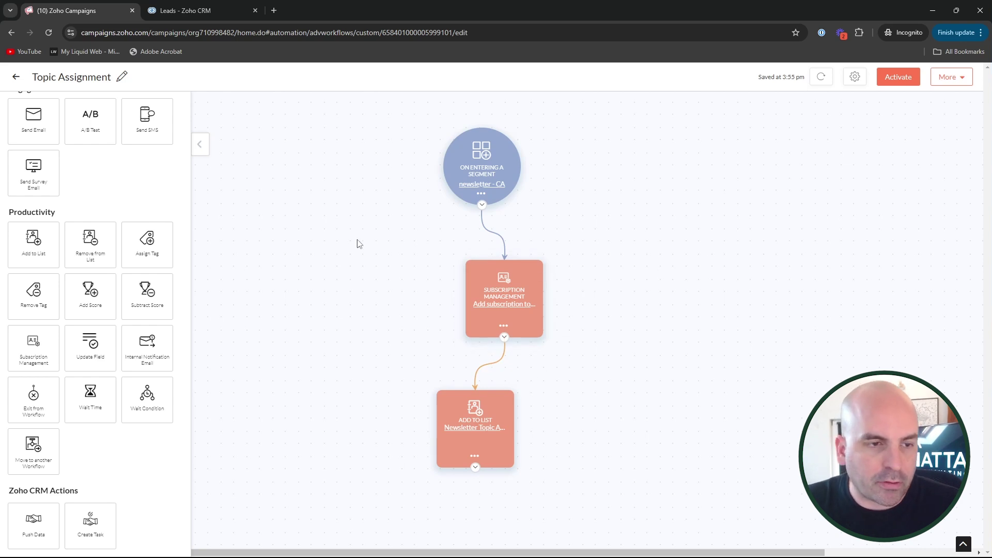
Attach an Exit from Workflow action after the Add to List action, and check the activation summary without launching the workflow.
{"action": "scroll", "coordinate": [172, 274], "scroll_direction": "up", "scroll_amount": 2}
{"action": "scroll", "coordinate": [104, 413], "scroll_direction": "down", "scroll_amount": 2}
{"action": "scroll", "coordinate": [84, 480], "scroll_direction": "up", "scroll_amount": 2}
{"action": "scroll", "coordinate": [108, 512], "scroll_direction": "down", "scroll_amount": 2}
{"action": "left_click_drag", "start_coordinate": [29, 397], "coordinate": [439, 509]}
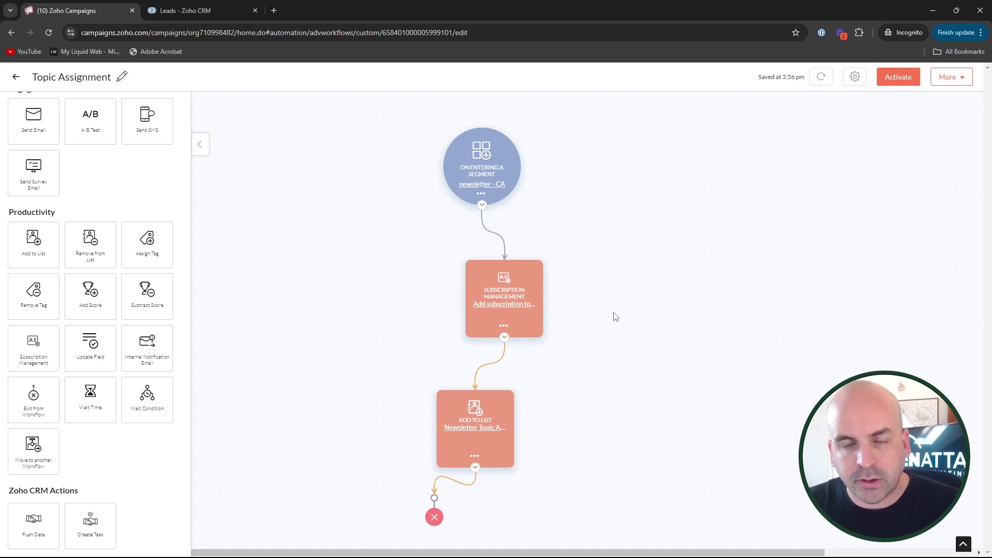
{"action": "left_click", "coordinate": [887, 83]}
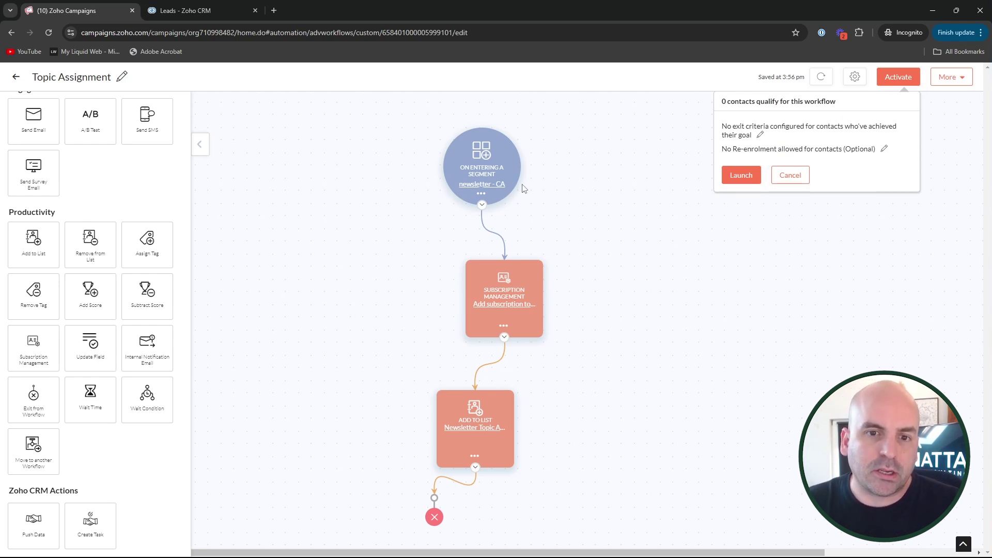
{"action": "left_click", "coordinate": [790, 176]}
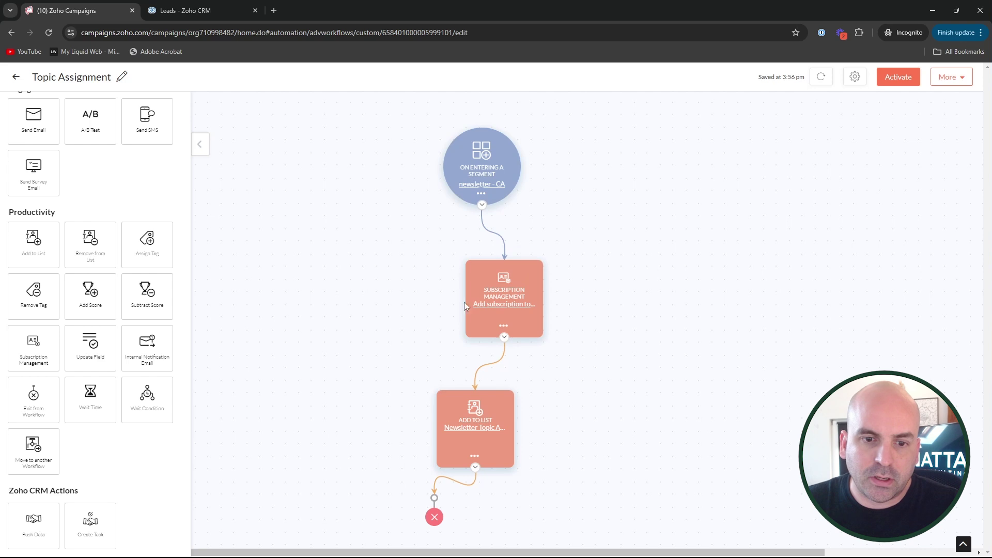
Try adding the Marketing topic to the Subscription Management action, and discard the change.
{"action": "left_click", "coordinate": [470, 303]}
{"action": "left_click", "coordinate": [964, 123]}
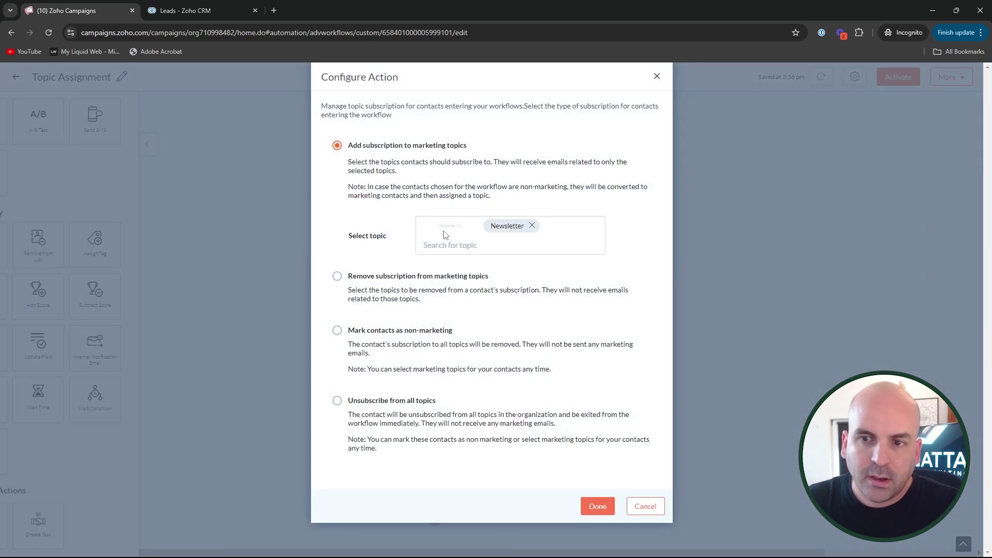
{"action": "left_click", "coordinate": [450, 247]}
{"action": "left_click", "coordinate": [440, 284]}
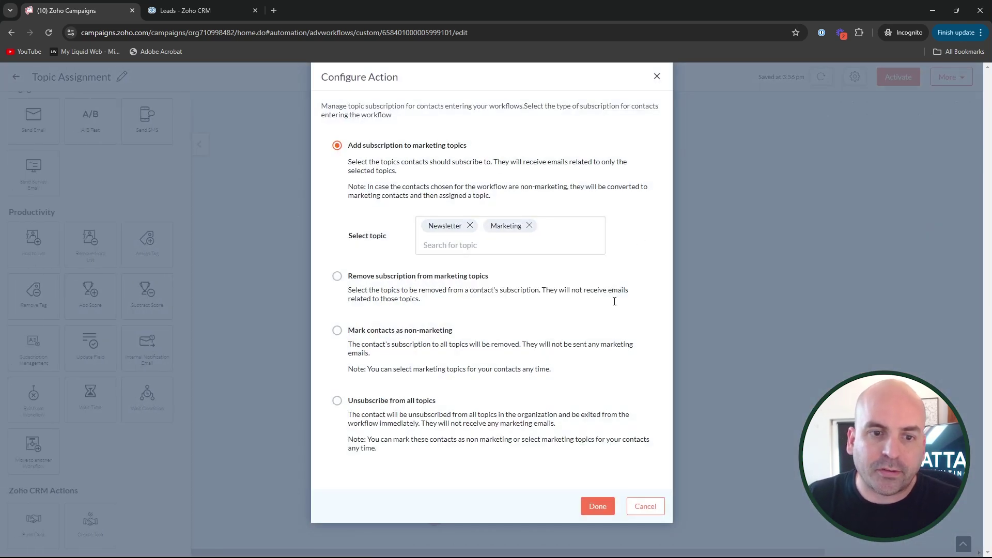
{"action": "left_click", "coordinate": [641, 510]}
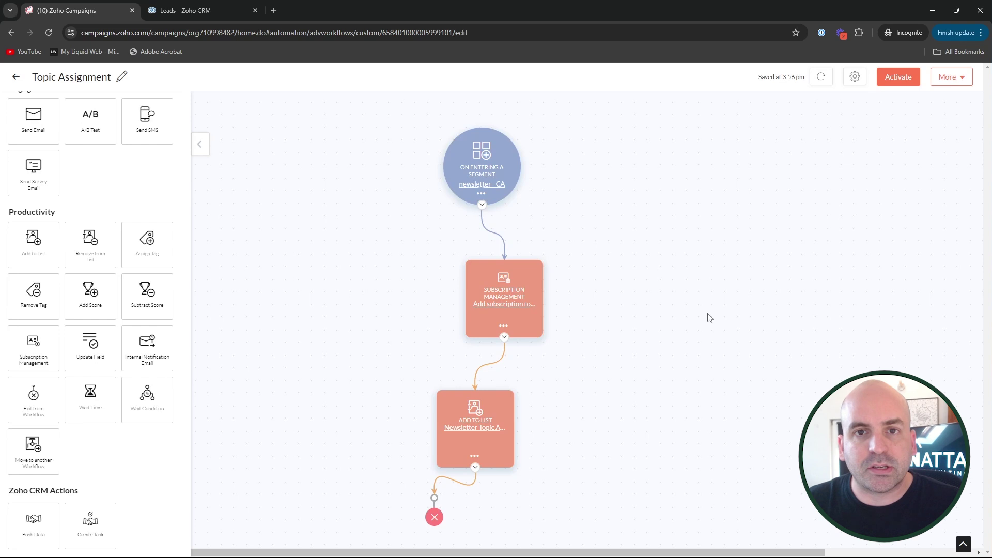
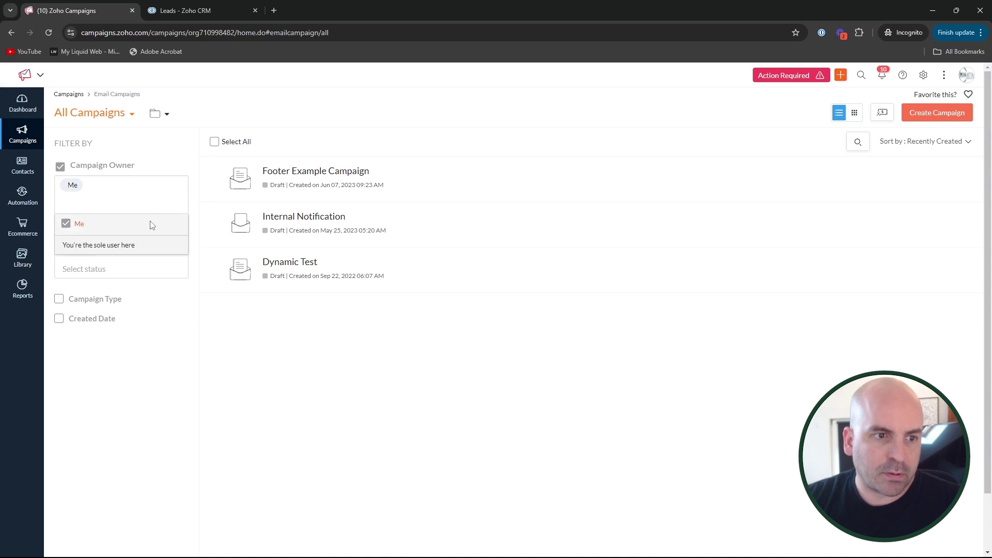
Look through the Campaign Status filter options for the email campaigns list.
{"action": "left_click", "coordinate": [122, 256]}
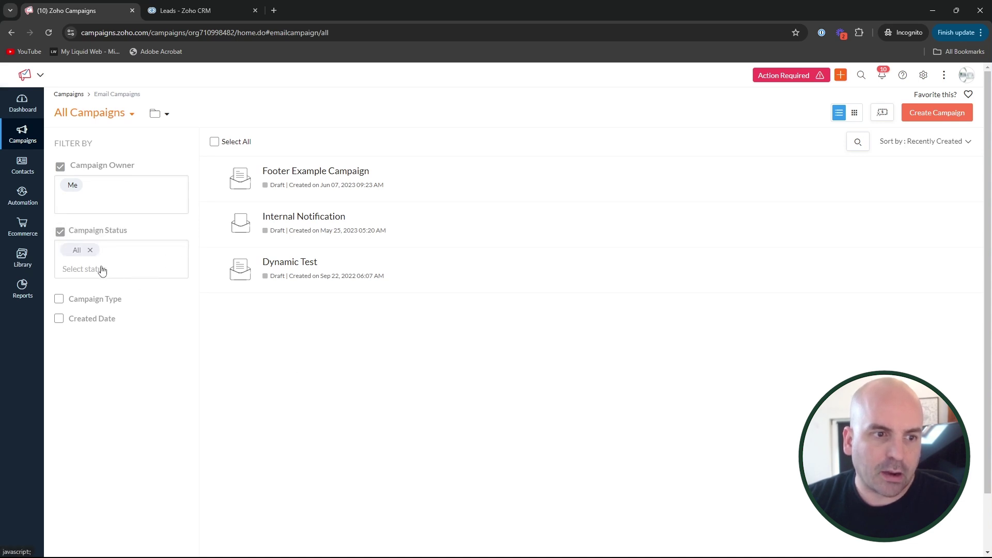
{"action": "left_click", "coordinate": [130, 274]}
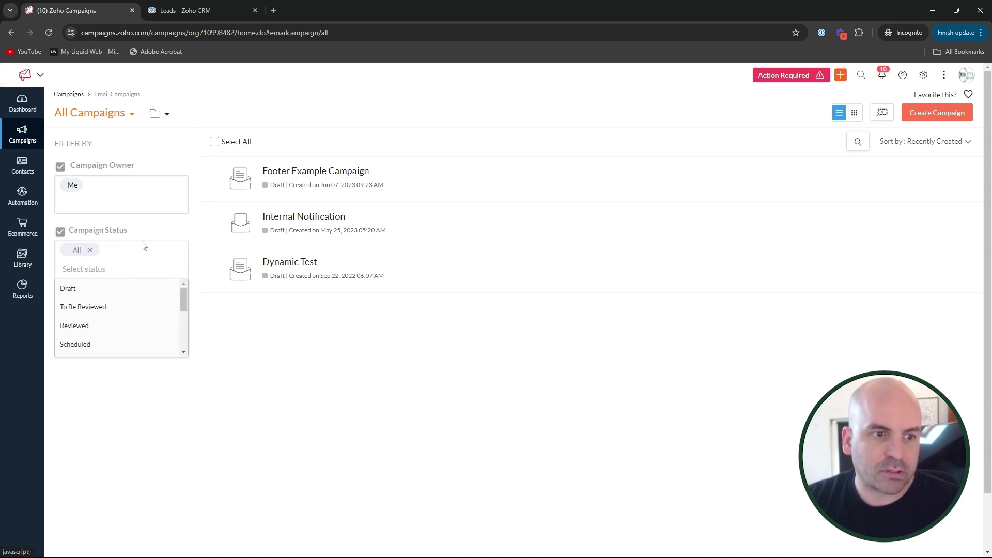
{"action": "left_click", "coordinate": [492, 344]}
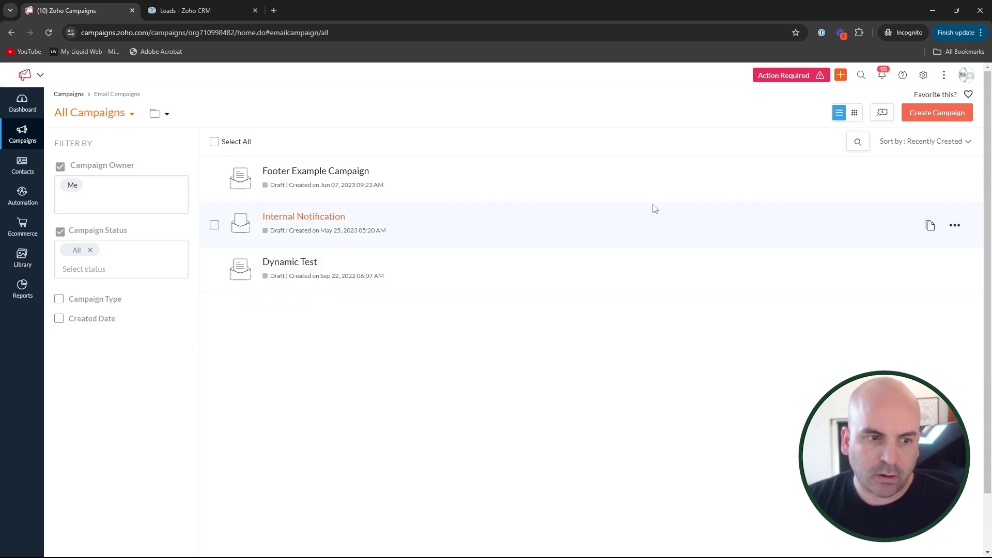
Start a new email campaign and examine the available campaign types, from Regular email and A/B Testing to Ecommerce and Zoho Forms.
{"action": "left_click", "coordinate": [951, 115]}
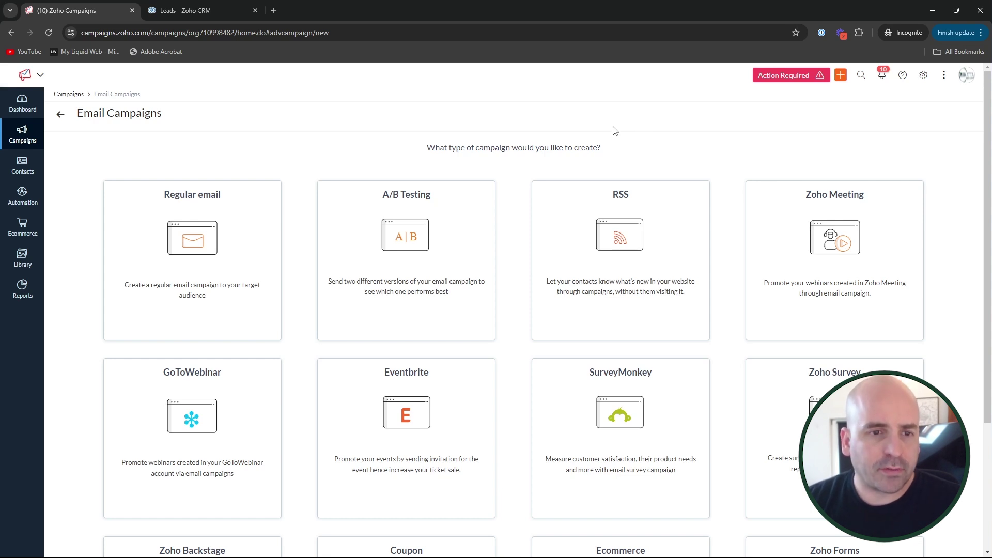
{"action": "mouse_move", "coordinate": [212, 259]}
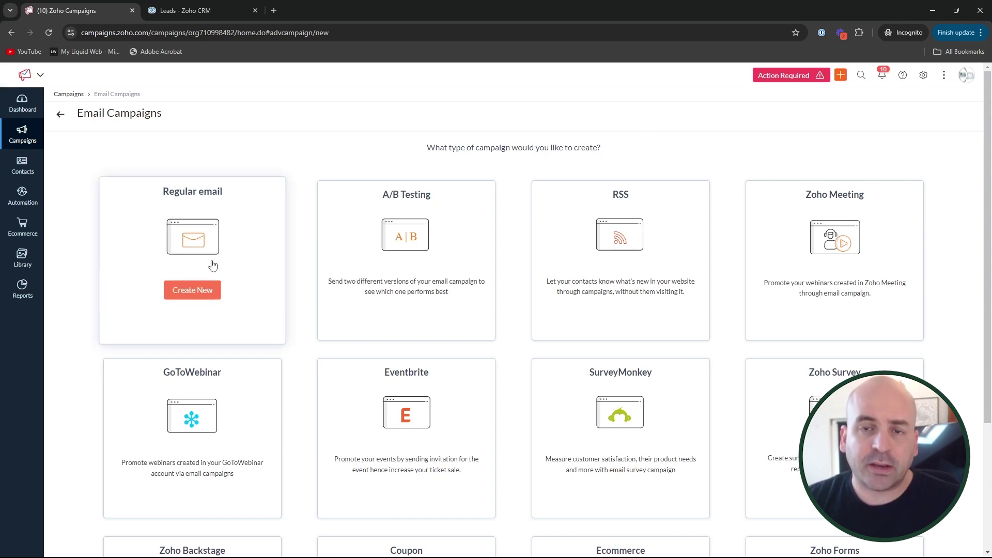
{"action": "mouse_move", "coordinate": [412, 236]}
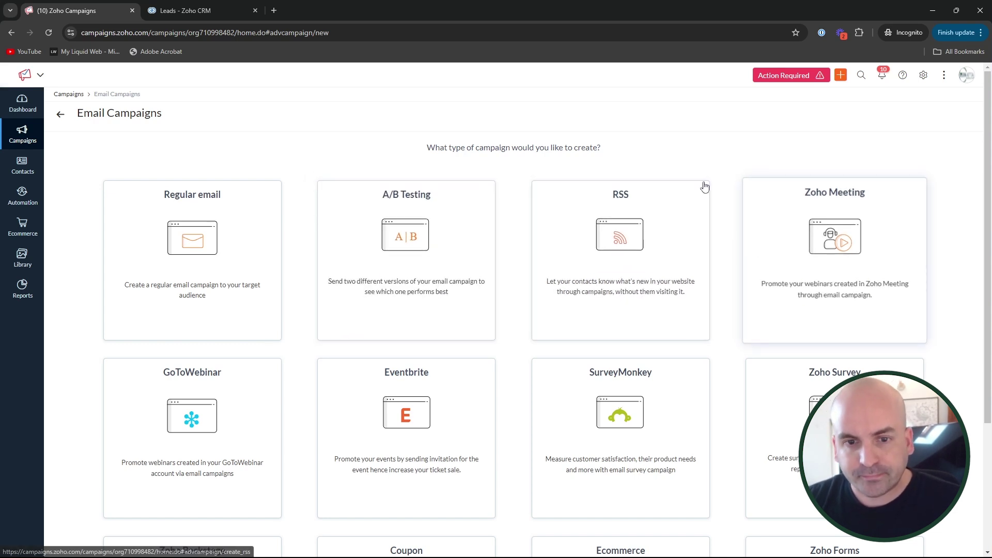
{"action": "mouse_move", "coordinate": [691, 230]}
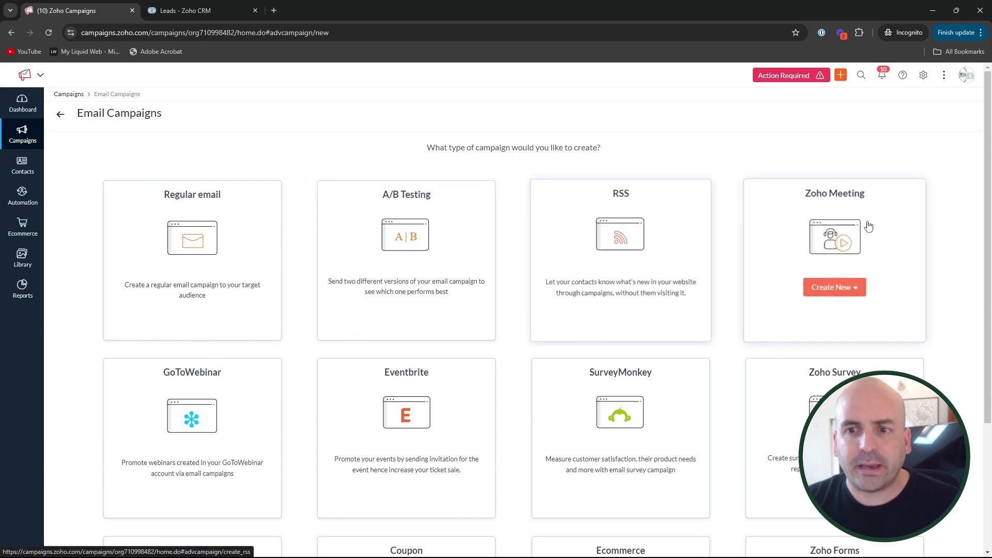
{"action": "scroll", "coordinate": [656, 395], "scroll_direction": "down", "scroll_amount": 3}
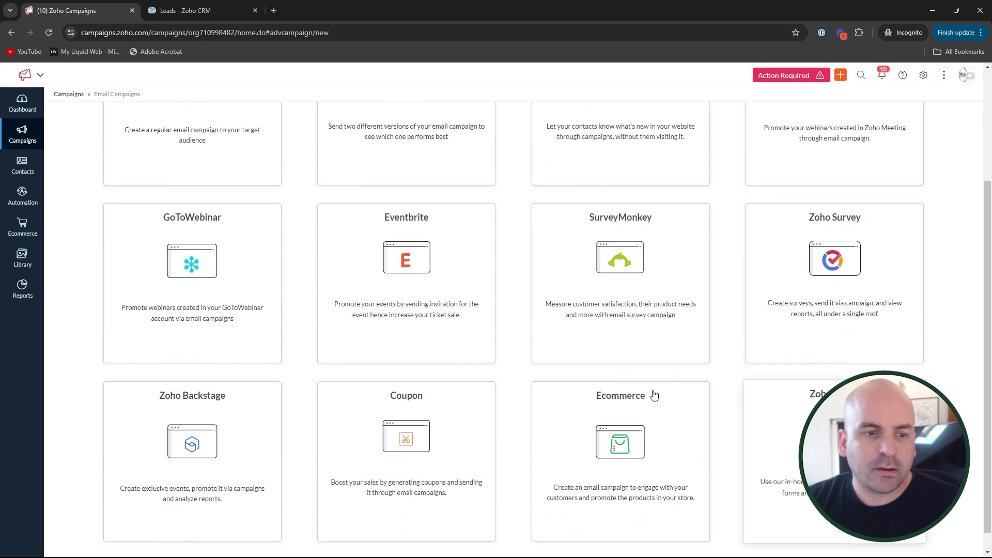
{"action": "mouse_move", "coordinate": [449, 259]}
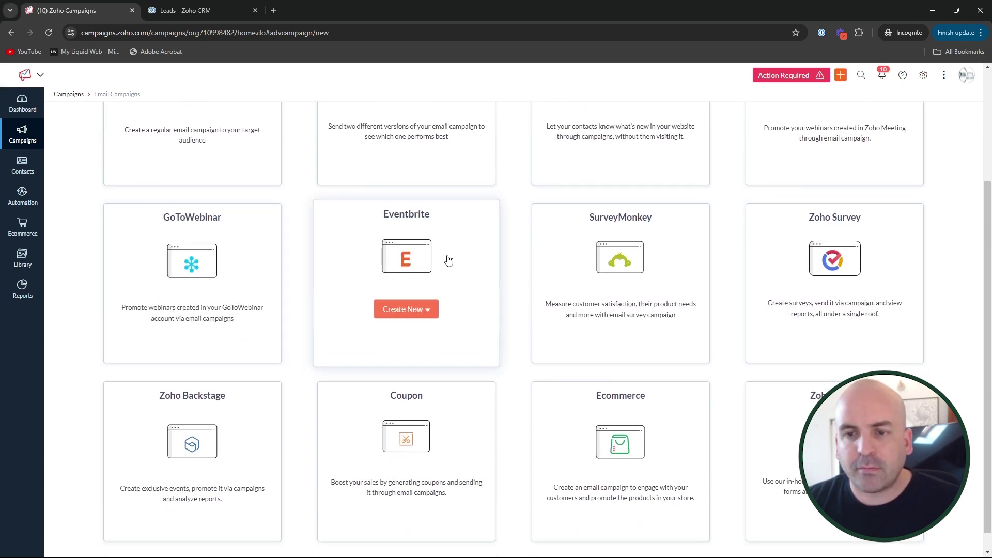
{"action": "mouse_move", "coordinate": [235, 455]}
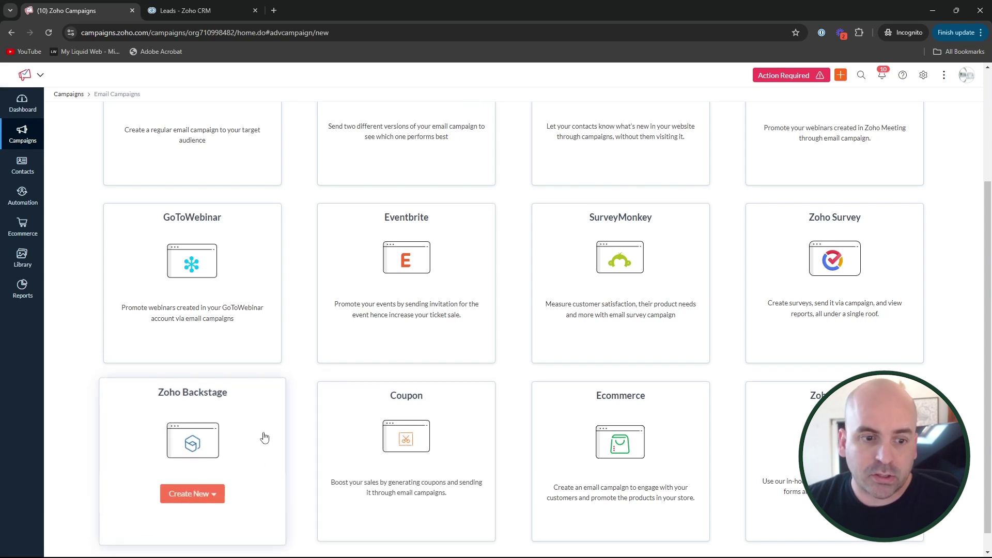
{"action": "scroll", "coordinate": [512, 431], "scroll_direction": "down", "scroll_amount": 1}
{"action": "mouse_move", "coordinate": [666, 441]}
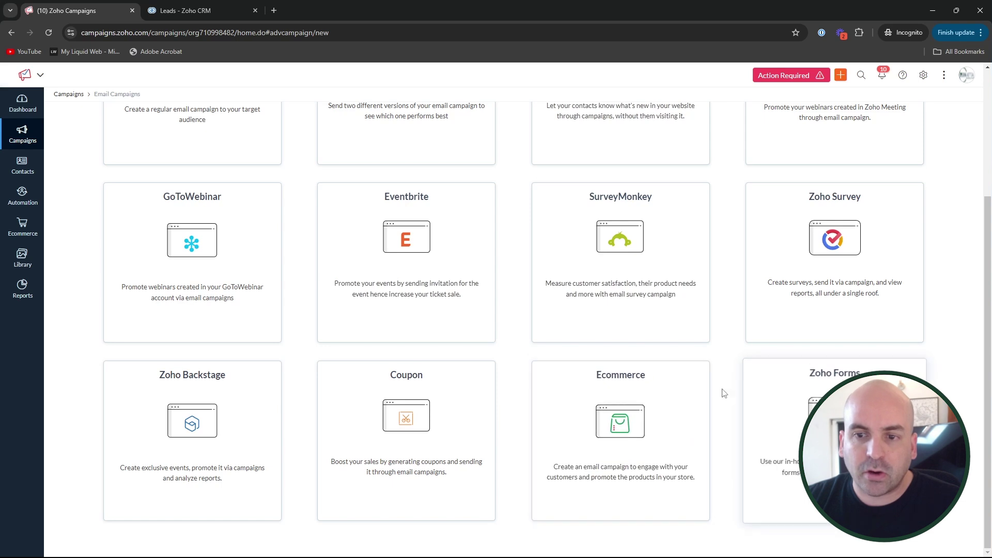
{"action": "scroll", "coordinate": [538, 439], "scroll_direction": "up", "scroll_amount": 3}
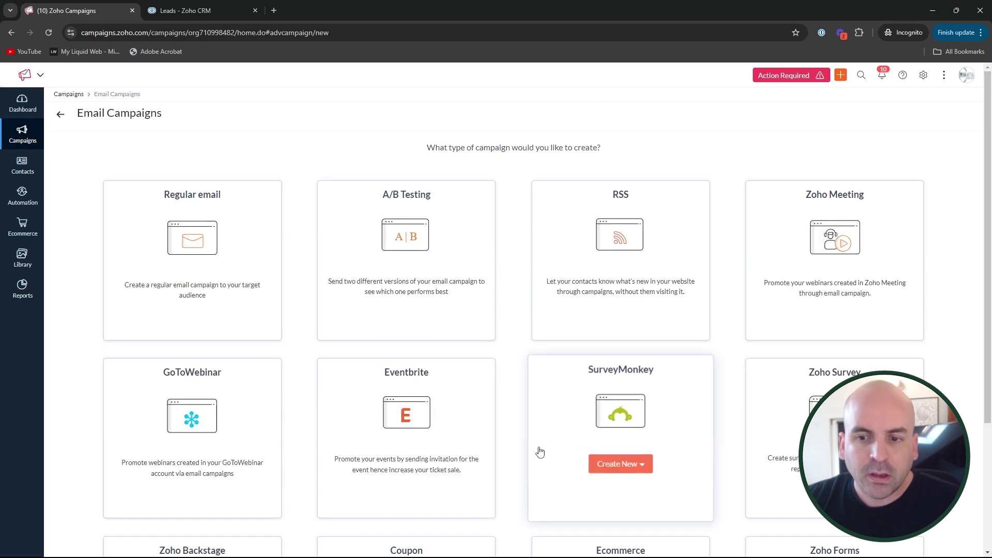
Create a regular email campaign named "Newsletter" and assign it the Newsletter topic.
{"action": "mouse_move", "coordinate": [269, 211]}
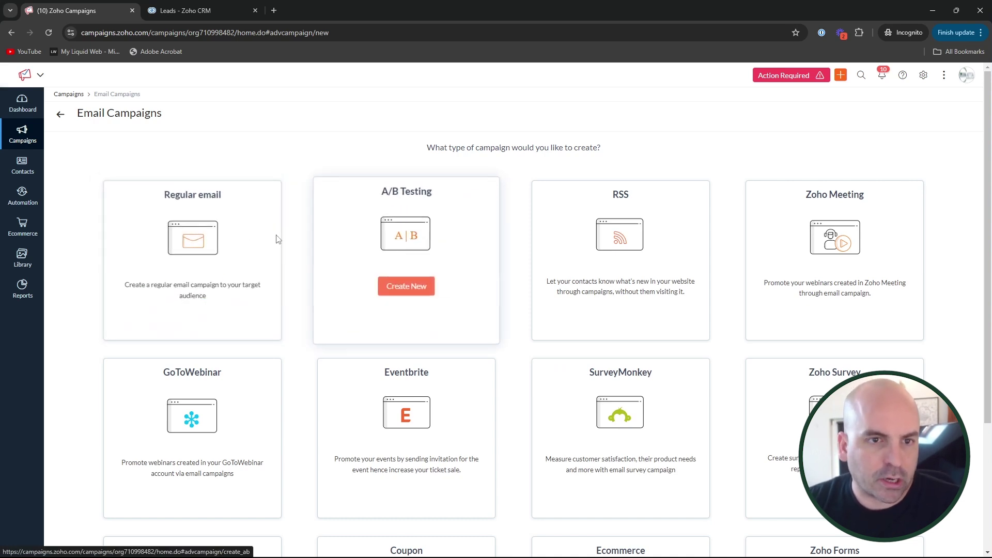
{"action": "left_click", "coordinate": [191, 292]}
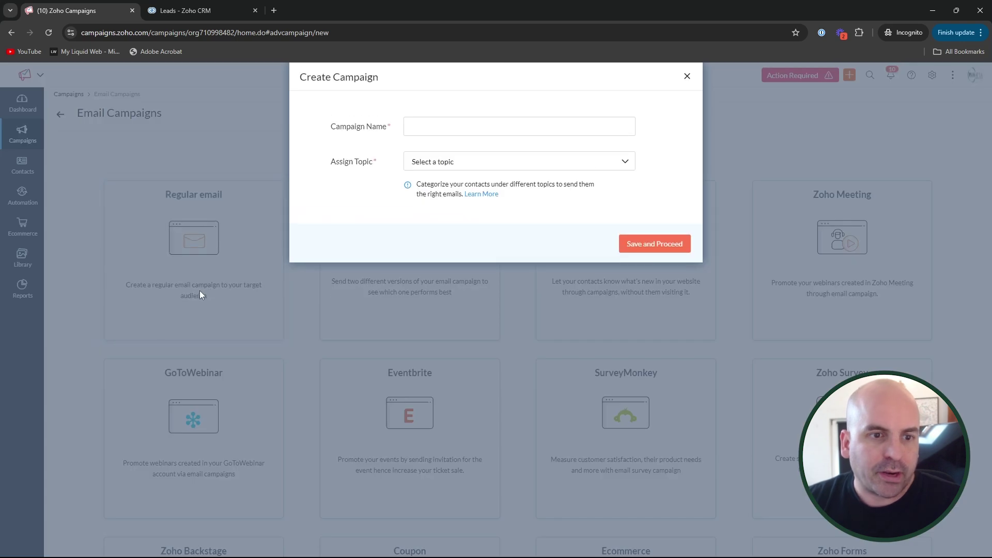
{"action": "left_click", "coordinate": [447, 119]}
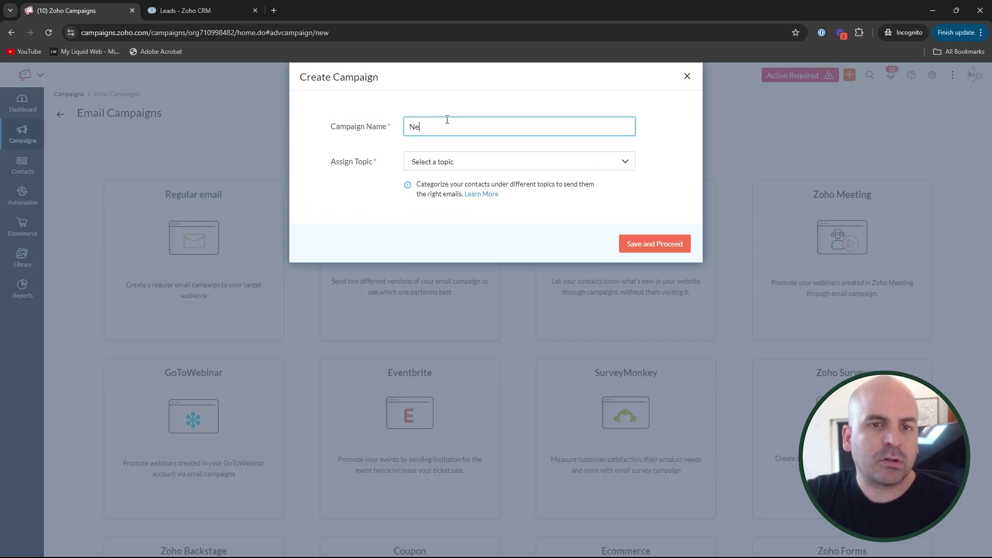
{"action": "type", "text": "Newsletter"}
{"action": "left_click", "coordinate": [441, 161]}
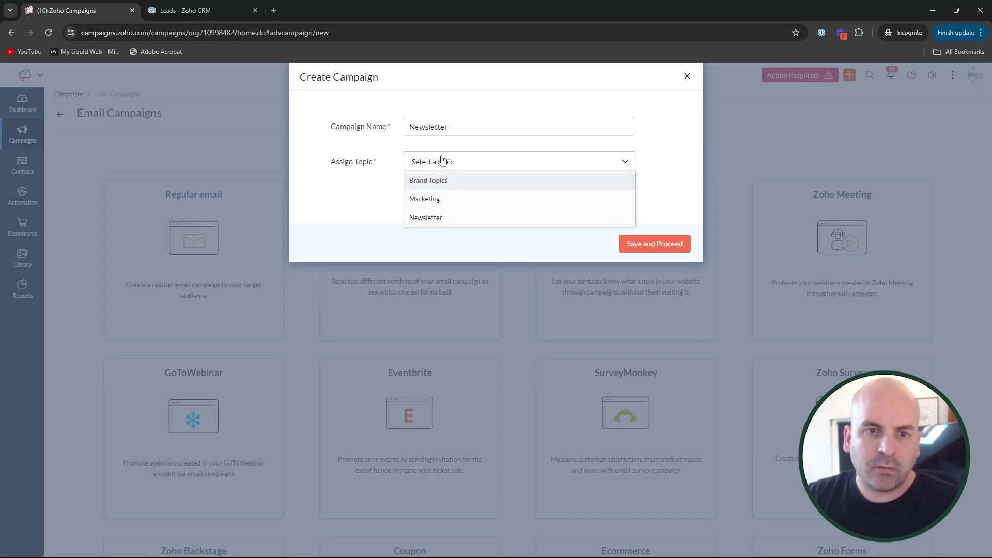
{"action": "left_click", "coordinate": [450, 217]}
{"action": "left_click", "coordinate": [667, 245]}
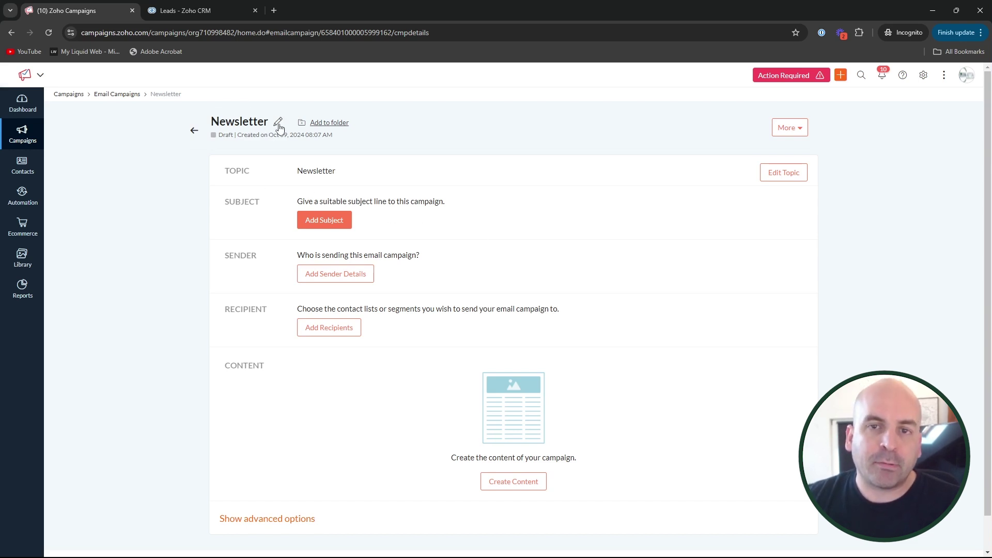
Add the subject "October 8th Weekly Newsletter" and the preheader "This is going to disappear after you open it." to the campaign.
{"action": "left_click", "coordinate": [325, 220]}
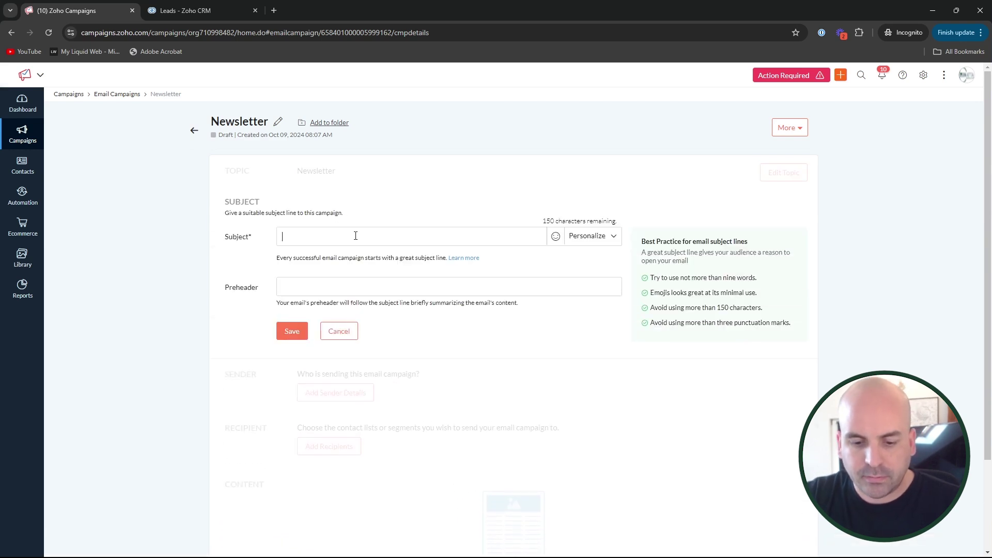
{"action": "type", "text": "October 8th Weekly Newsletter"}
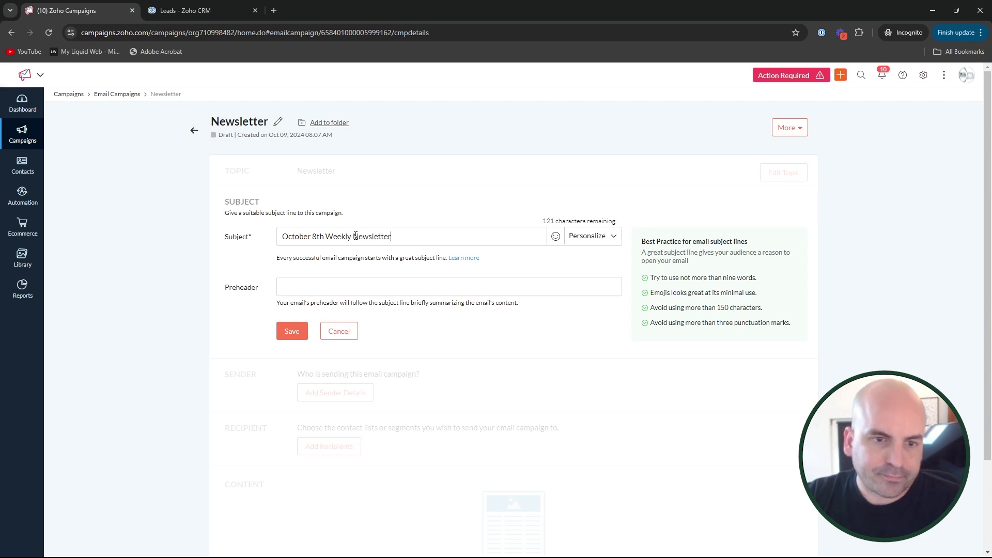
{"action": "left_click", "coordinate": [364, 287]}
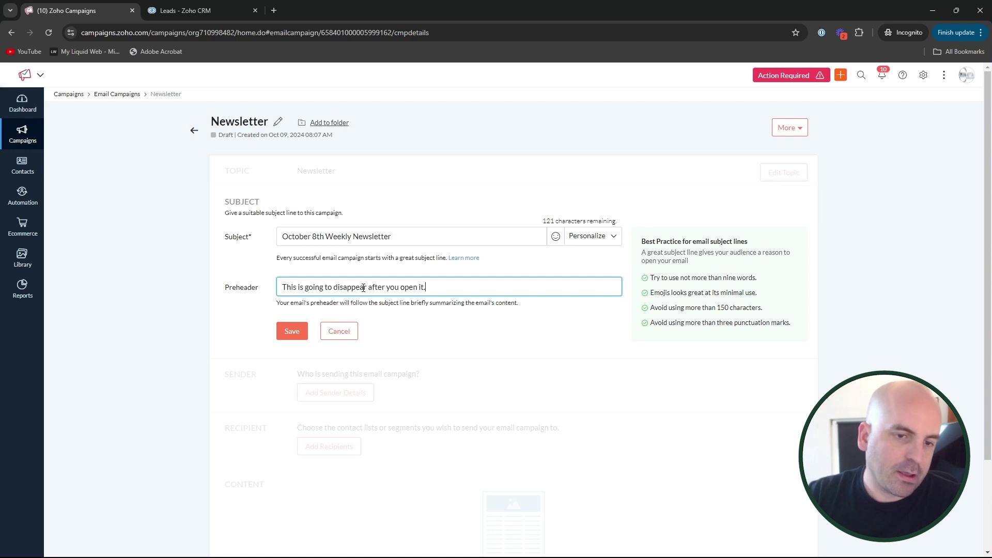
{"action": "left_click", "coordinate": [296, 333]}
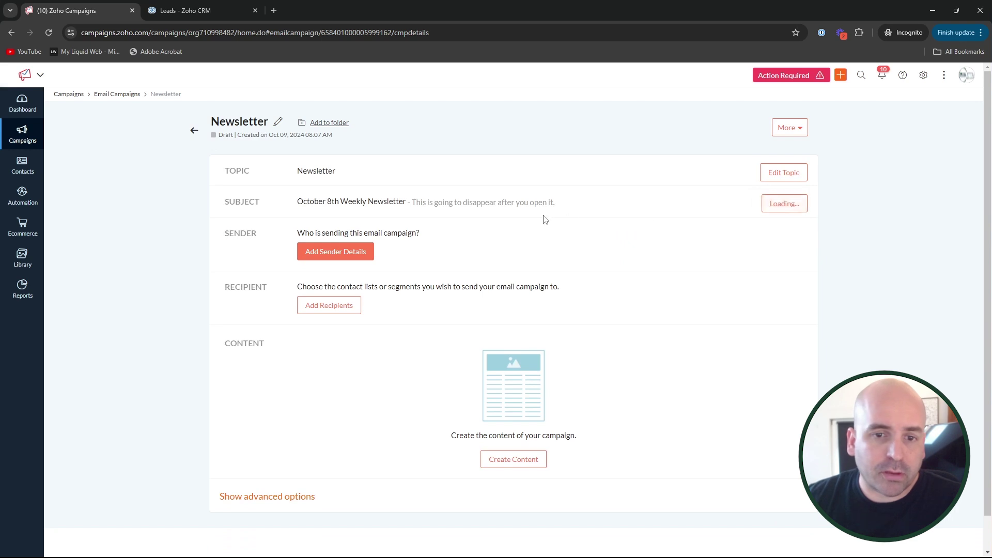
Insert the contact's first name merge tag within the word "October" in the subject and save the subject.
{"action": "left_click", "coordinate": [593, 236]}
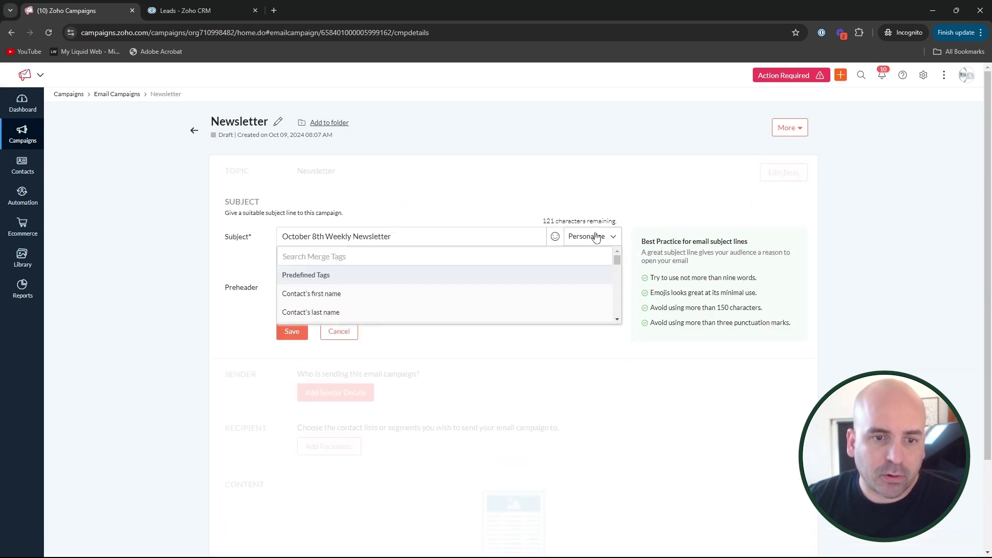
{"action": "left_click", "coordinate": [368, 296]}
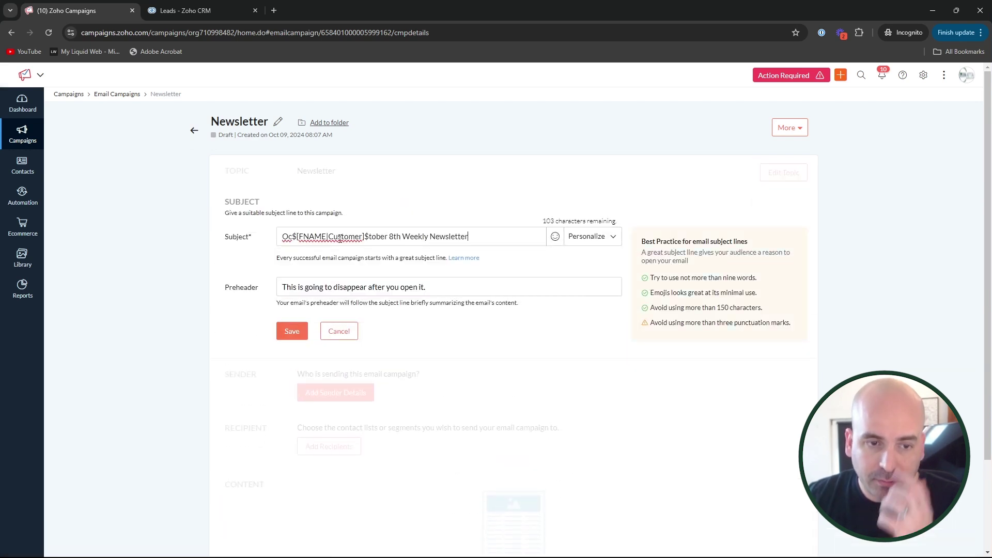
{"action": "left_click", "coordinate": [301, 334]}
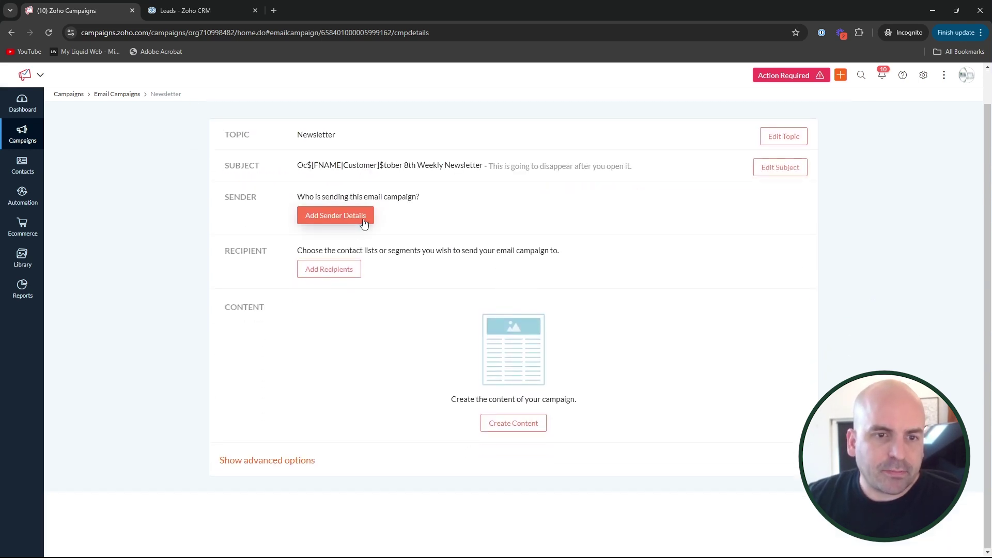
Examine the campaign's sender details, including the sender domain notice and reply-to options, and leave them without saving.
{"action": "left_click", "coordinate": [480, 219]}
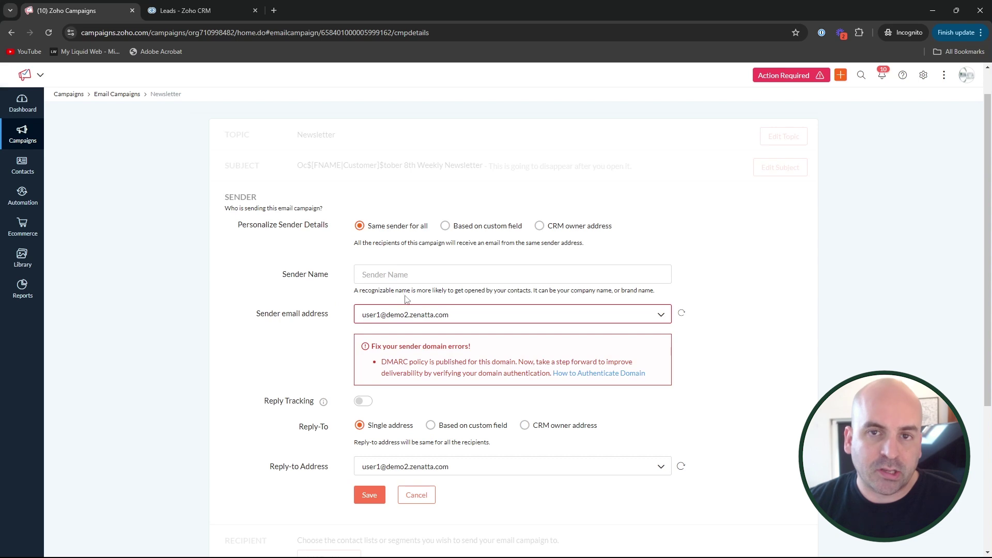
{"action": "scroll", "coordinate": [443, 257], "scroll_direction": "down", "scroll_amount": 2}
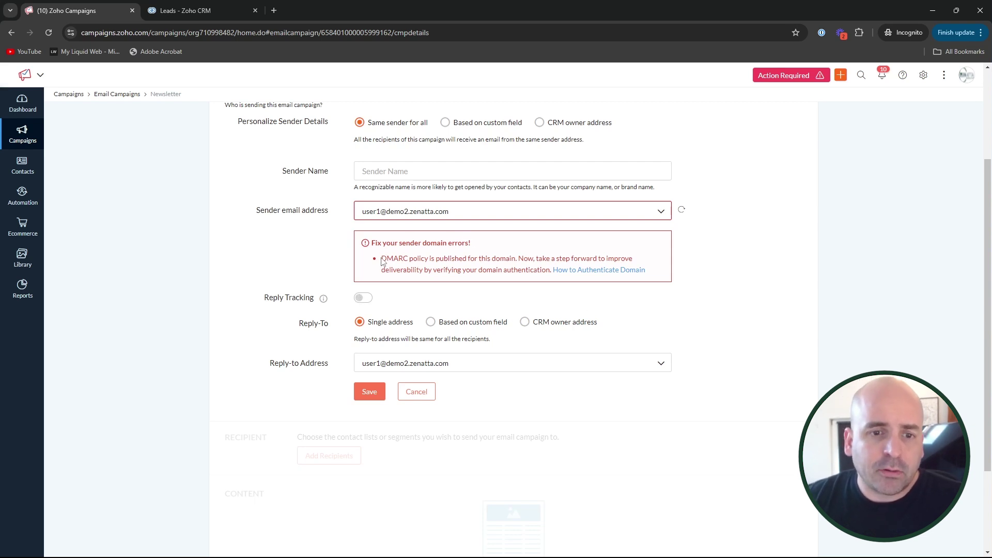
{"action": "left_click_drag", "start_coordinate": [382, 260], "coordinate": [470, 260]}
{"action": "left_click", "coordinate": [417, 264]}
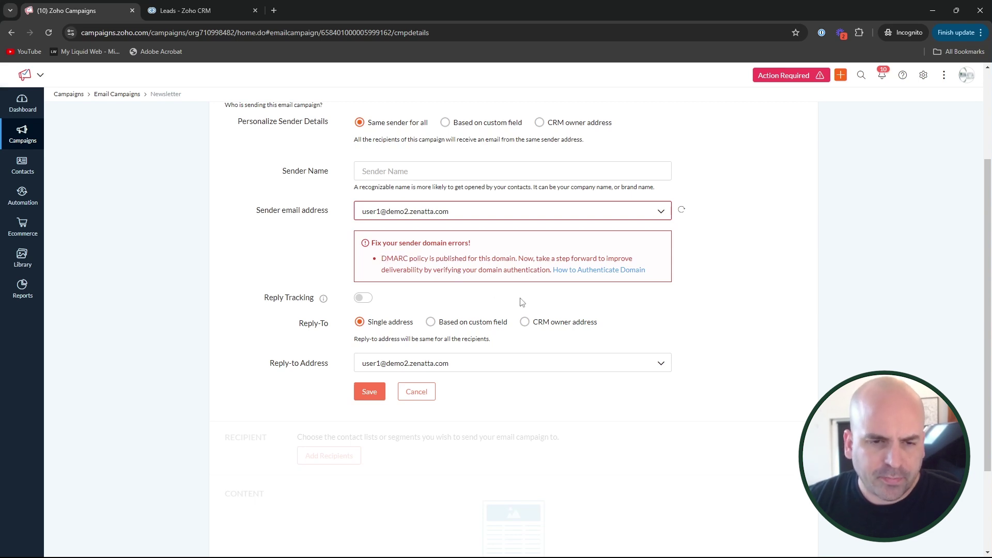
{"action": "scroll", "coordinate": [520, 301], "scroll_direction": "down", "scroll_amount": 1}
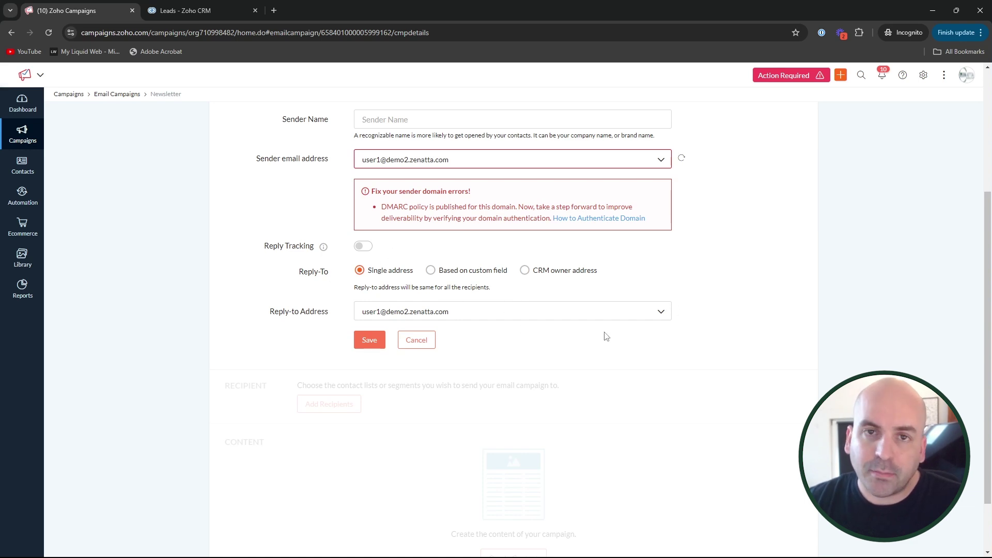
{"action": "left_click", "coordinate": [422, 344]}
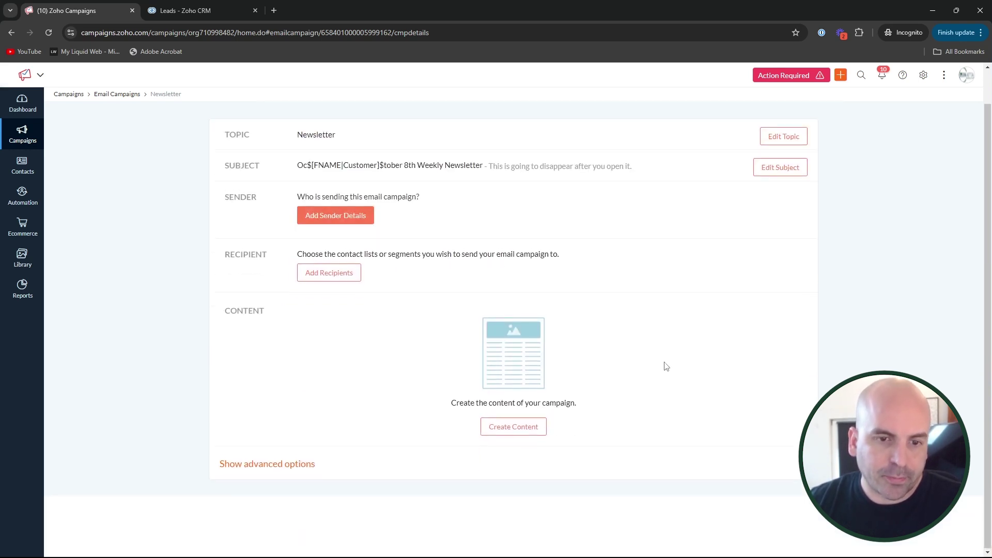
Choose recipients by segment and select the newsletter - CA segment for the campaign.
{"action": "left_click", "coordinate": [351, 273]}
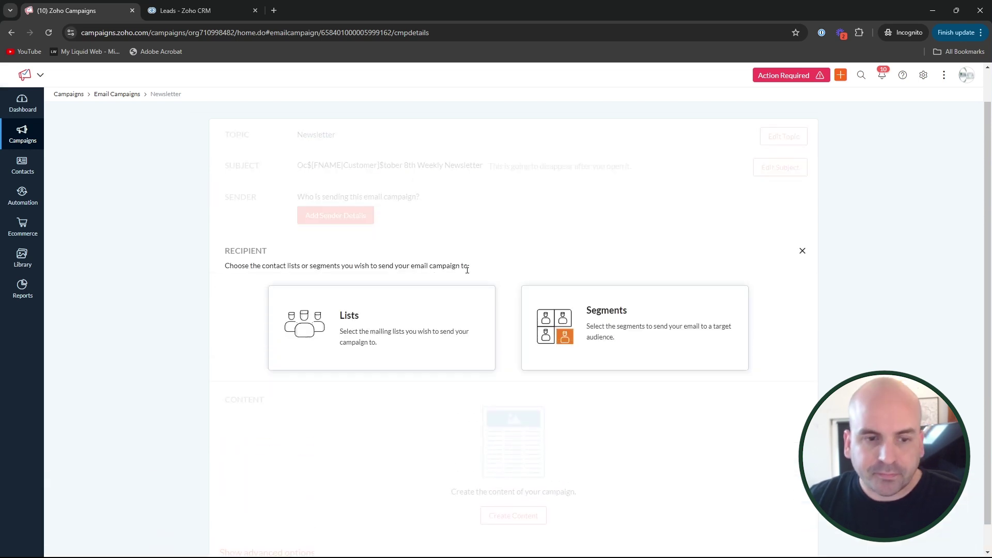
{"action": "left_click", "coordinate": [603, 334]}
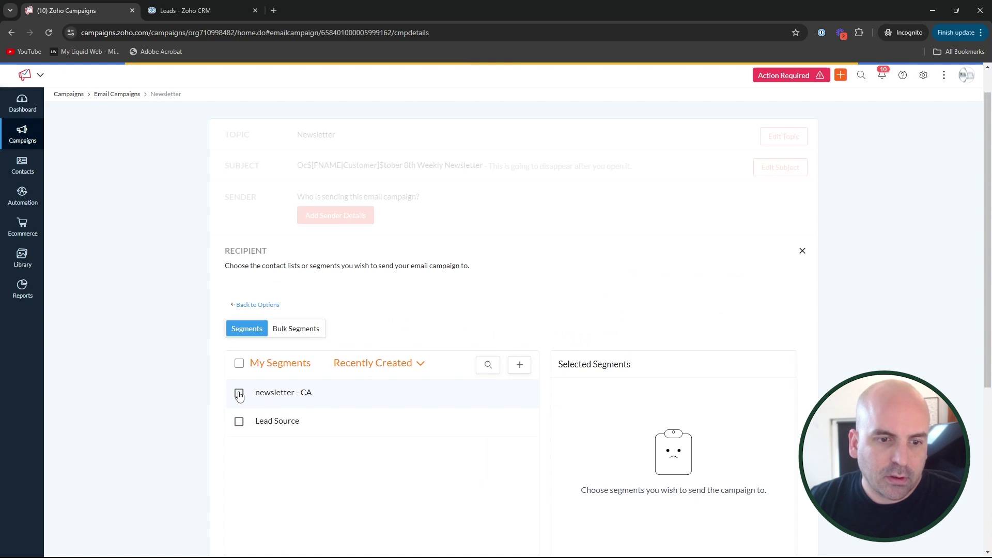
{"action": "left_click", "coordinate": [239, 393]}
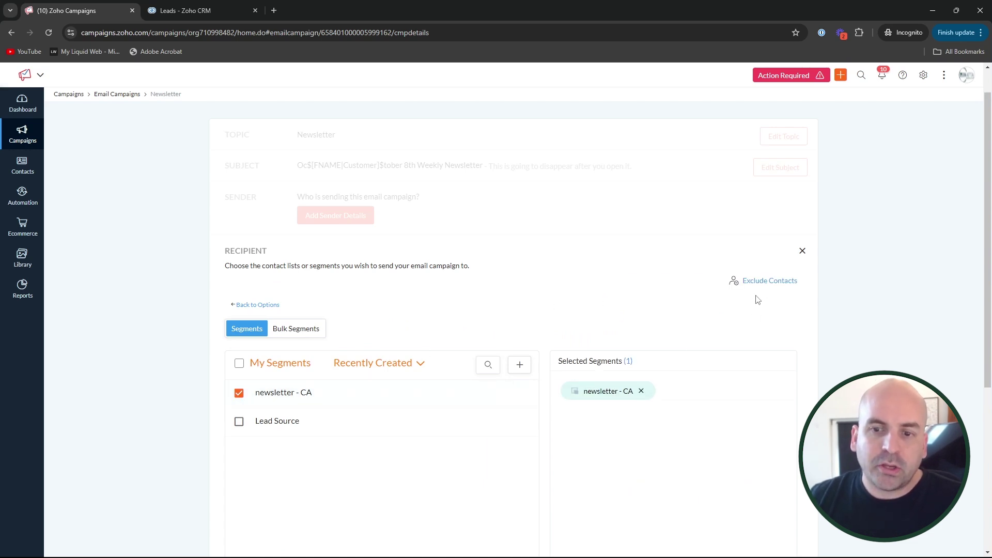
Open the contact exclusion criteria, choose the All CRM Contacts mailing list, and try to save with the Campaigns criterion left empty.
{"action": "left_click_drag", "start_coordinate": [770, 288], "coordinate": [707, 402]}
{"action": "left_click", "coordinate": [784, 284]}
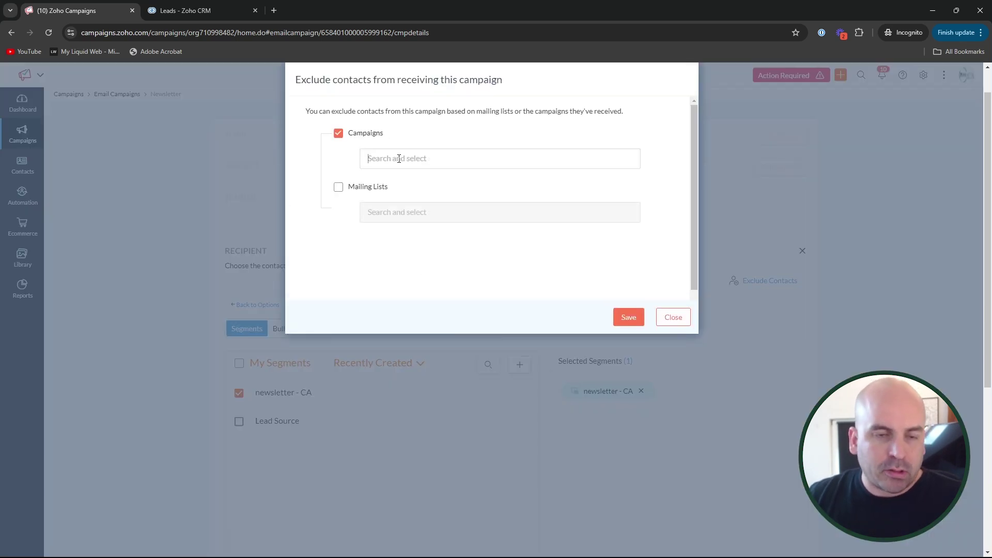
{"action": "left_click", "coordinate": [399, 159]}
{"action": "left_click", "coordinate": [460, 137]}
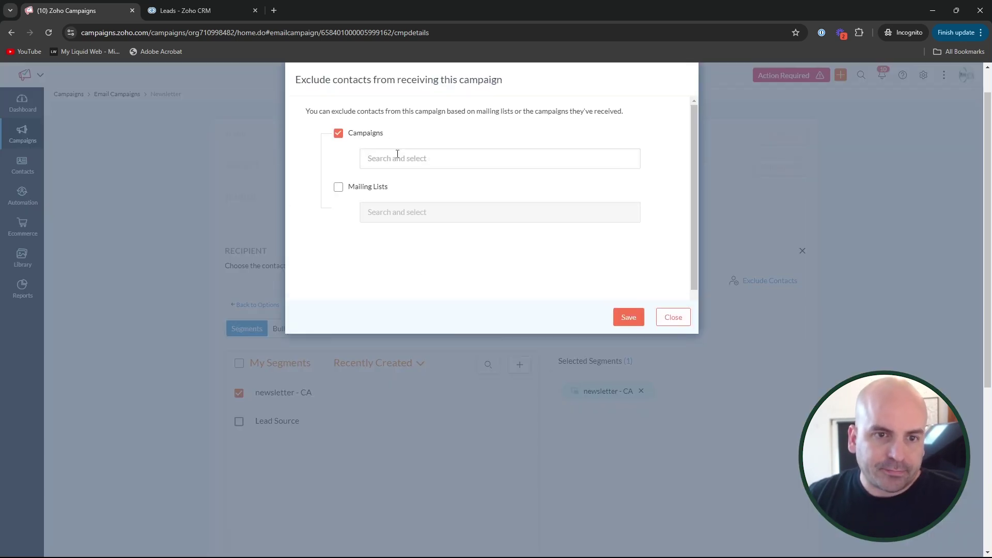
{"action": "left_click", "coordinate": [339, 187]}
{"action": "left_click", "coordinate": [455, 216]}
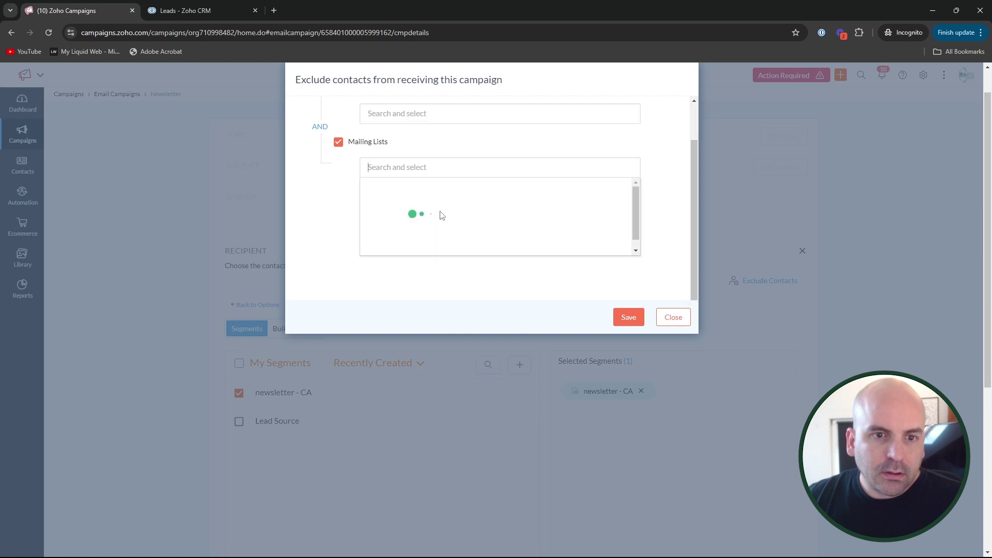
{"action": "scroll", "coordinate": [450, 242], "scroll_direction": "down", "scroll_amount": 2}
{"action": "scroll", "coordinate": [452, 241], "scroll_direction": "up", "scroll_amount": 1}
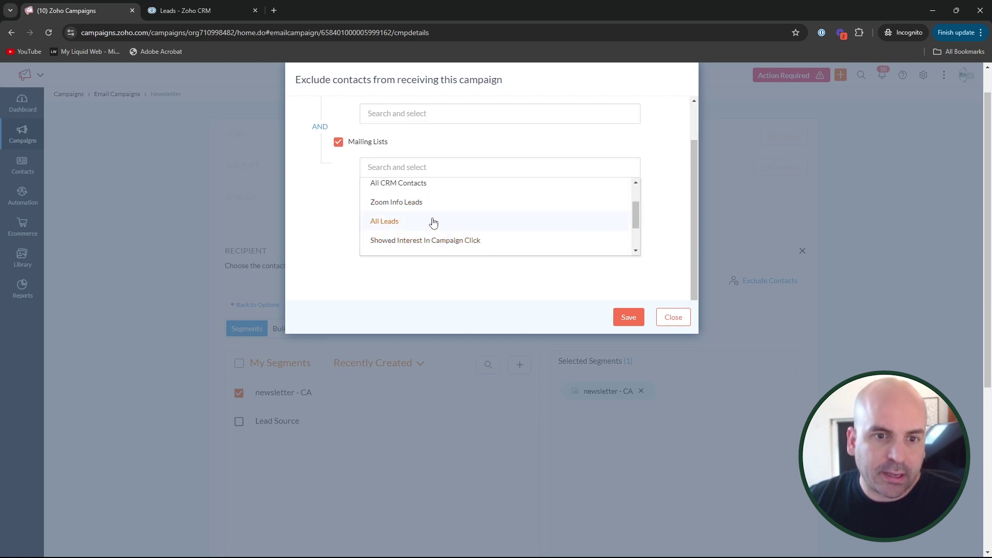
{"action": "left_click", "coordinate": [434, 184]}
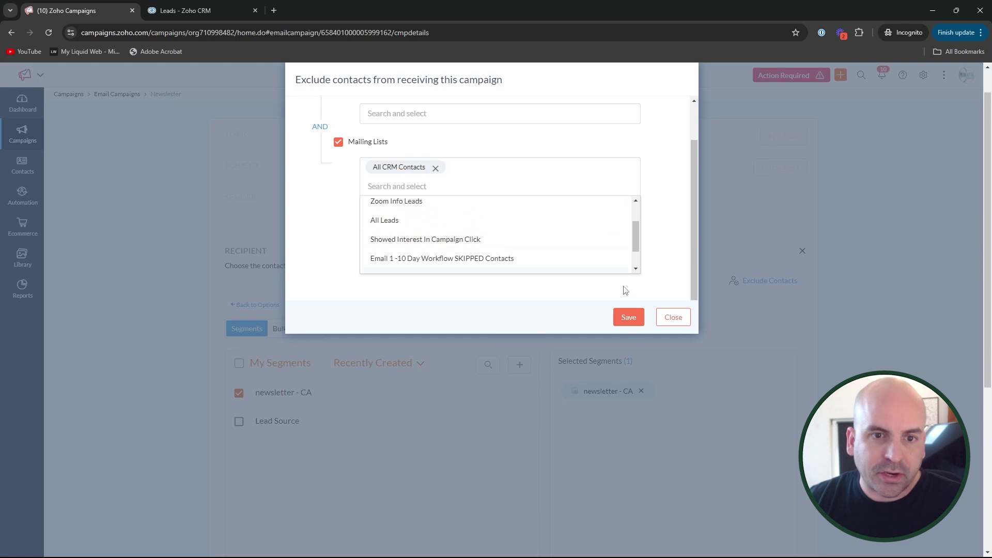
{"action": "left_click", "coordinate": [627, 317]}
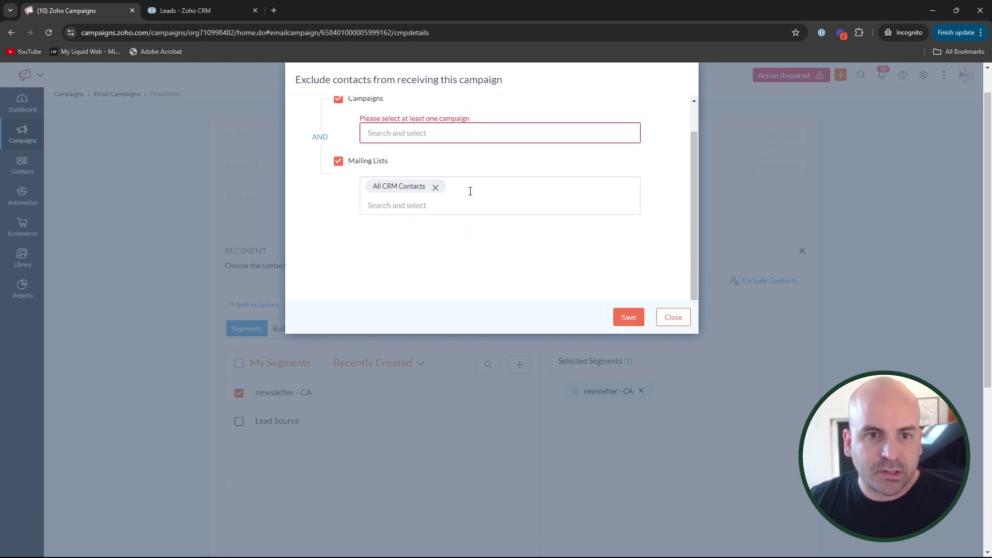
Turn off the Campaigns exclusion criterion, save the mailing list exclusion, and close the criteria details.
{"action": "scroll", "coordinate": [466, 189], "scroll_direction": "up", "scroll_amount": 2}
{"action": "left_click", "coordinate": [427, 169]}
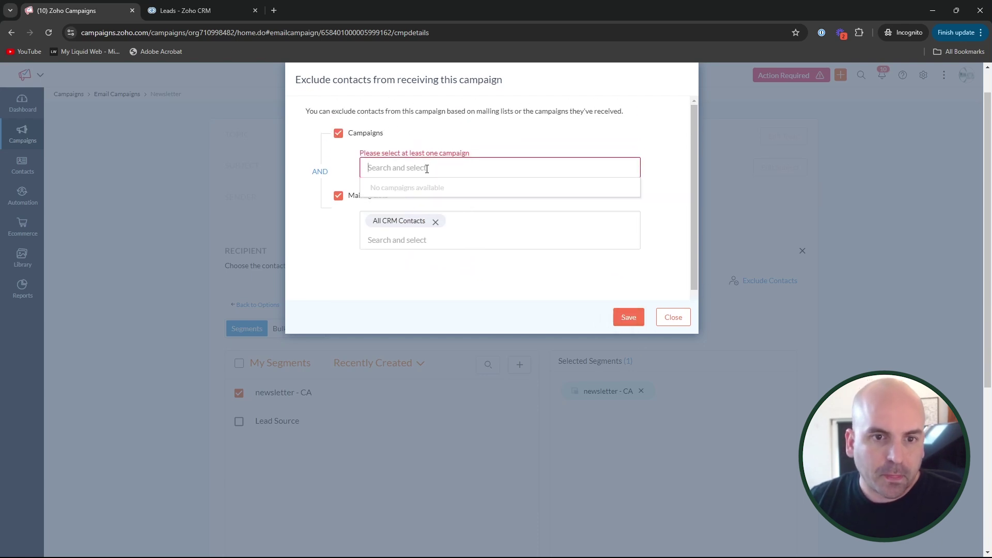
{"action": "left_click", "coordinate": [338, 133]}
{"action": "left_click", "coordinate": [339, 133]}
{"action": "left_click", "coordinate": [335, 132]}
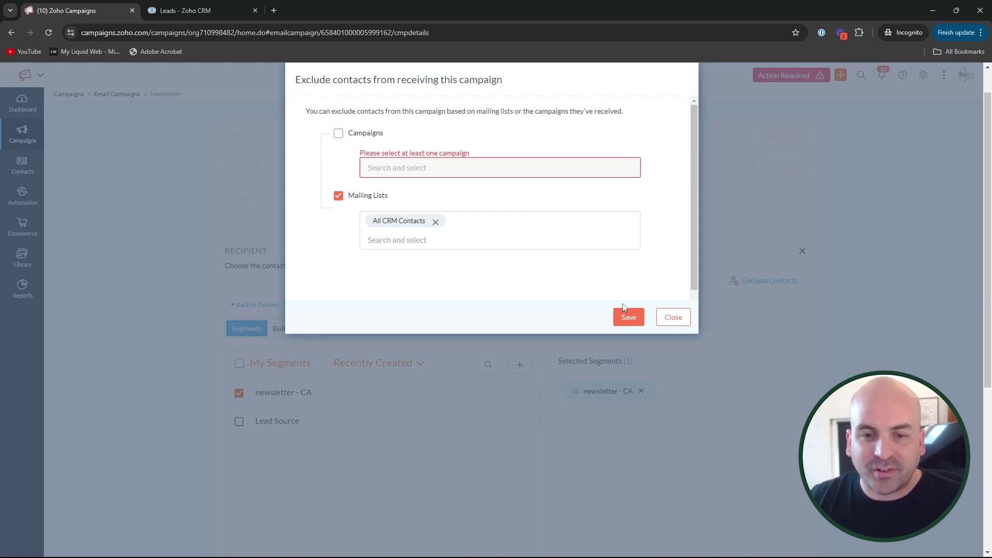
{"action": "left_click", "coordinate": [627, 316]}
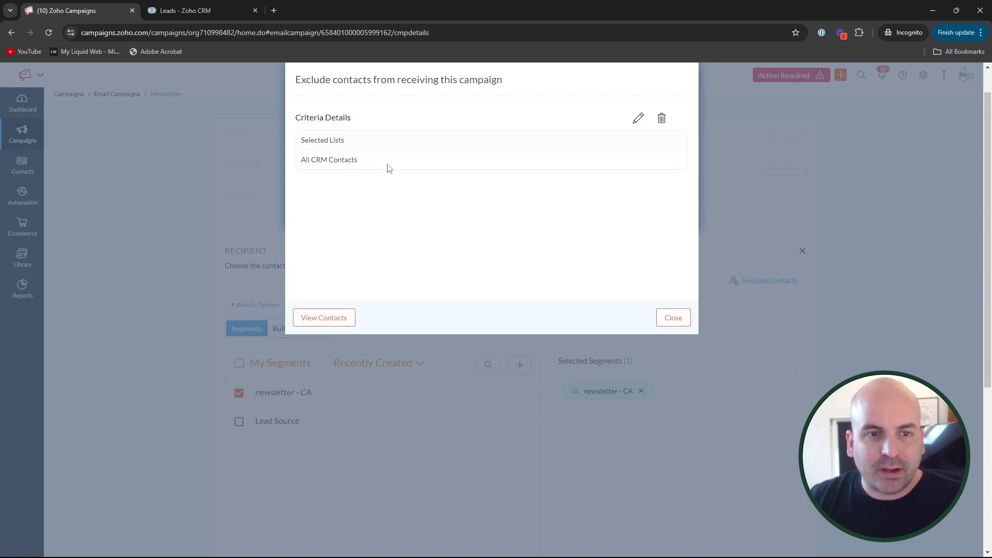
{"action": "left_click", "coordinate": [684, 312]}
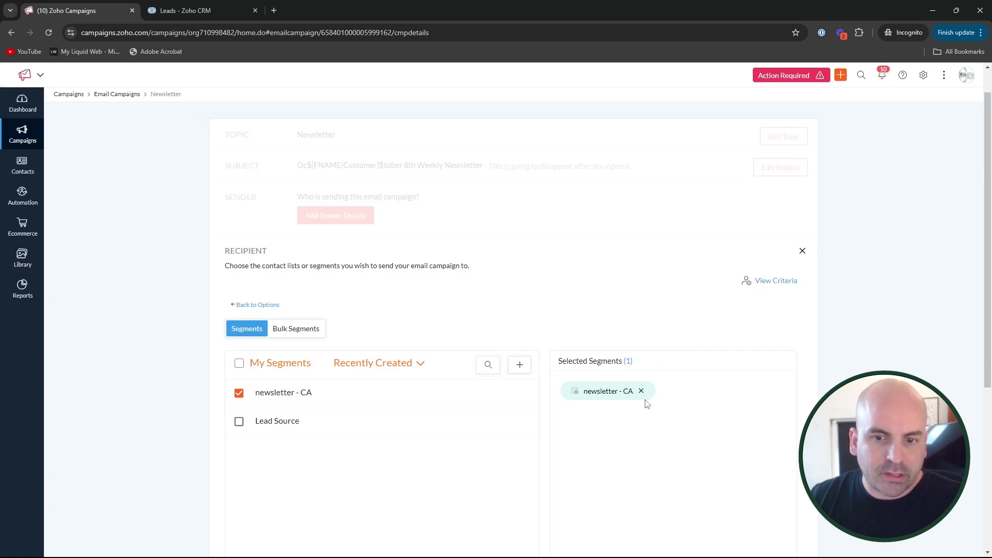
Save the campaign's recipient selection and view the total recipients count.
{"action": "scroll", "coordinate": [587, 267], "scroll_direction": "down", "scroll_amount": 5}
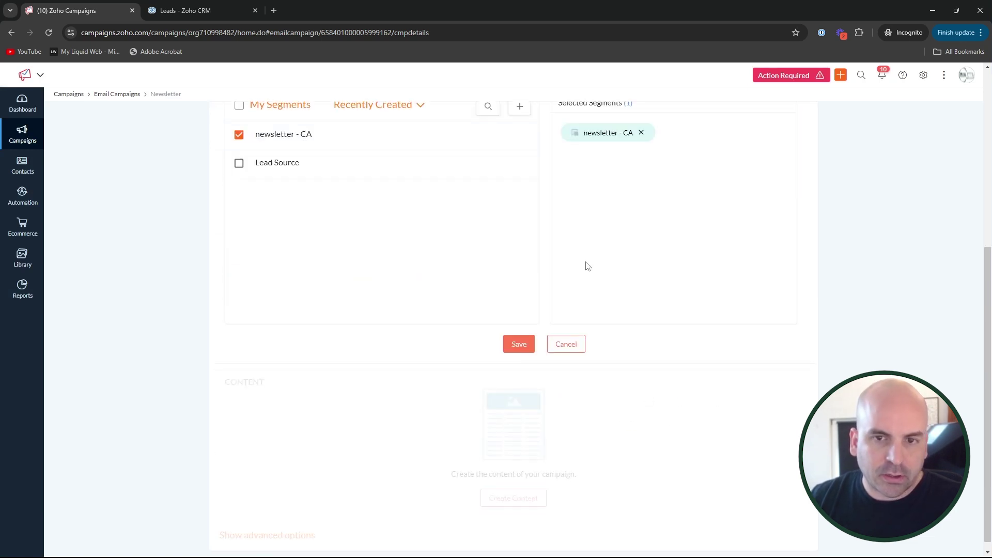
{"action": "left_click", "coordinate": [517, 344]}
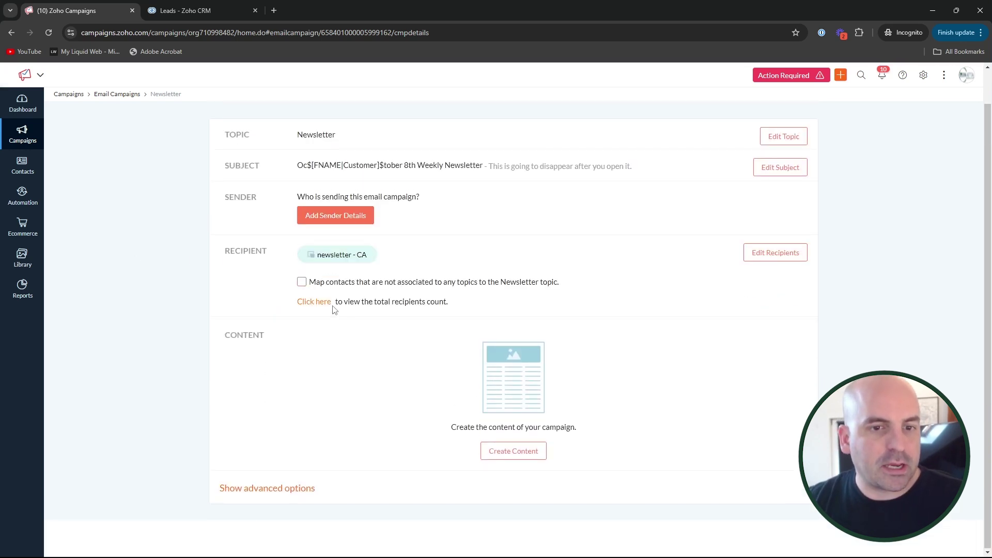
{"action": "left_click", "coordinate": [317, 303]}
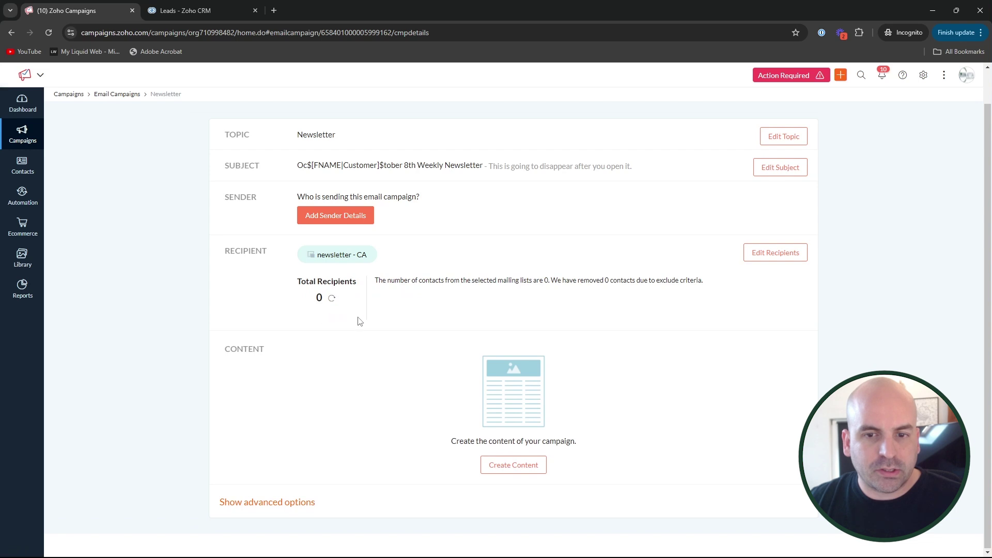
Reopen the campaign's recipients for editing and save the newsletter - CA segment selection again.
{"action": "left_click", "coordinate": [772, 257]}
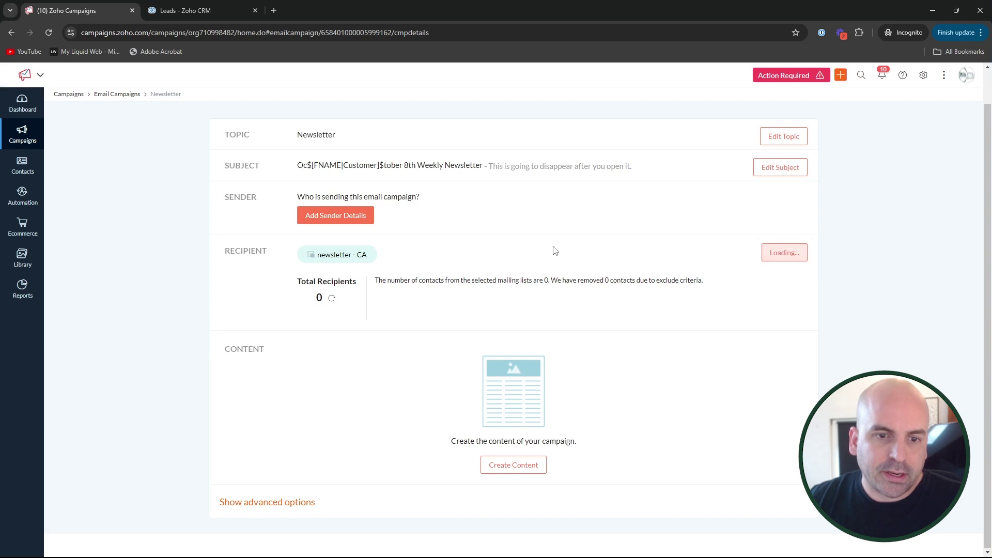
{"action": "scroll", "coordinate": [658, 381], "scroll_direction": "down", "scroll_amount": 4}
{"action": "left_click", "coordinate": [524, 395]}
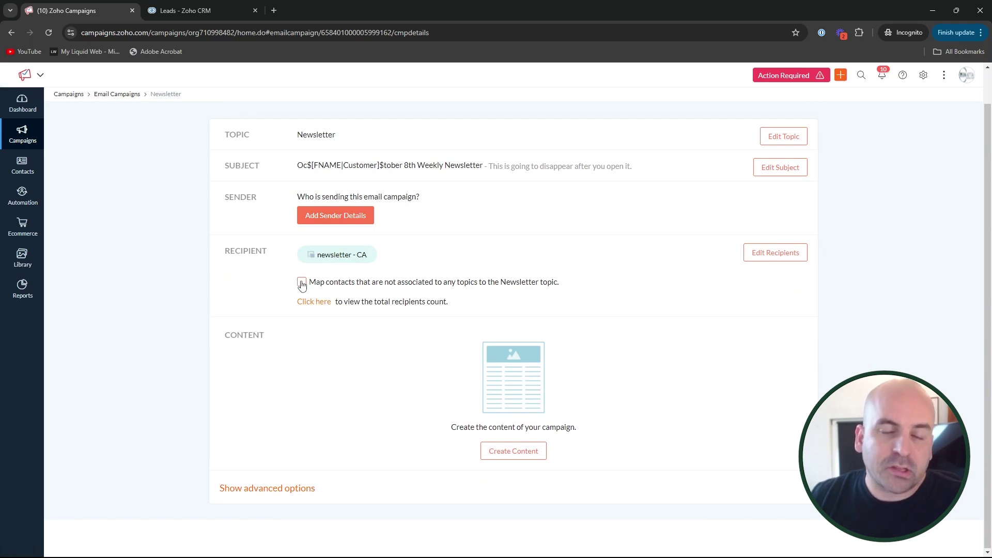
Map contacts without any associated topic to the Newsletter topic, and view the campaign's total recipients count.
{"action": "left_click", "coordinate": [302, 283]}
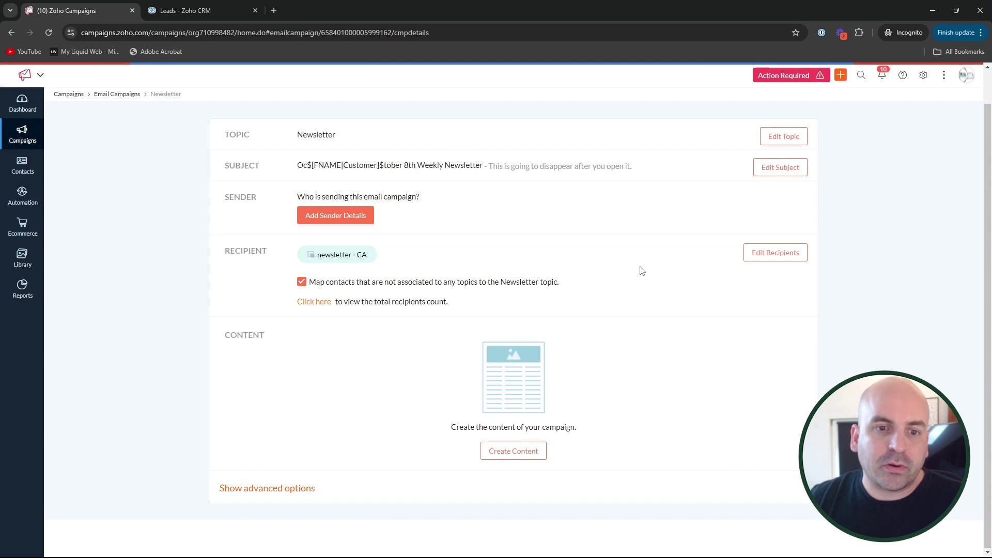
{"action": "left_click", "coordinate": [315, 302]}
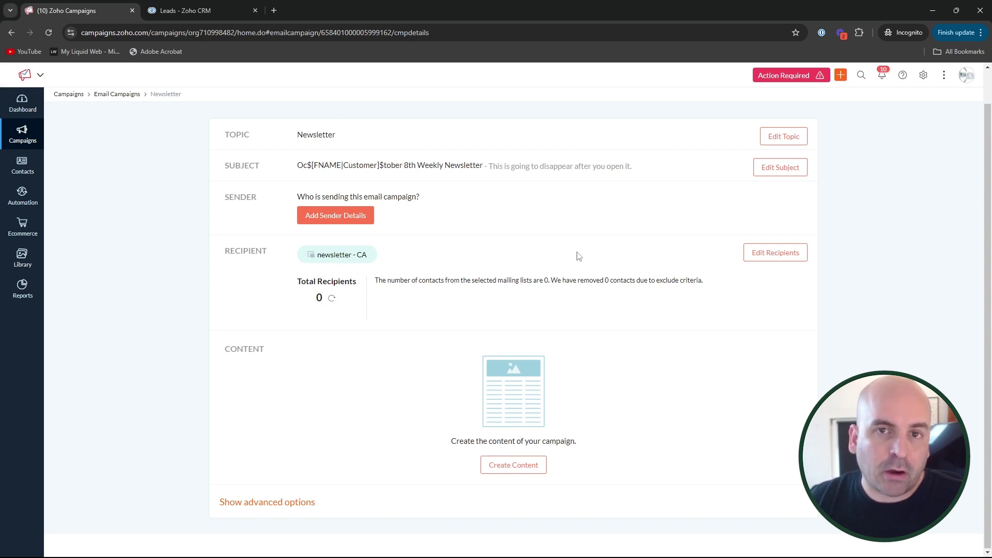
{"action": "left_click_drag", "start_coordinate": [217, 139], "coordinate": [366, 137]}
{"action": "left_click", "coordinate": [366, 139]}
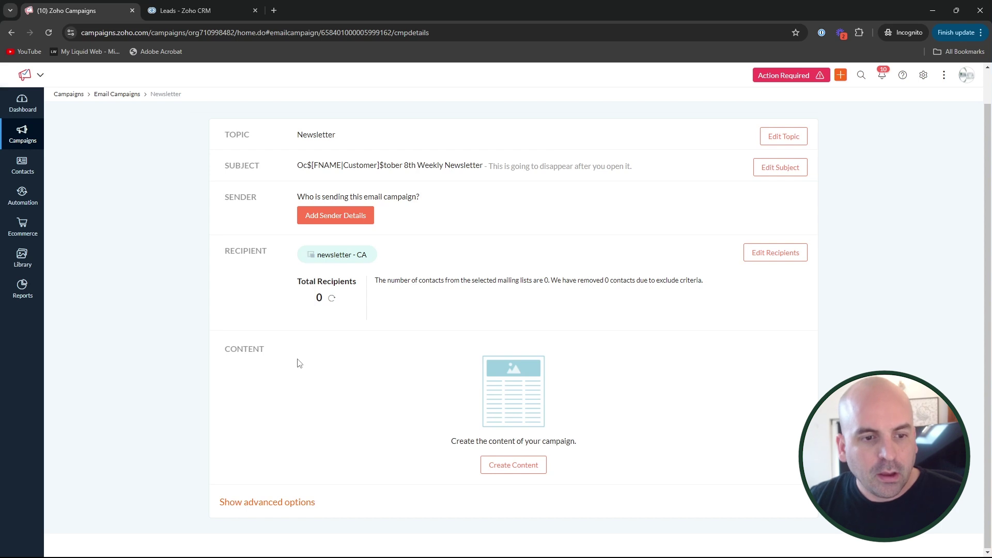
Start creating the campaign content, browse the Basic Templates, and return to the campaign details.
{"action": "left_click", "coordinate": [512, 466]}
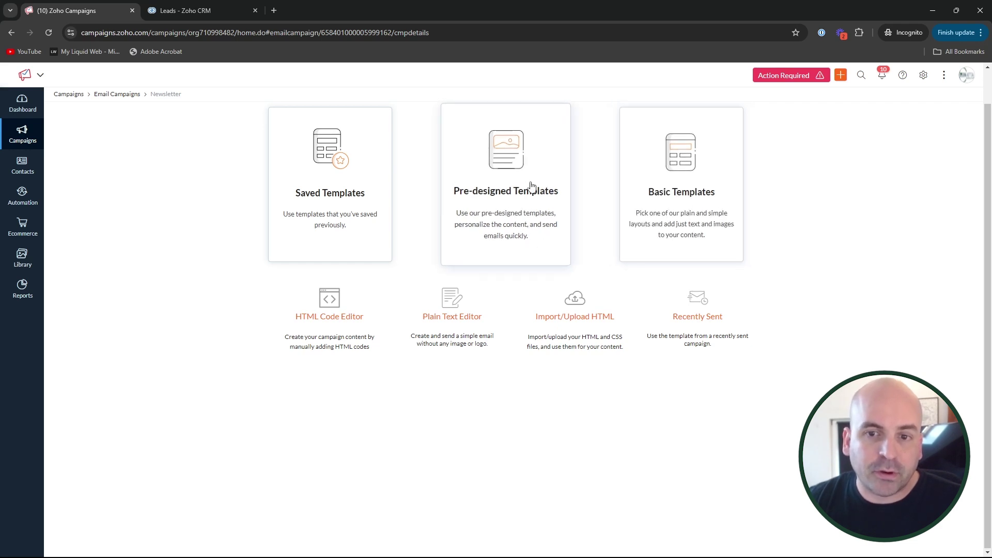
{"action": "left_click", "coordinate": [712, 192]}
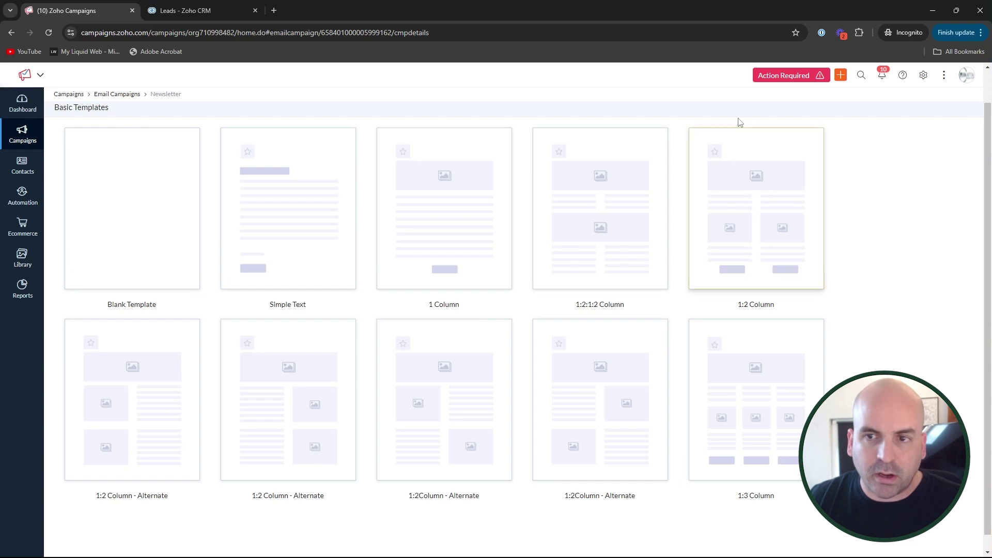
{"action": "scroll", "coordinate": [123, 123], "scroll_direction": "down", "scroll_amount": 1}
{"action": "scroll", "coordinate": [126, 136], "scroll_direction": "up", "scroll_amount": 1}
{"action": "scroll", "coordinate": [114, 133], "scroll_direction": "down", "scroll_amount": 1}
{"action": "scroll", "coordinate": [74, 107], "scroll_direction": "up", "scroll_amount": 1}
{"action": "left_click", "coordinate": [61, 114]}
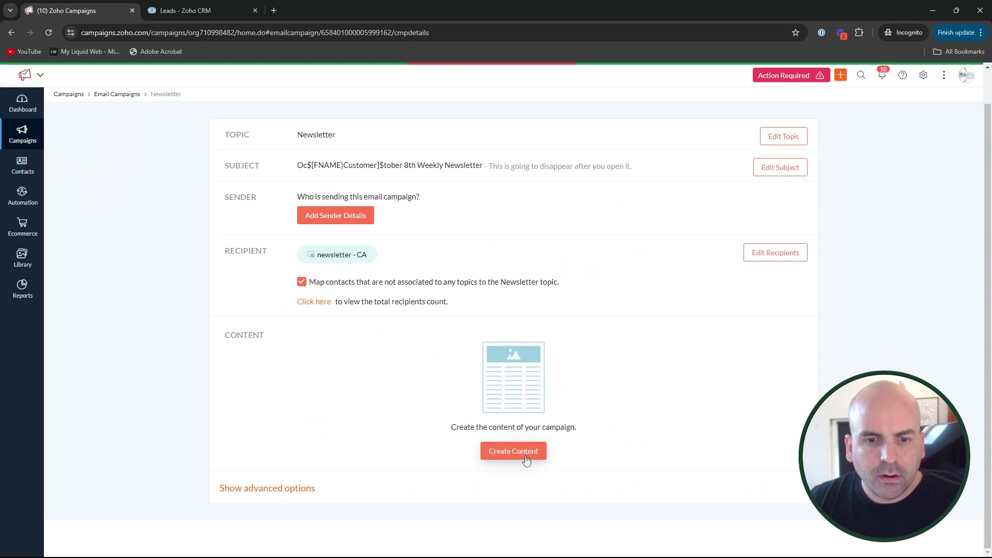
Create the campaign content from the Blank Template among the Basic Templates.
{"action": "left_click", "coordinate": [523, 455]}
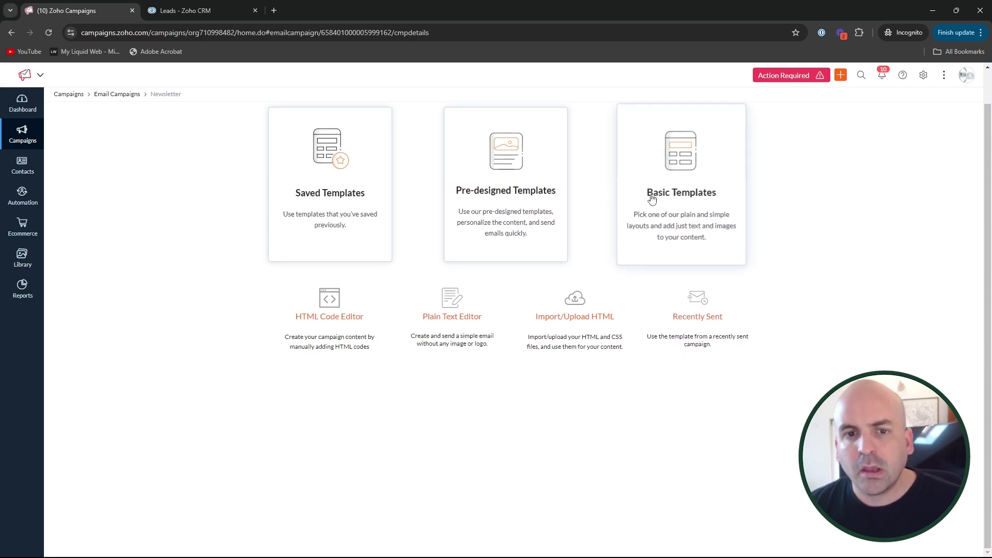
{"action": "left_click", "coordinate": [701, 207]}
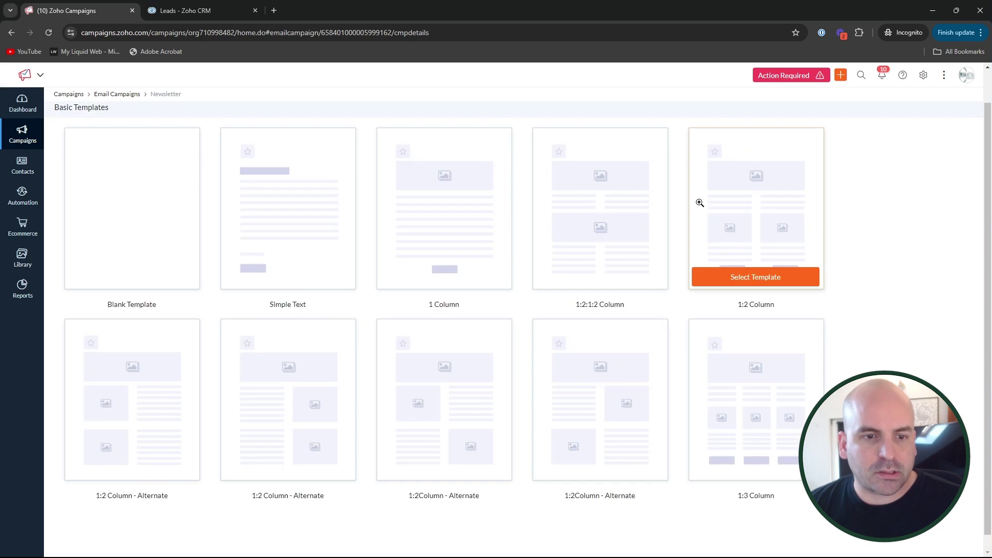
{"action": "left_click", "coordinate": [149, 279]}
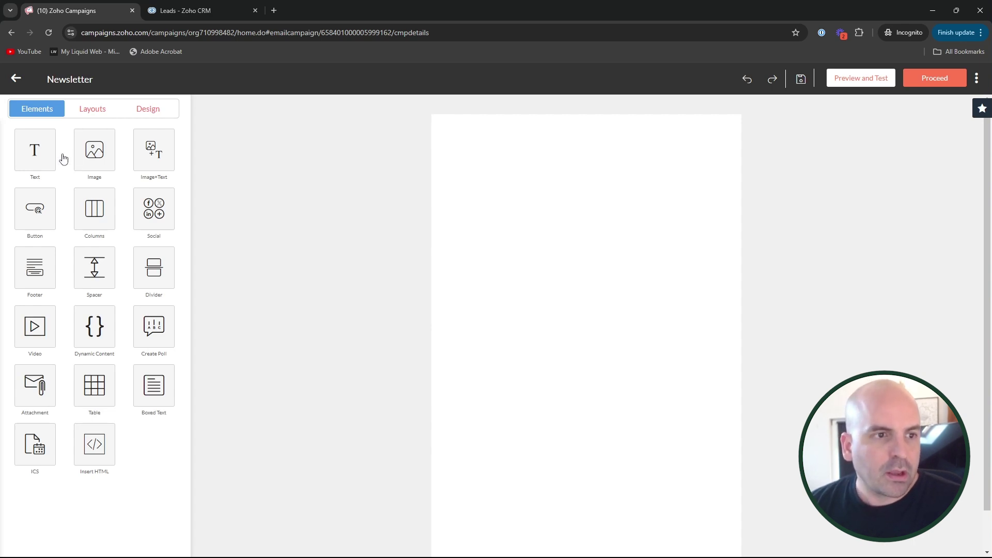
Add a paragraph text block to the blank email and a Heading 1 text block below it.
{"action": "left_click", "coordinate": [34, 152]}
{"action": "left_click_drag", "start_coordinate": [34, 150], "coordinate": [517, 134]}
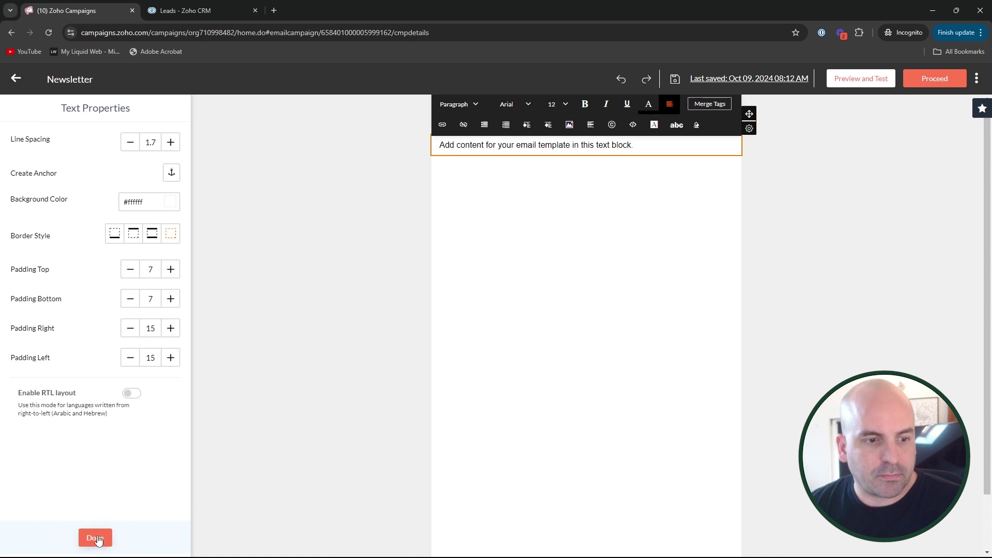
{"action": "left_click", "coordinate": [93, 536]}
{"action": "left_click", "coordinate": [33, 155]}
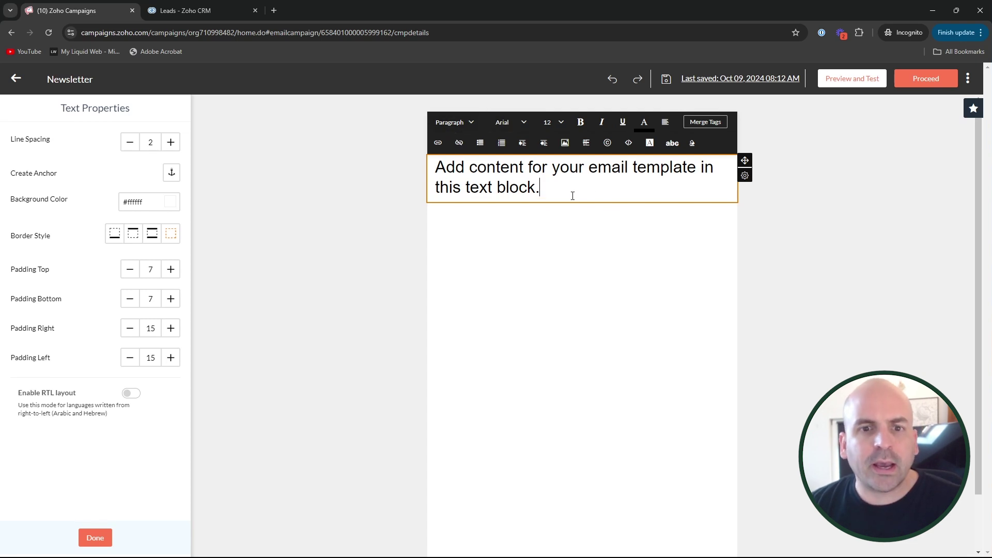
{"action": "left_click_drag", "start_coordinate": [582, 203], "coordinate": [452, 187]}
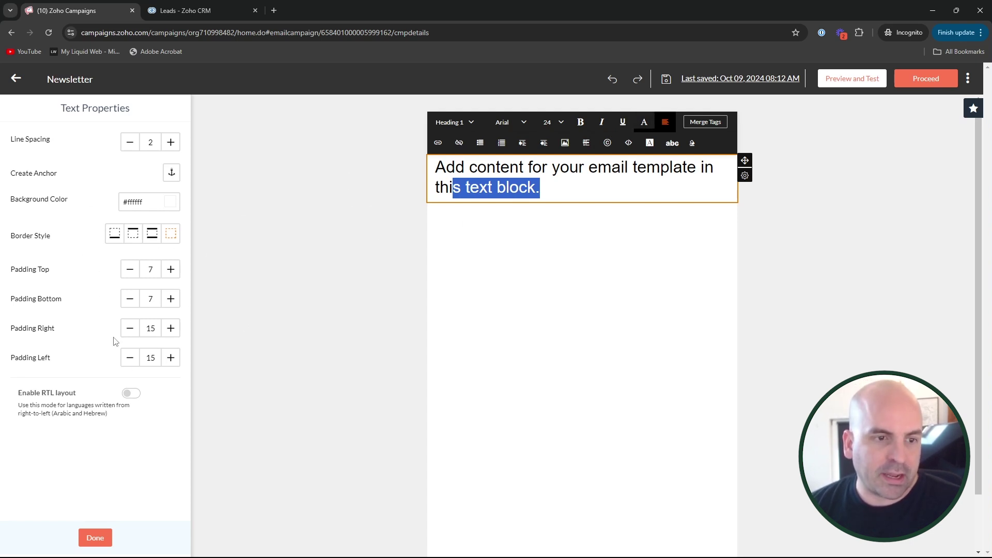
{"action": "left_click", "coordinate": [96, 538]}
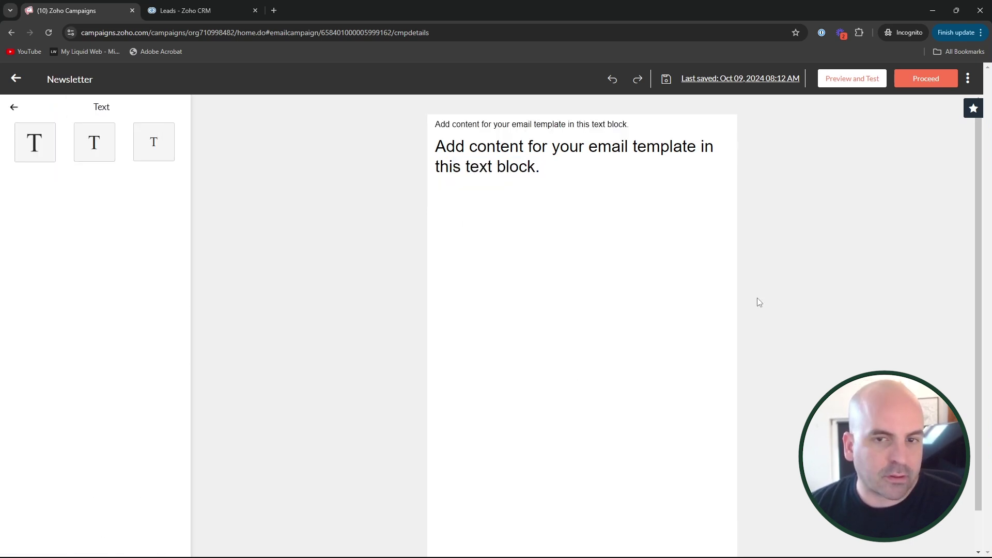
Add a three-column block with text, image and text below the heading block.
{"action": "left_click", "coordinate": [14, 107]}
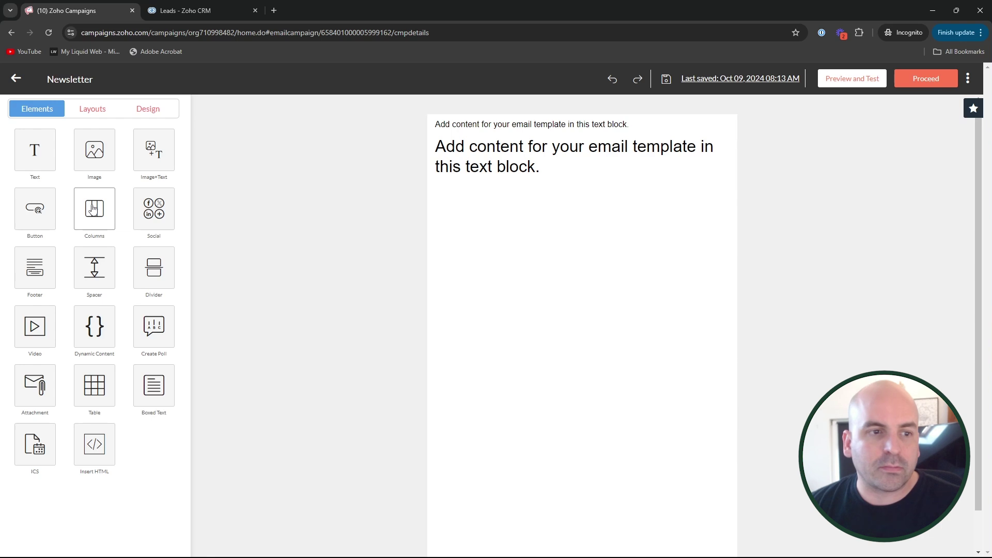
{"action": "double_click", "coordinate": [93, 208]}
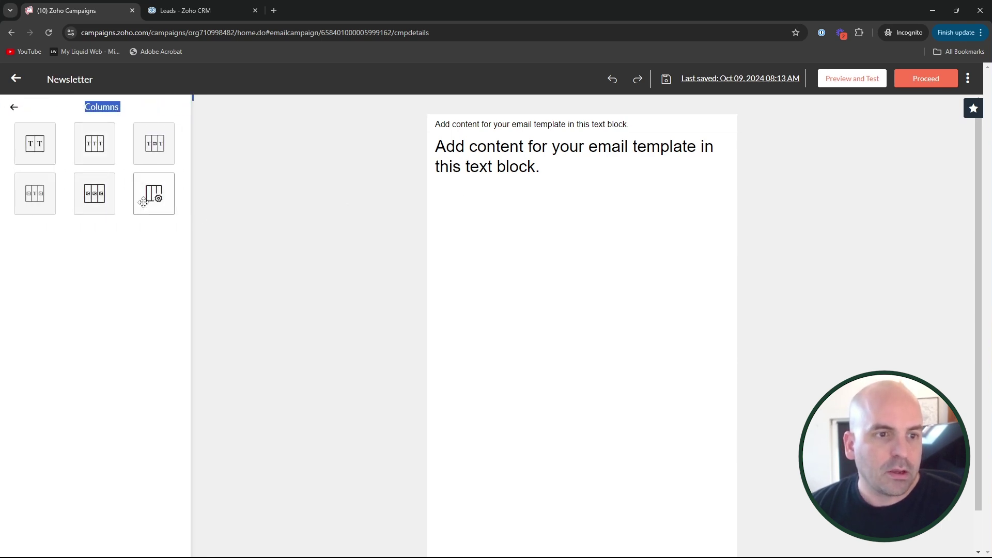
{"action": "double_click", "coordinate": [152, 147]}
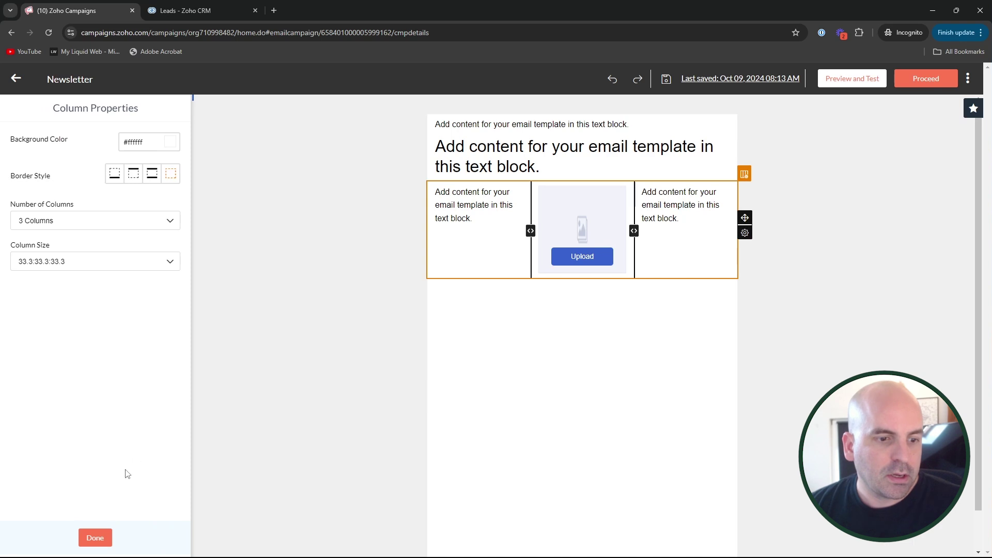
{"action": "left_click", "coordinate": [95, 537]}
Add a single image placeholder above the text in the first column of the three-column block.
{"action": "left_click", "coordinate": [13, 105]}
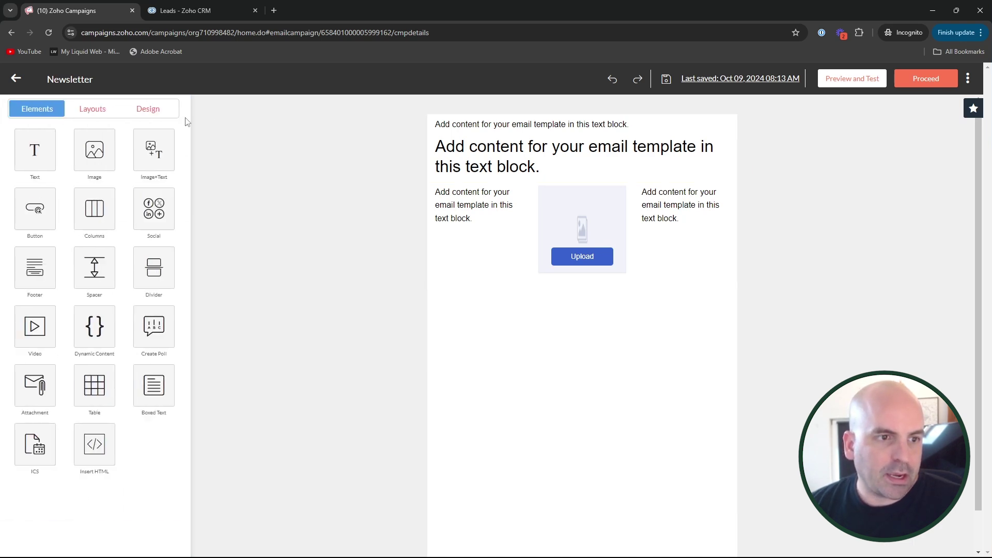
{"action": "left_click", "coordinate": [94, 150]}
{"action": "left_click_drag", "start_coordinate": [35, 144], "coordinate": [468, 205]}
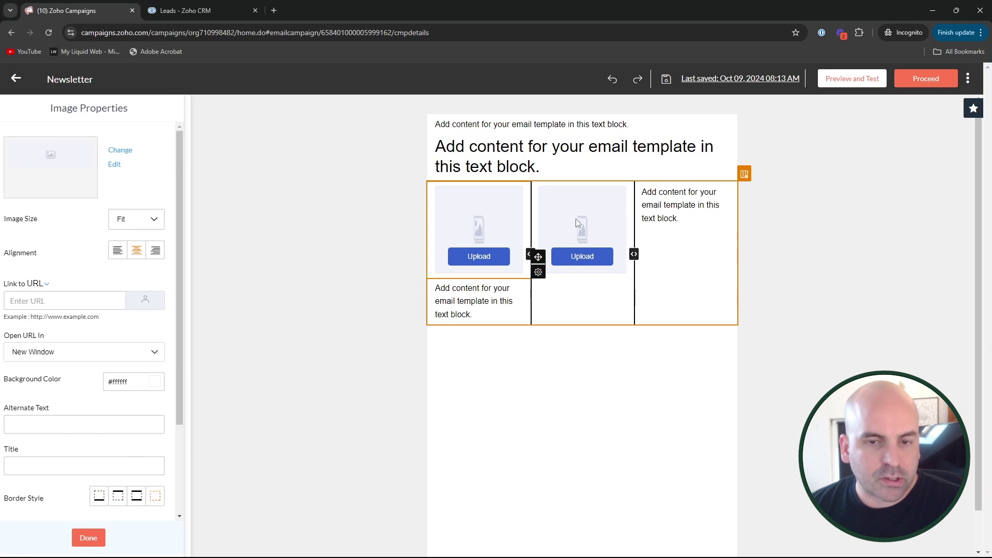
{"action": "left_click", "coordinate": [89, 537]}
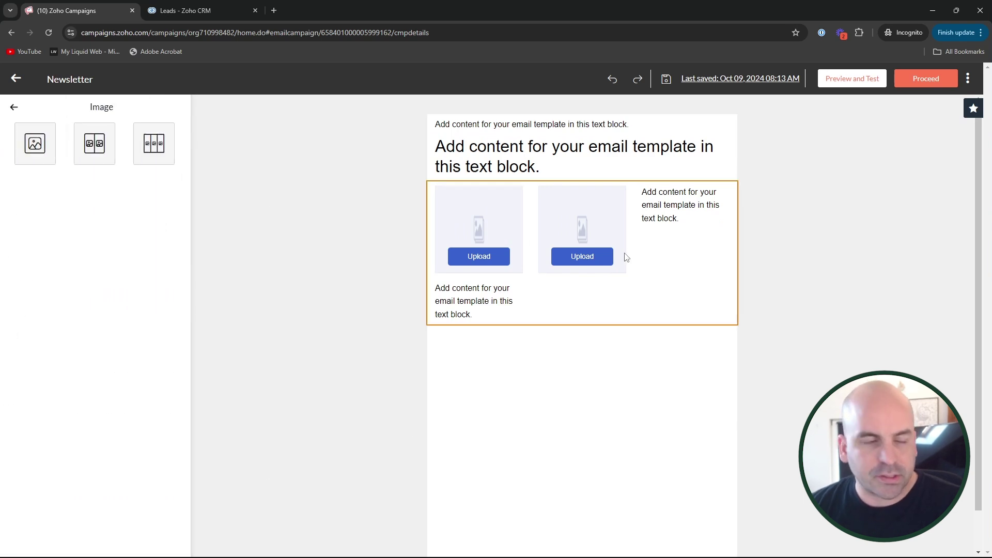
Open the three-column block's properties, view the available column size options, and close them.
{"action": "left_click", "coordinate": [724, 222]}
{"action": "left_click", "coordinate": [744, 174]}
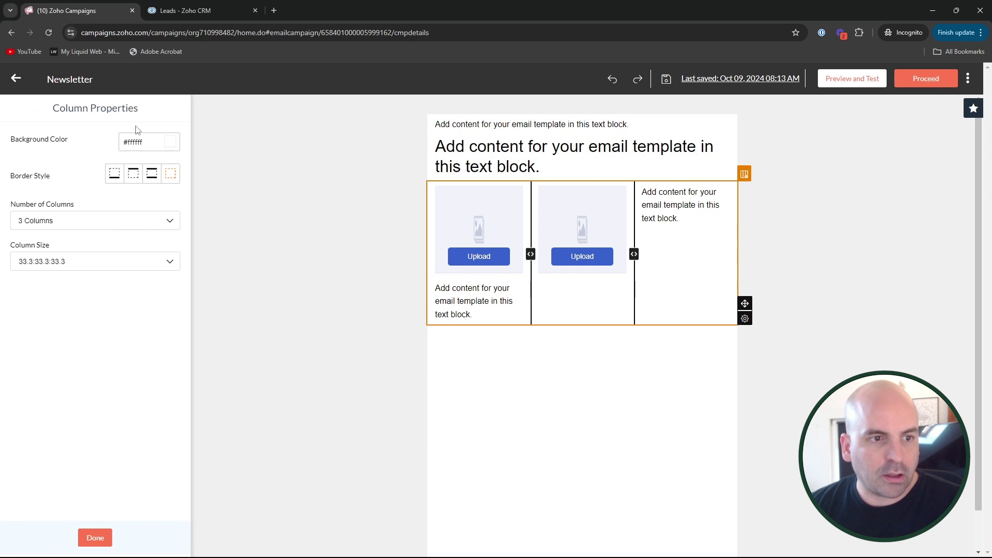
{"action": "left_click", "coordinate": [96, 262]}
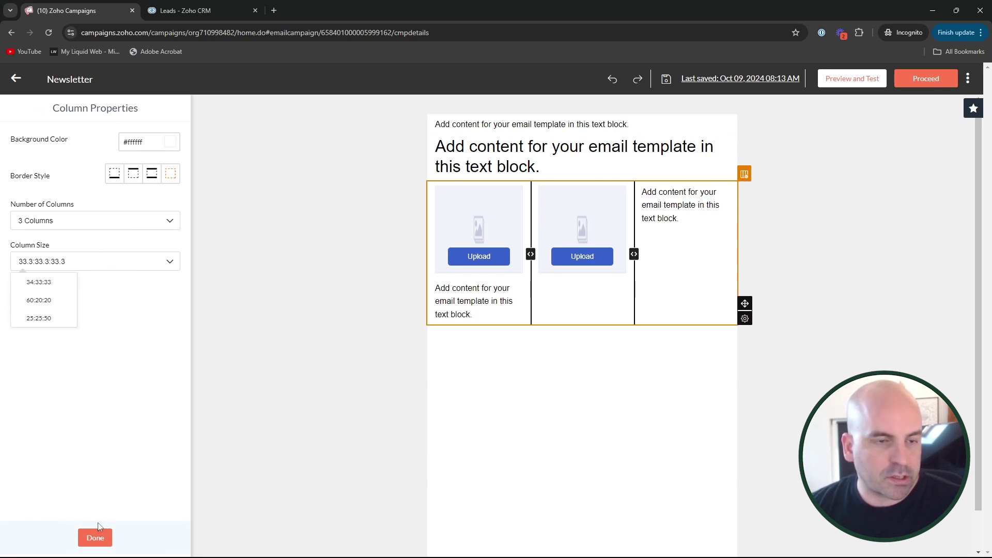
{"action": "left_click", "coordinate": [94, 537]}
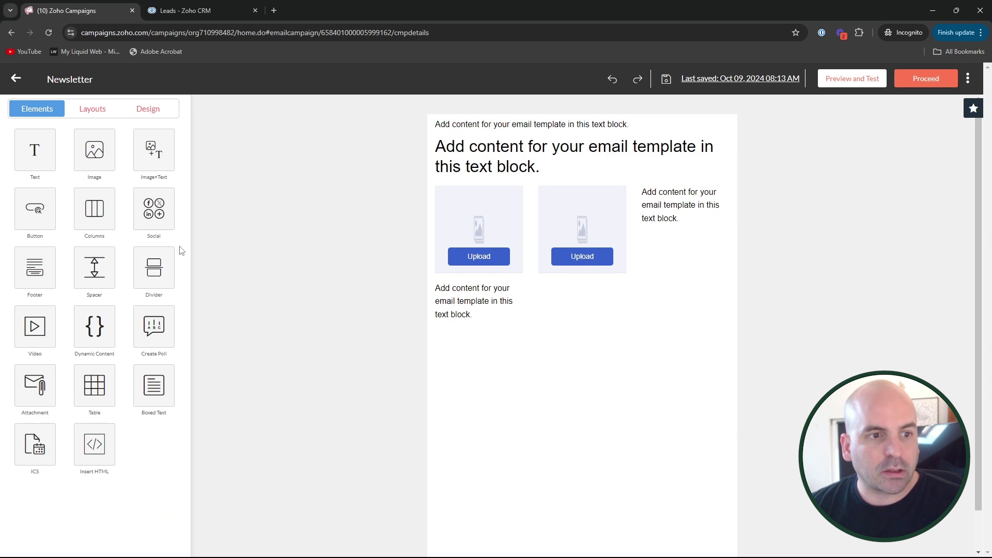
Add a footer block with unsubscribe and preference links below the three-column block.
{"action": "left_click", "coordinate": [157, 212]}
{"action": "left_click", "coordinate": [13, 109]}
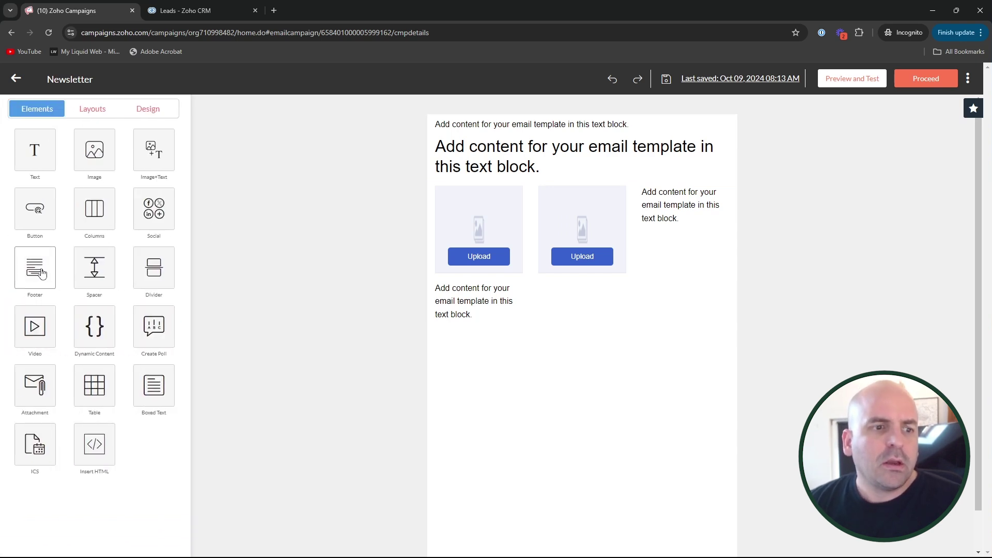
{"action": "left_click", "coordinate": [43, 273]}
{"action": "left_click_drag", "start_coordinate": [50, 166], "coordinate": [650, 368]}
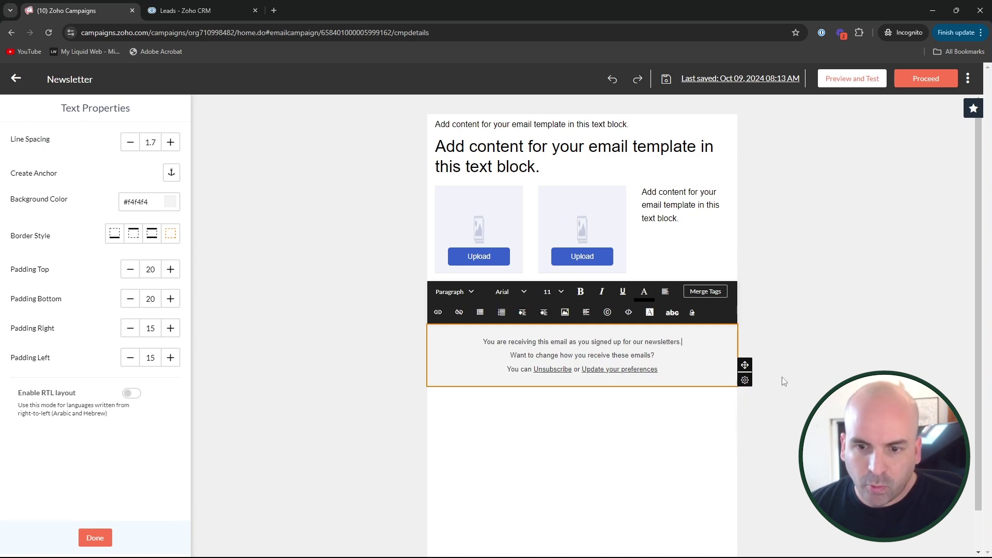
Save the footer block as a bookmark named Updated Footer.
{"action": "left_click", "coordinate": [749, 395]}
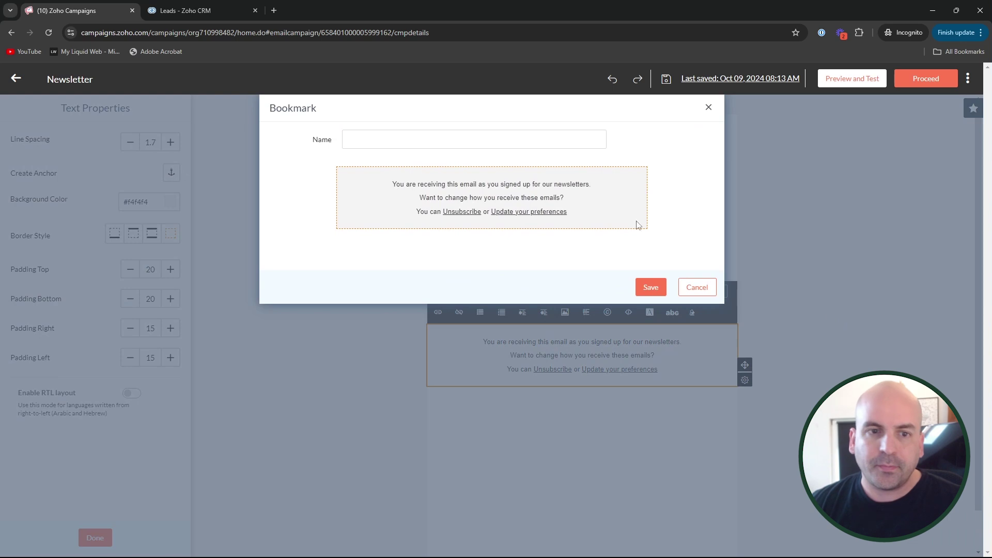
{"action": "left_click", "coordinate": [396, 141]}
{"action": "type", "text": "Fo"}
{"action": "key", "text": "BackSpace"}
{"action": "key", "text": "BackSpace"}
{"action": "type", "text": "Updated Footer"}
{"action": "left_click", "coordinate": [651, 287]}
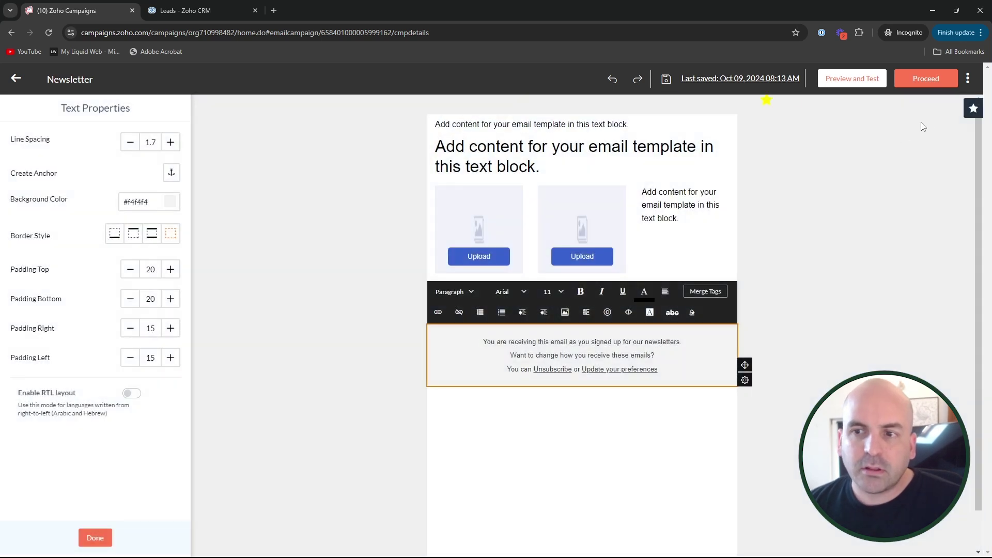
Show the saved bookmarks and insert the Updated Footer bookmark next to the existing footer.
{"action": "left_click", "coordinate": [974, 108]}
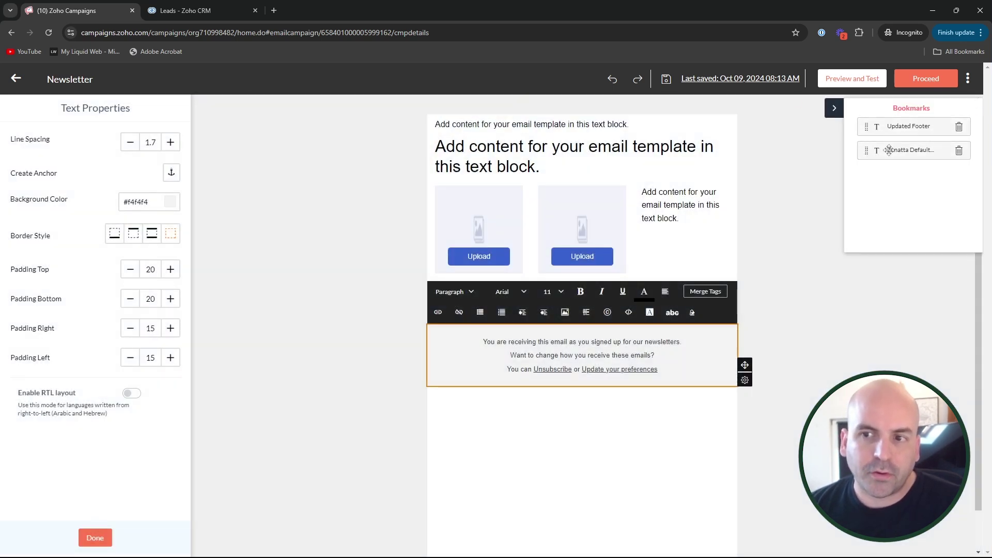
{"action": "left_click", "coordinate": [811, 402]}
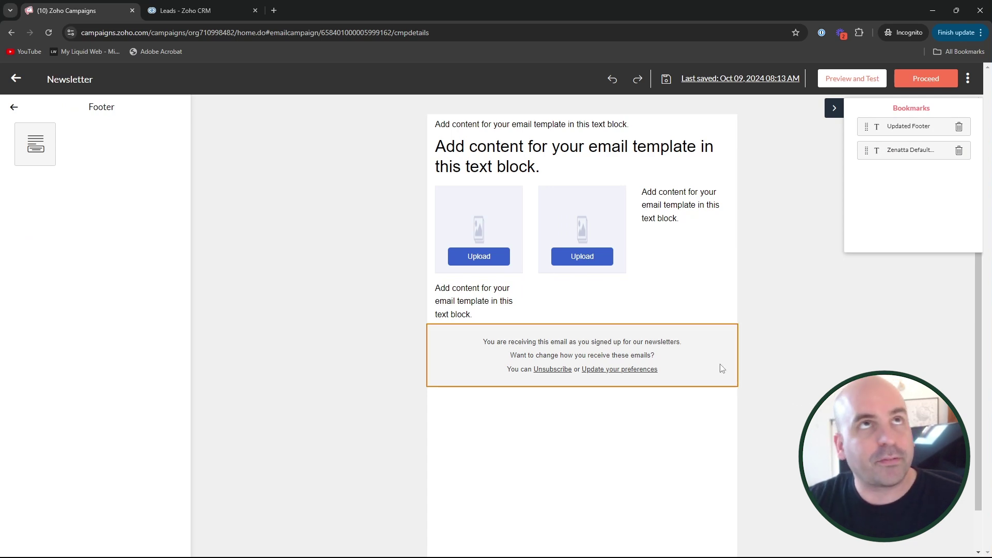
{"action": "left_click_drag", "start_coordinate": [927, 128], "coordinate": [644, 315]}
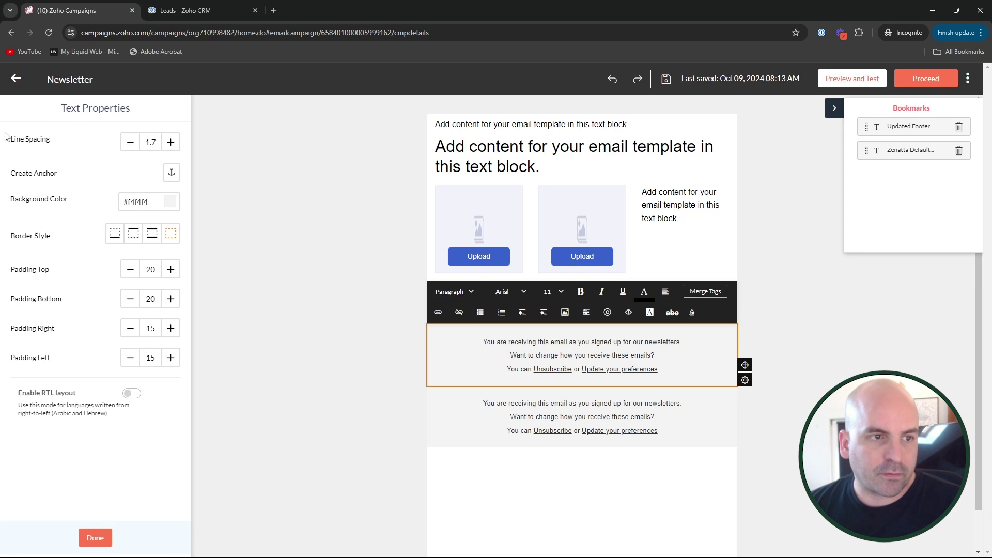
{"action": "left_click", "coordinate": [95, 545]}
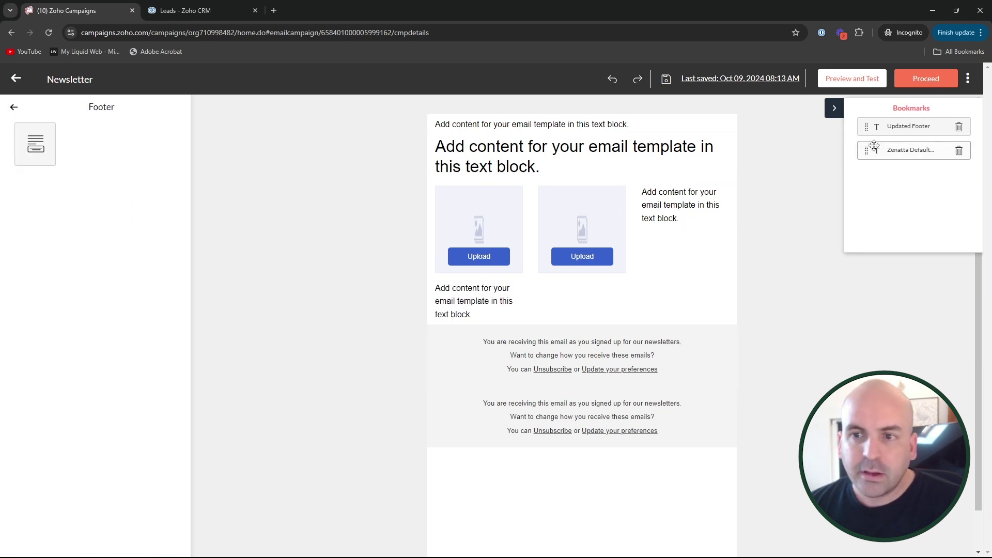
Try to add a divider above the footer blocks.
{"action": "left_click", "coordinate": [13, 107]}
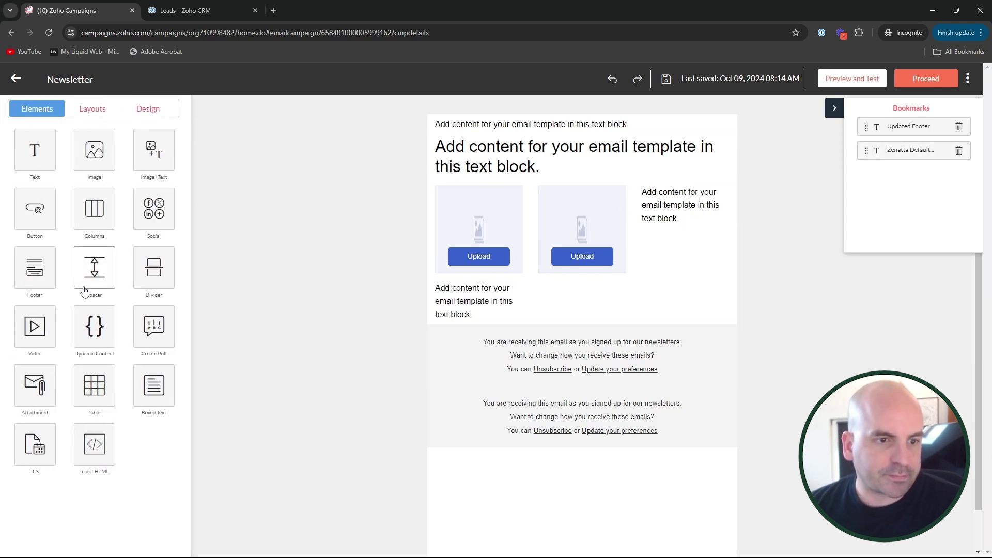
{"action": "left_click_drag", "start_coordinate": [156, 276], "coordinate": [545, 340]}
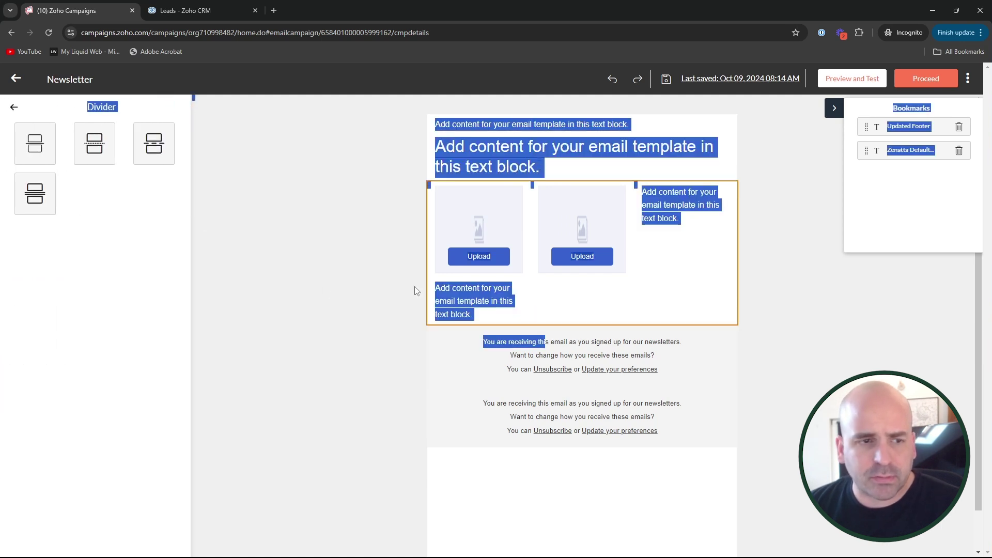
{"action": "left_click", "coordinate": [11, 107]}
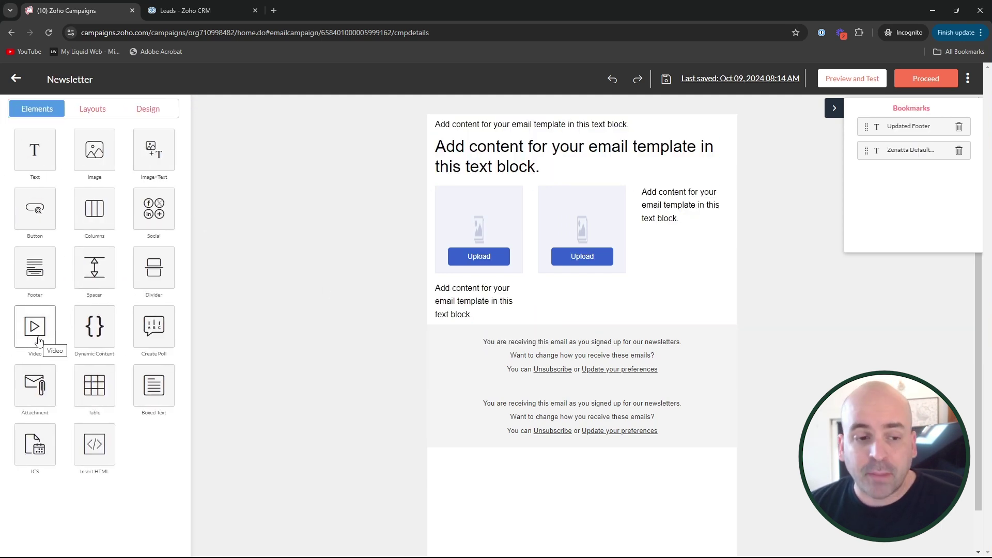
Insert a dynamic content text block below the footers, using ACCOUNT_OWNER as its condition field.
{"action": "left_click", "coordinate": [96, 333]}
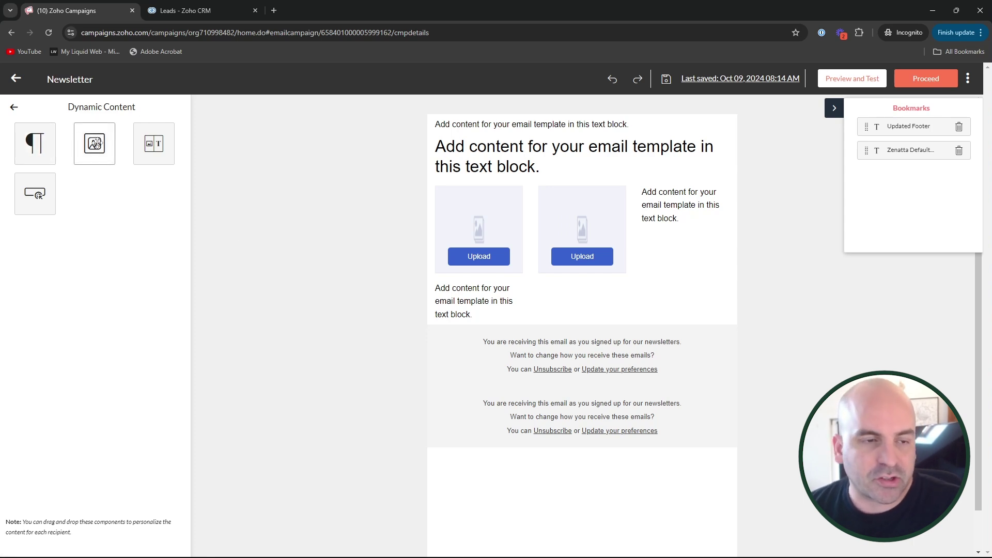
{"action": "left_click_drag", "start_coordinate": [41, 150], "coordinate": [584, 212]}
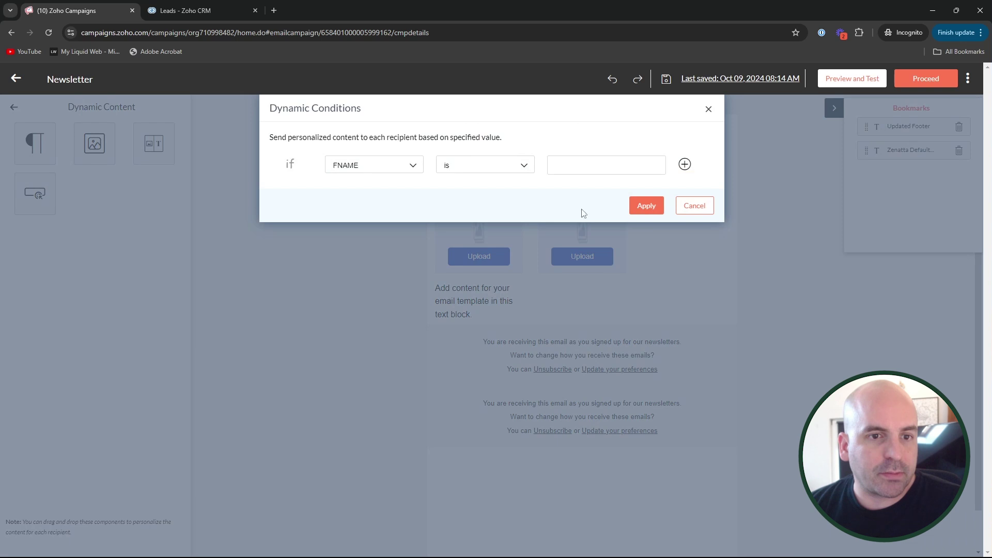
{"action": "left_click", "coordinate": [410, 166]}
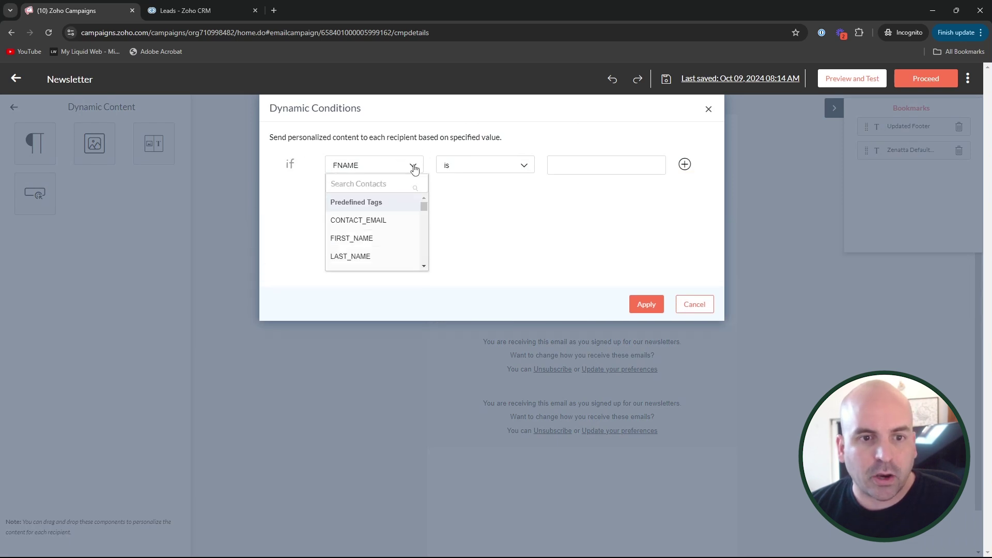
{"action": "left_click", "coordinate": [373, 185]}
{"action": "type", "text": "owne"}
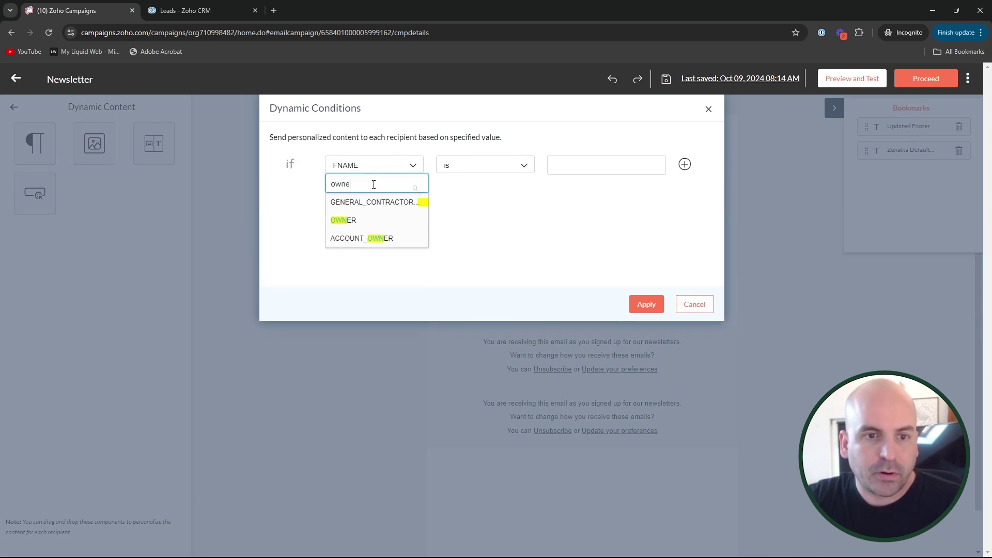
{"action": "type", "text": "r"}
{"action": "left_click", "coordinate": [356, 238]}
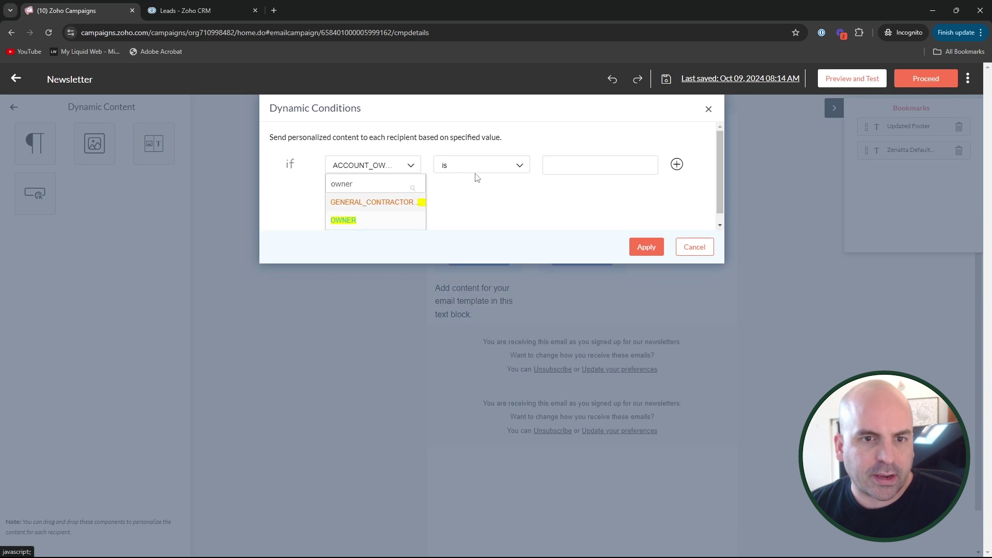
Set the condition value to the account owner's first name, apply it and finish the dynamic text block.
{"action": "left_click", "coordinate": [605, 164]}
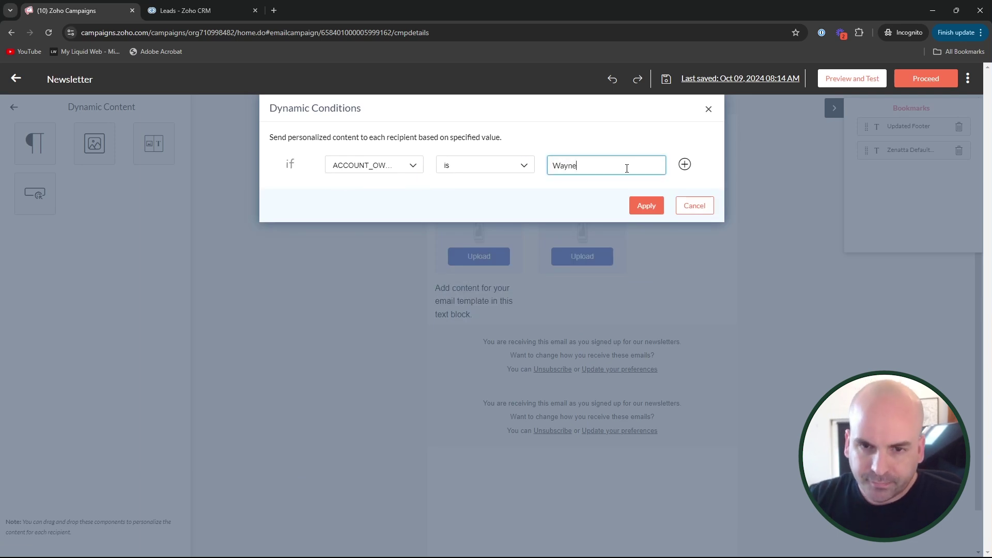
{"action": "left_click", "coordinate": [646, 206]}
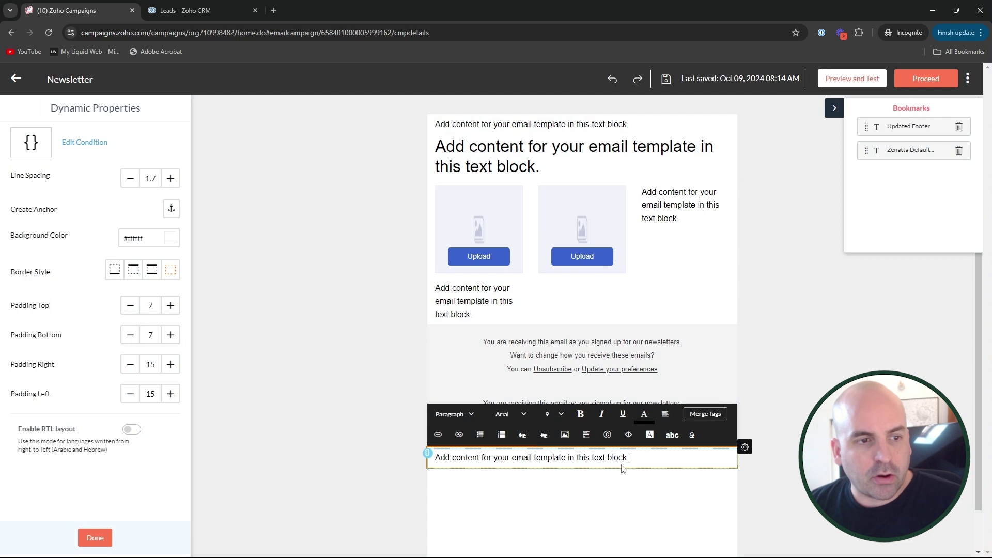
{"action": "left_click_drag", "start_coordinate": [660, 461], "coordinate": [521, 416]}
{"action": "left_click", "coordinate": [665, 459]}
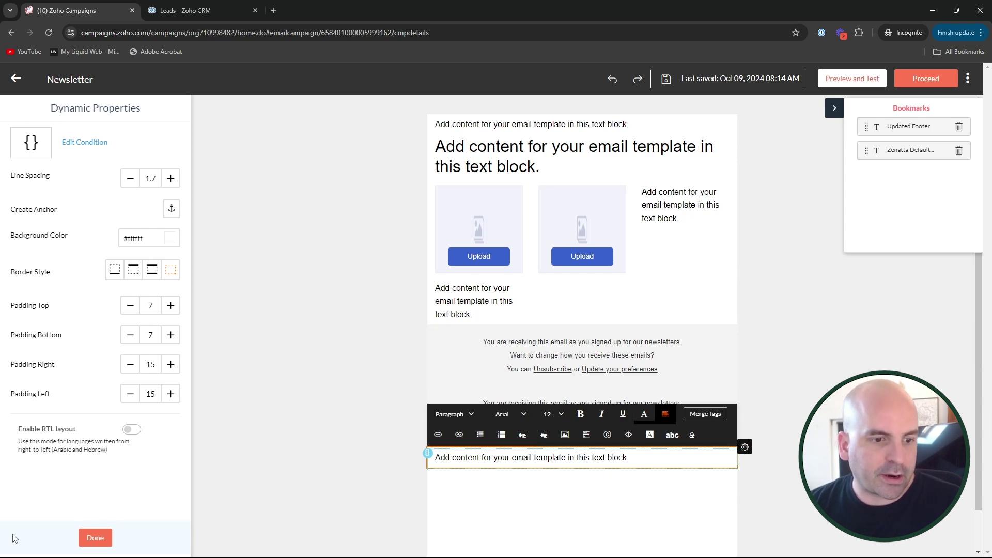
{"action": "left_click", "coordinate": [95, 538]}
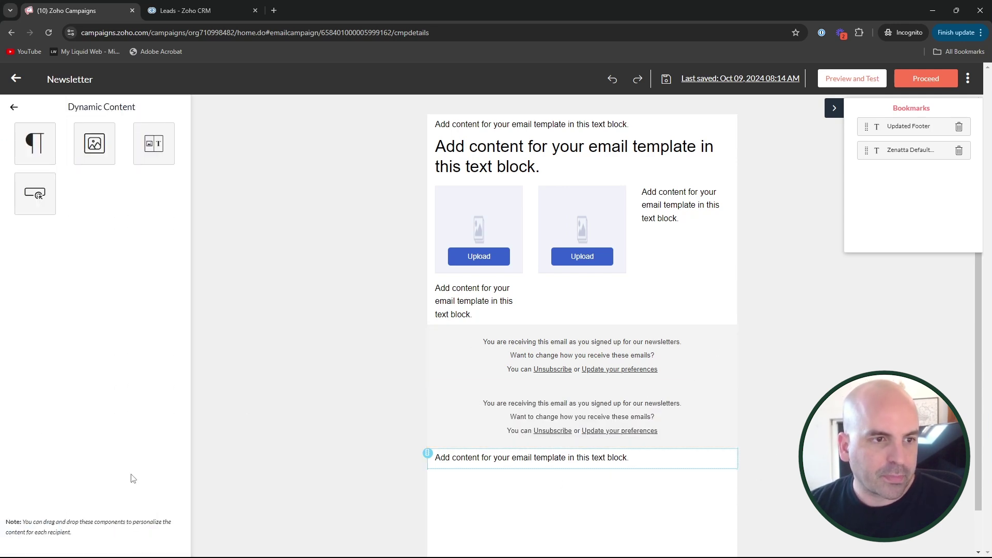
Add a boxed text block beneath the dynamic text block, keeping its default properties.
{"action": "left_click", "coordinate": [14, 106]}
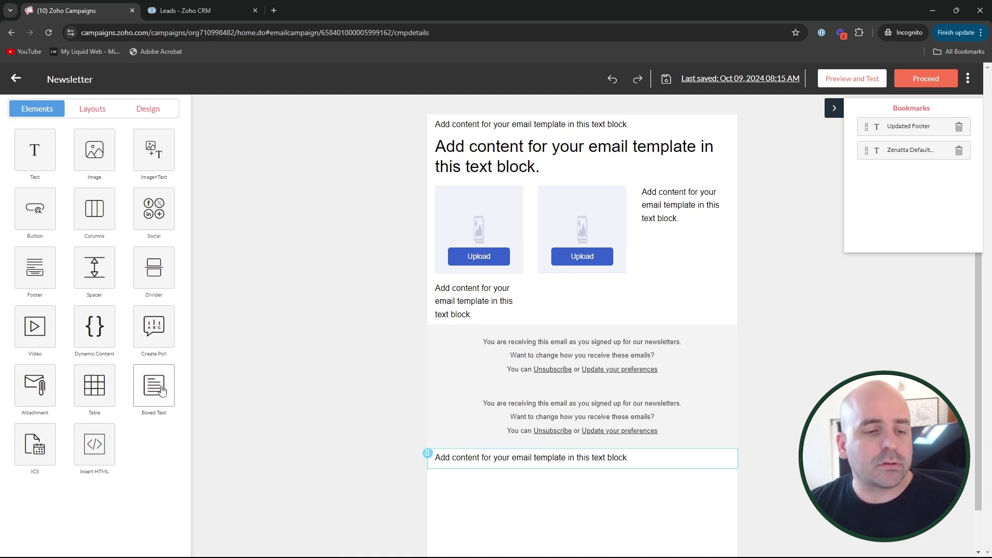
{"action": "left_click_drag", "start_coordinate": [157, 395], "coordinate": [630, 517]}
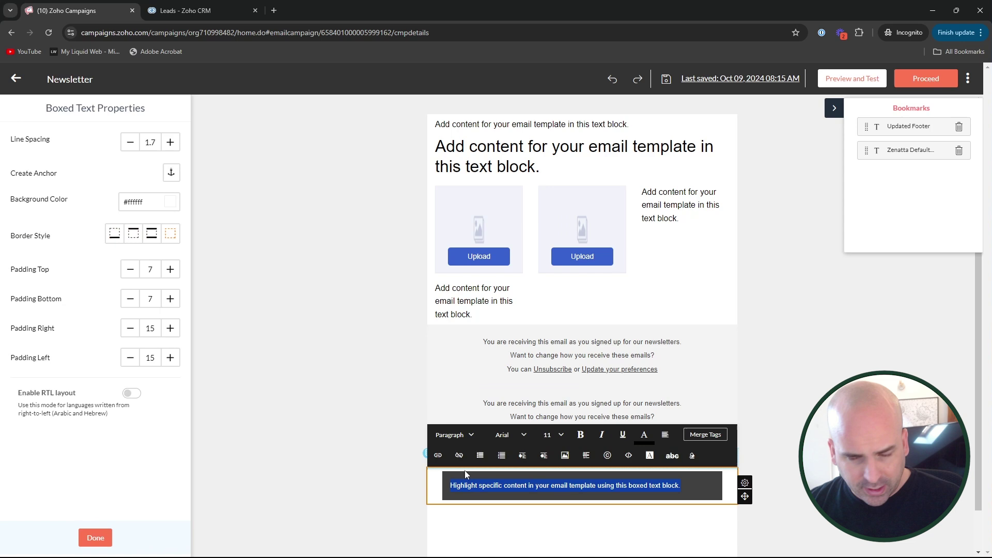
{"action": "left_click", "coordinate": [102, 536]}
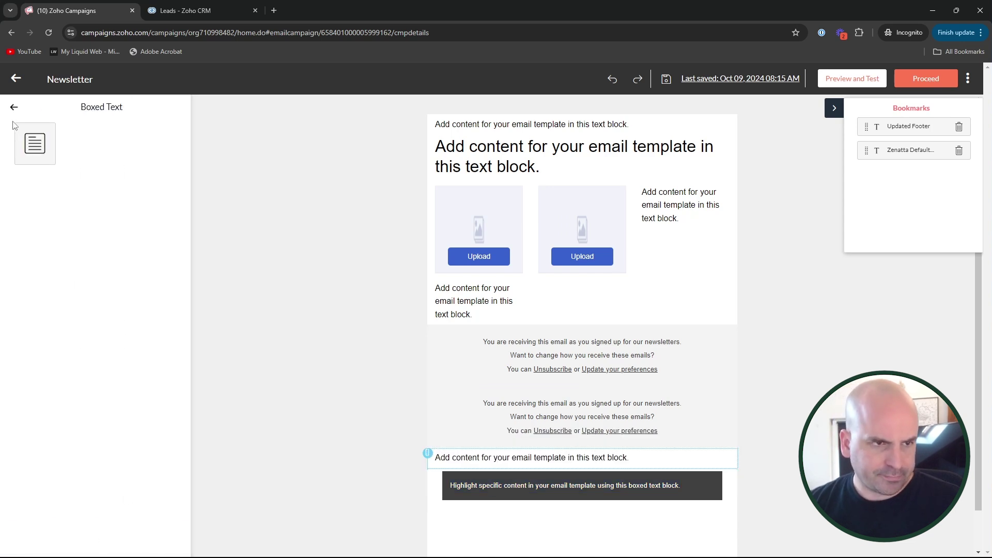
Look at the ICS element options and the Insert HTML element without keeping a new block.
{"action": "left_click", "coordinate": [14, 107]}
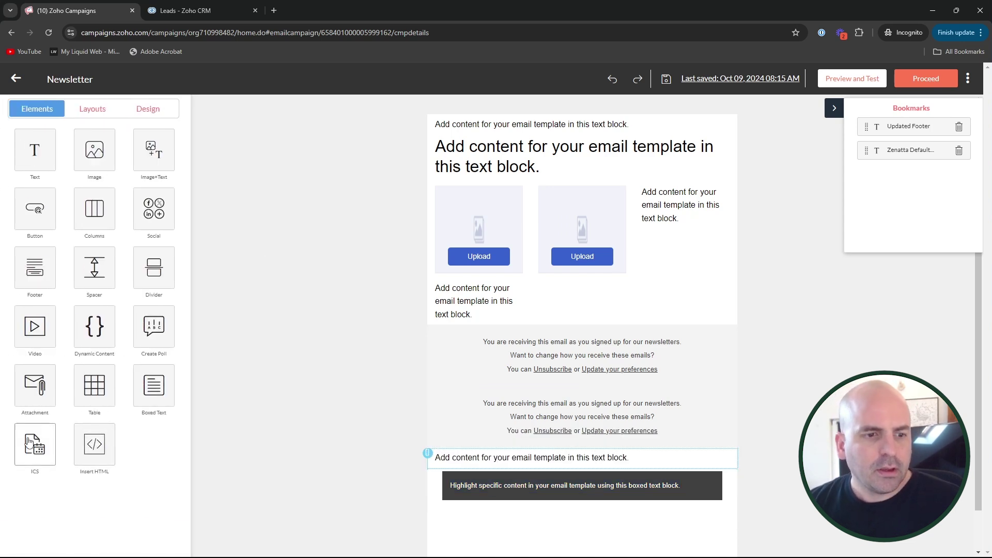
{"action": "left_click", "coordinate": [29, 434]}
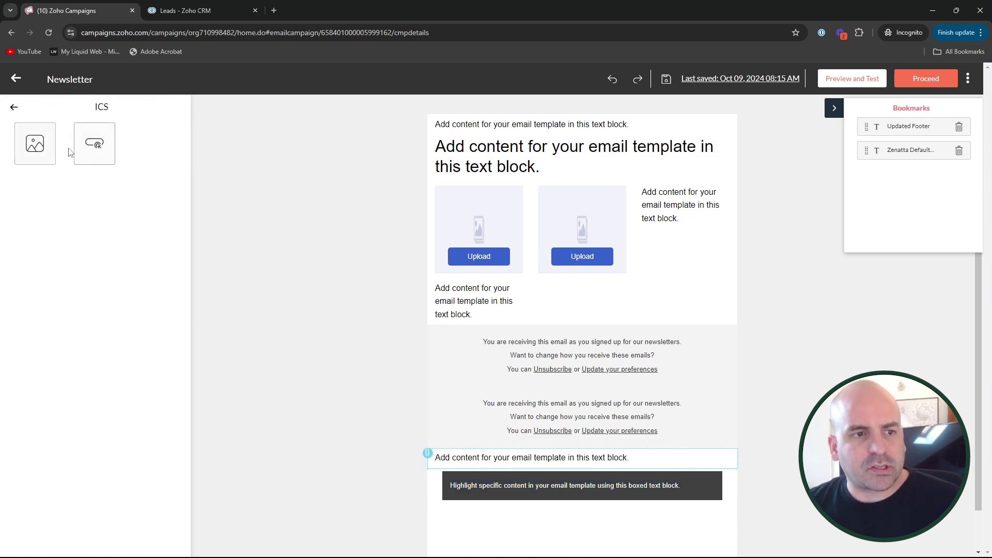
{"action": "left_click", "coordinate": [14, 107]}
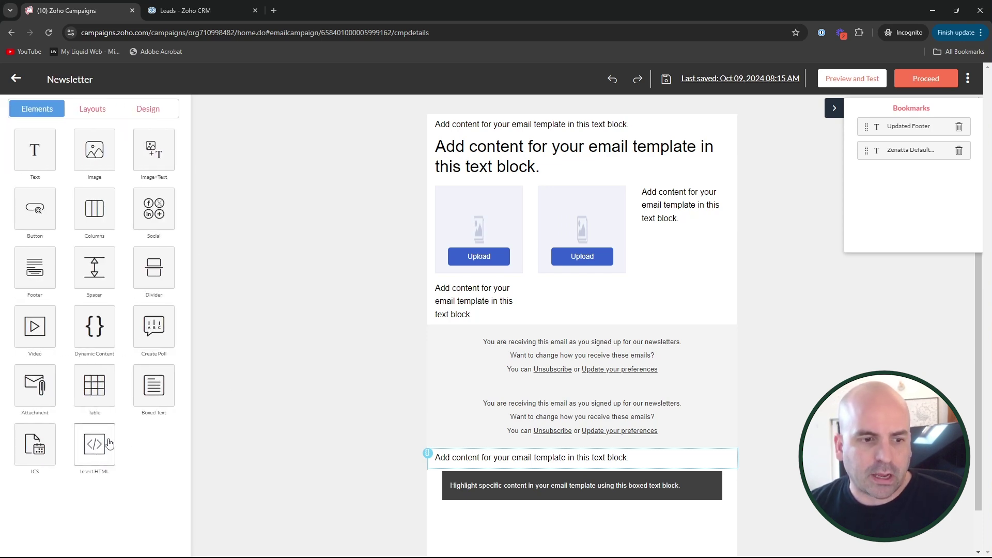
{"action": "left_click", "coordinate": [103, 449]}
{"action": "left_click", "coordinate": [42, 143]}
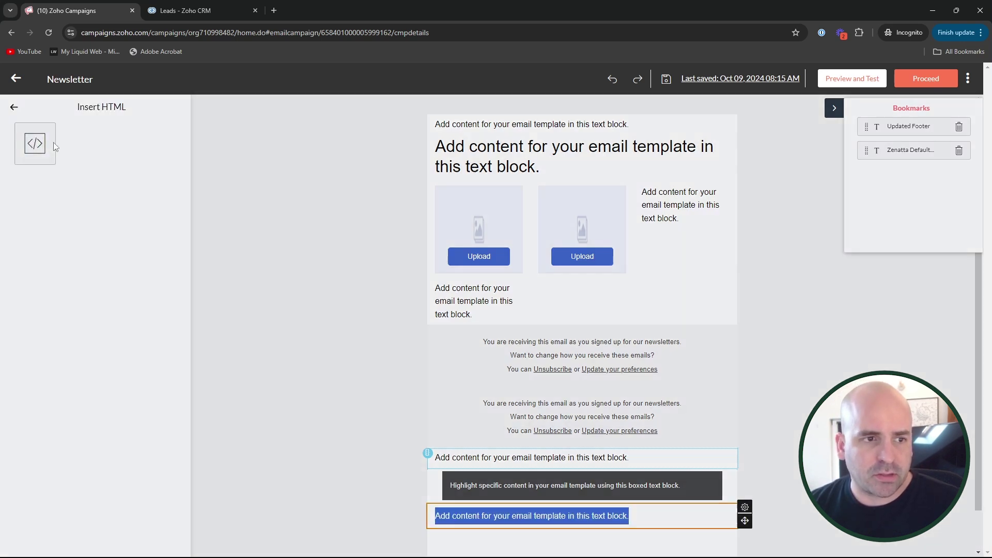
{"action": "left_click", "coordinate": [629, 299]}
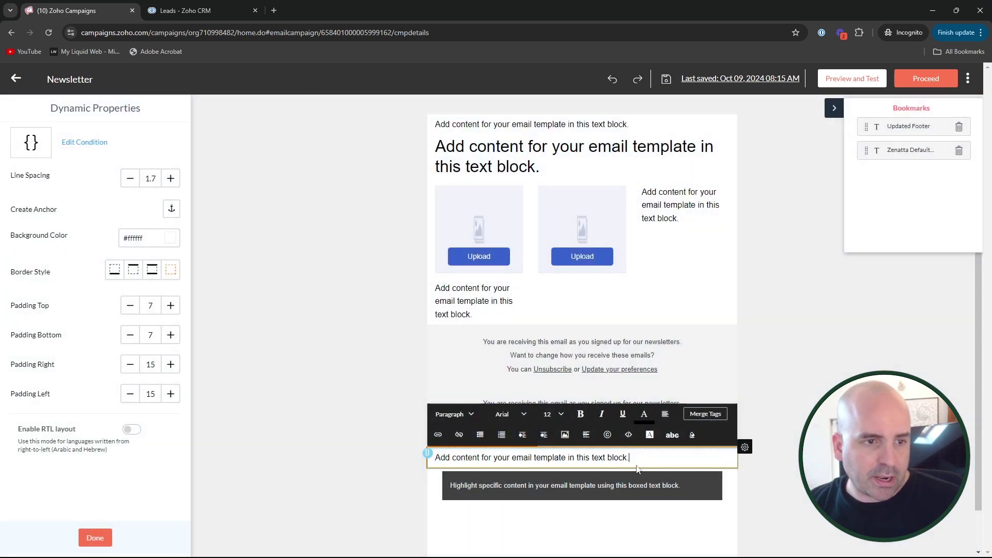
{"action": "left_click", "coordinate": [96, 536]}
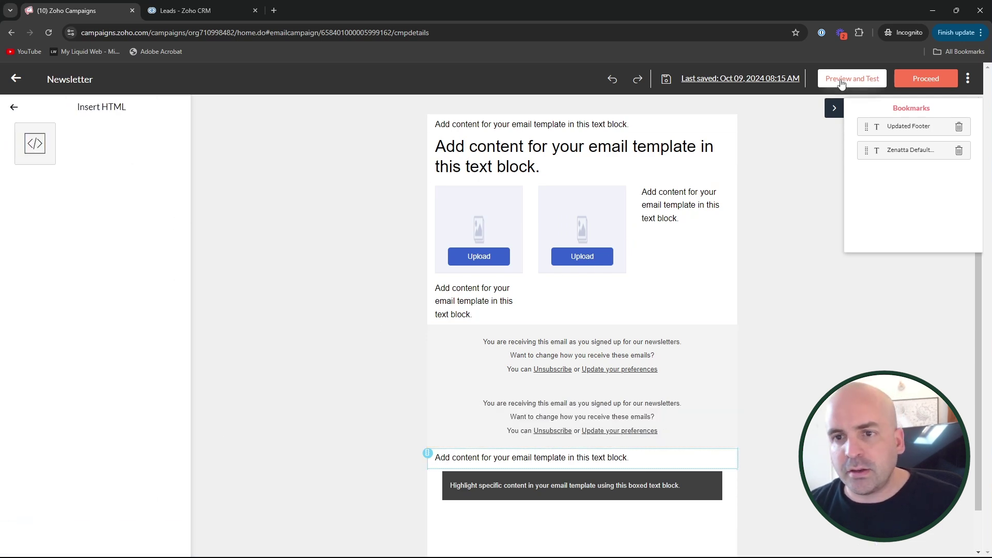
Proceed to the campaign details, check the content warnings and reopen the email content for editing.
{"action": "left_click", "coordinate": [935, 82]}
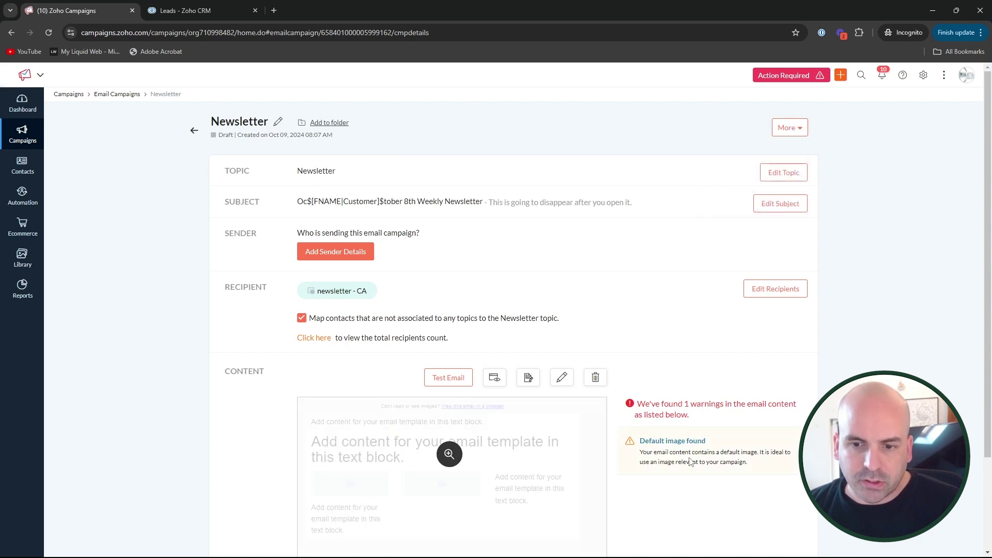
{"action": "scroll", "coordinate": [691, 459], "scroll_direction": "down", "scroll_amount": 2}
{"action": "left_click", "coordinate": [567, 282]}
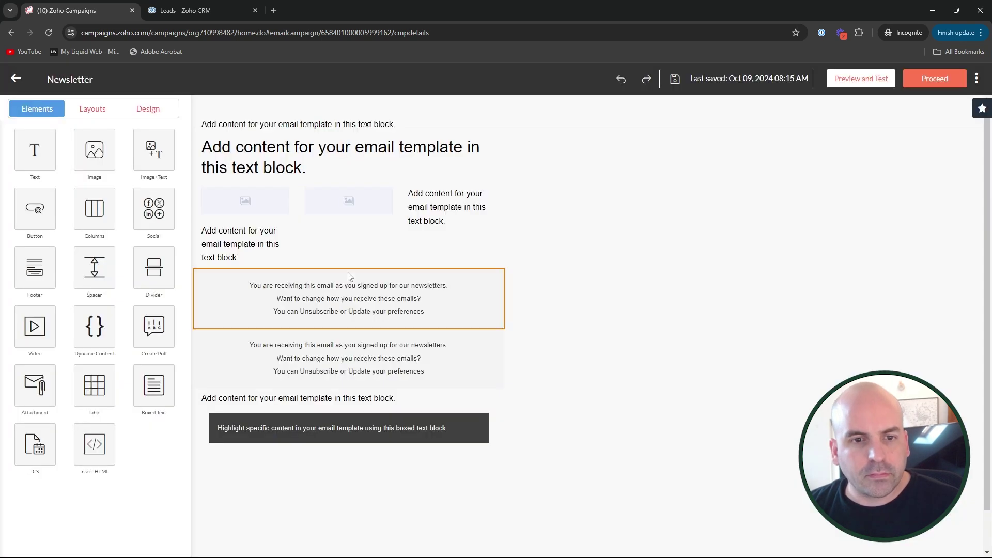
Delete the three-column block with the placeholder images and proceed to the campaign details.
{"action": "left_click", "coordinate": [715, 204]}
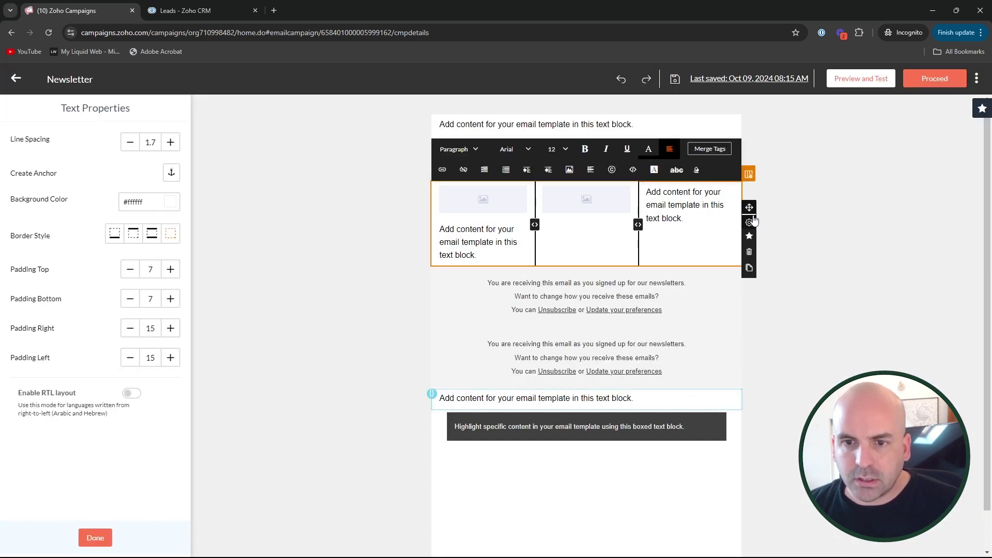
{"action": "left_click", "coordinate": [750, 175]}
{"action": "mouse_move", "coordinate": [750, 262]}
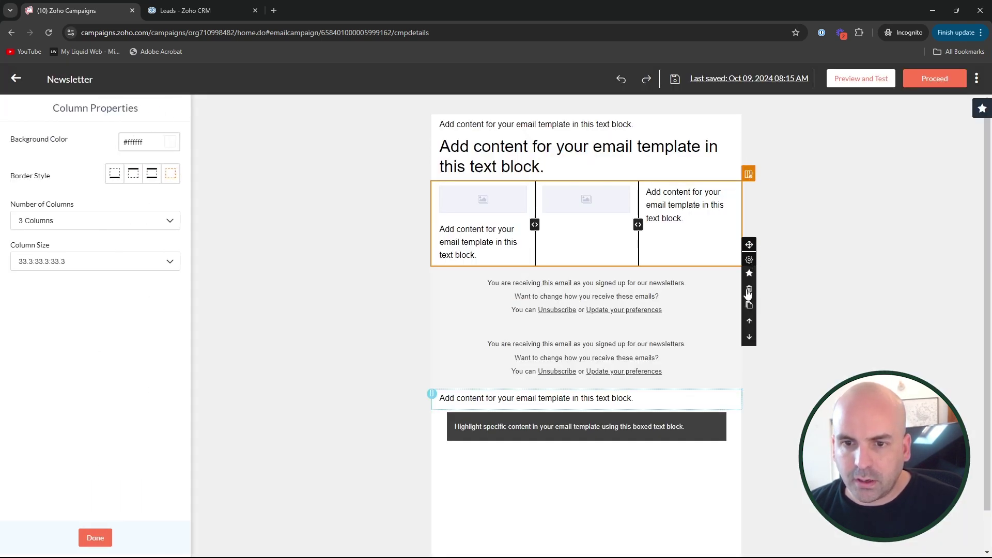
{"action": "left_click", "coordinate": [750, 290]}
{"action": "left_click", "coordinate": [601, 267]}
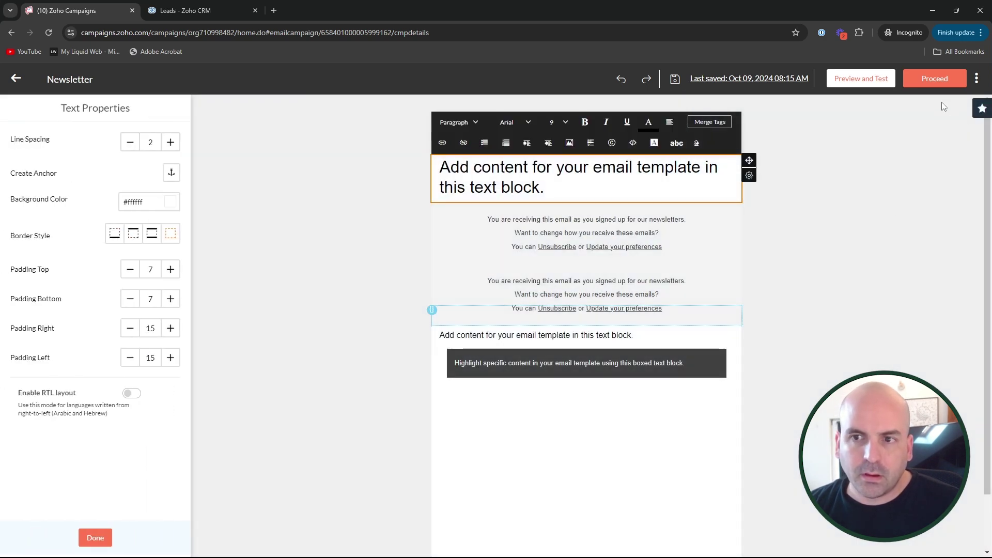
{"action": "left_click", "coordinate": [933, 80]}
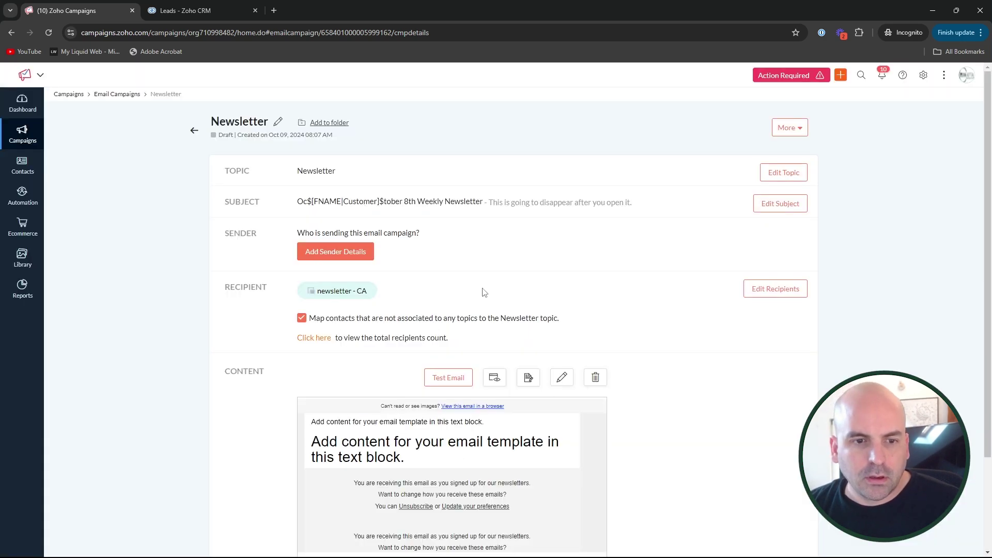
Examine the sender details form and the available sender email addresses.
{"action": "left_click", "coordinate": [311, 255]}
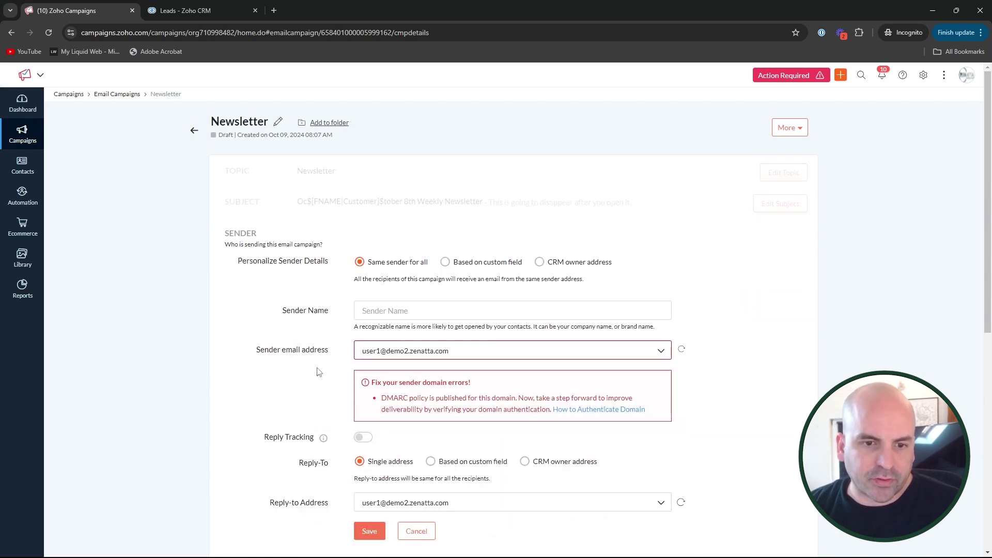
{"action": "left_click", "coordinate": [448, 355]}
{"action": "left_click", "coordinate": [396, 181]}
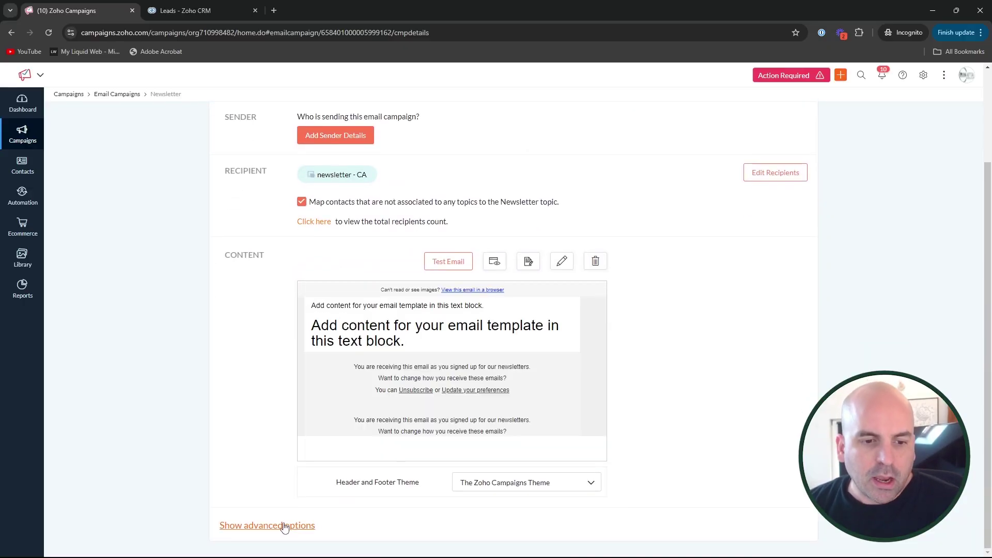
Show the campaign's advanced options and try to enable tracking URLs using Google Analytics.
{"action": "left_click", "coordinate": [284, 526]}
{"action": "scroll", "coordinate": [715, 372], "scroll_direction": "down", "scroll_amount": 7}
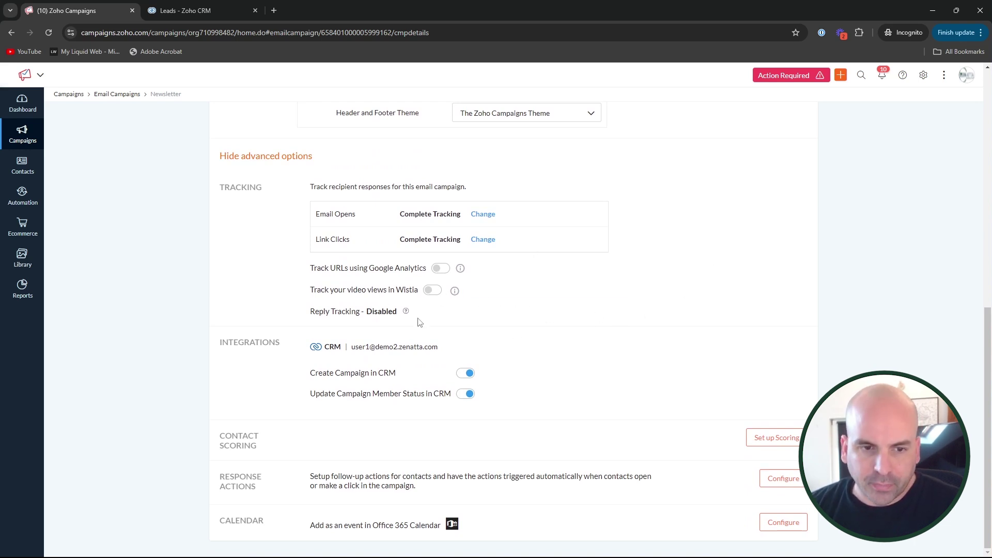
{"action": "left_click", "coordinate": [438, 268]}
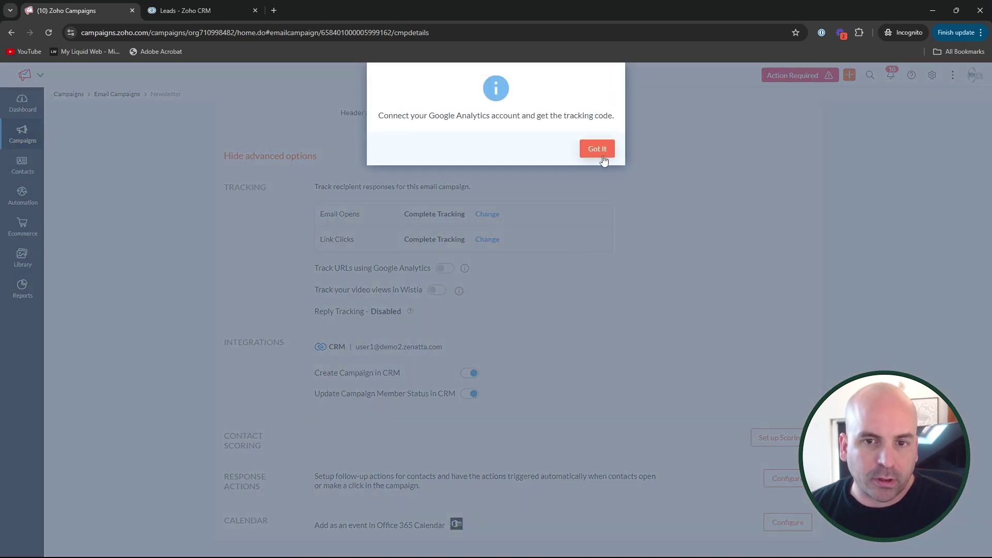
{"action": "left_click", "coordinate": [599, 152]}
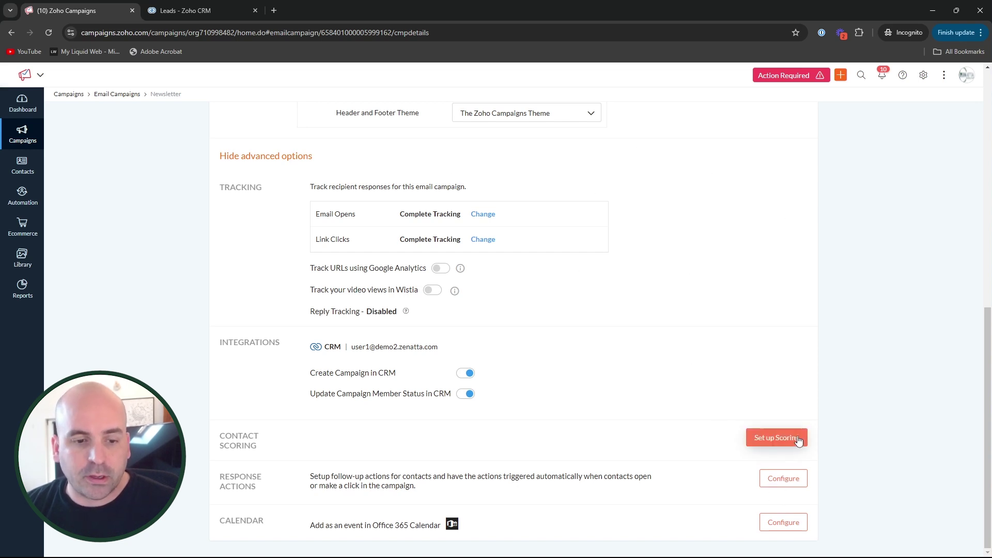
Review the follow-up actions available for an Email open response, and discard the response action setup.
{"action": "left_click", "coordinate": [783, 478]}
{"action": "scroll", "coordinate": [482, 458], "scroll_direction": "down", "scroll_amount": 2}
{"action": "left_click", "coordinate": [405, 400]}
{"action": "left_click", "coordinate": [371, 417]}
{"action": "left_click", "coordinate": [549, 399]}
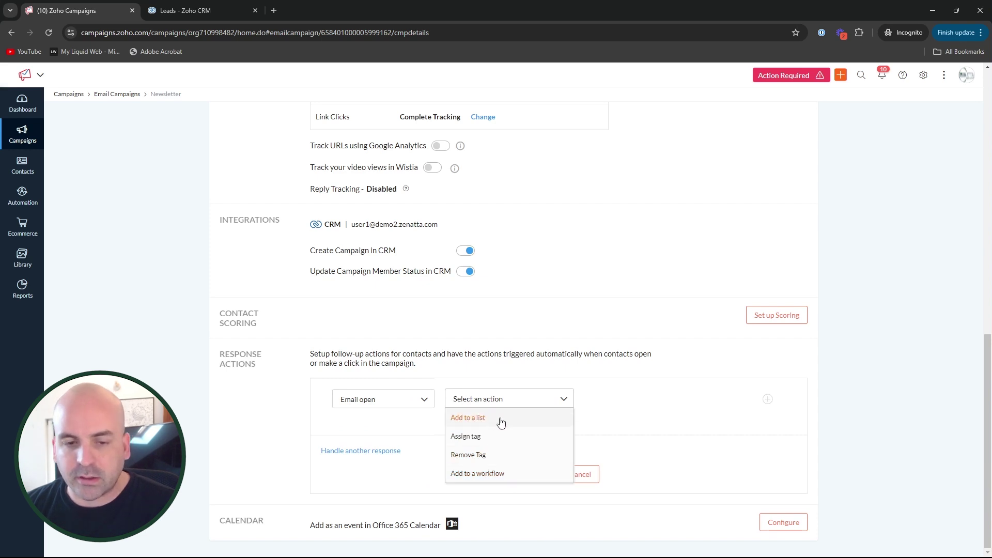
{"action": "left_click", "coordinate": [698, 448]}
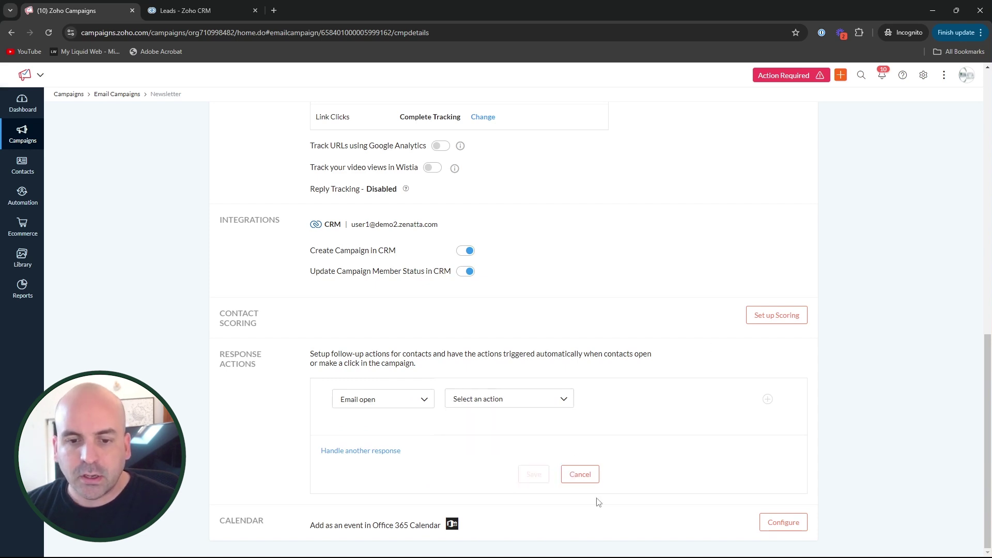
{"action": "left_click", "coordinate": [579, 475]}
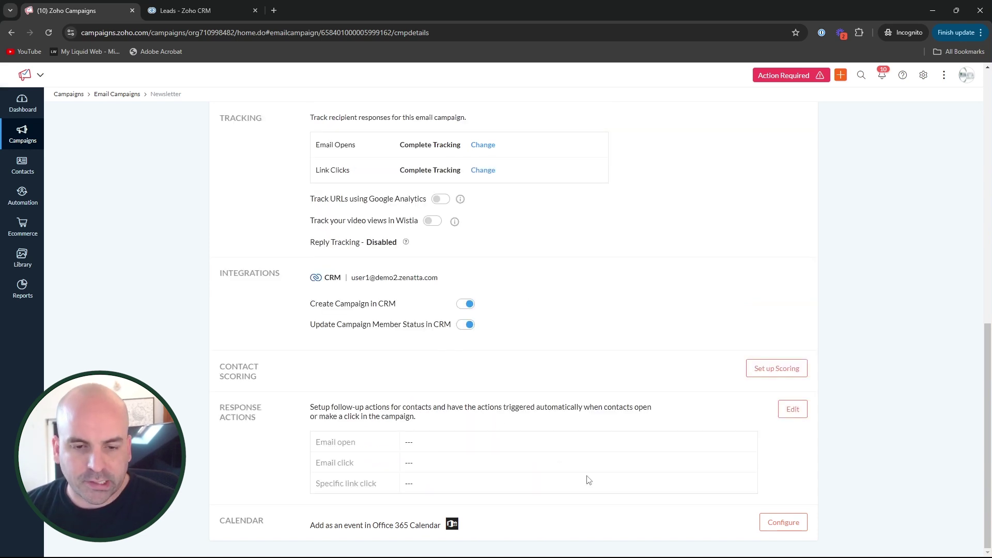
Try to configure adding the campaign as an Office 365 Calendar event, and return to the Newsletter campaign details.
{"action": "left_click", "coordinate": [779, 523]}
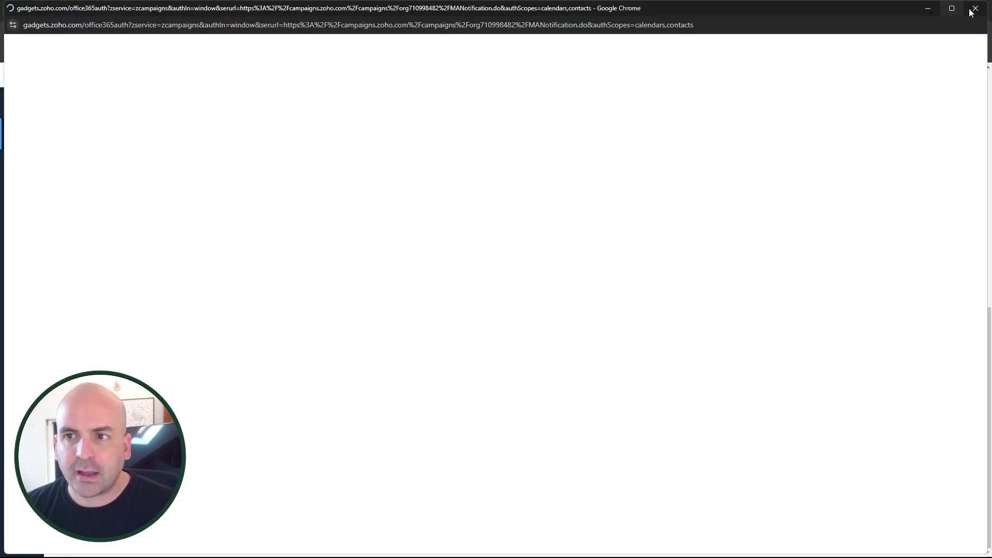
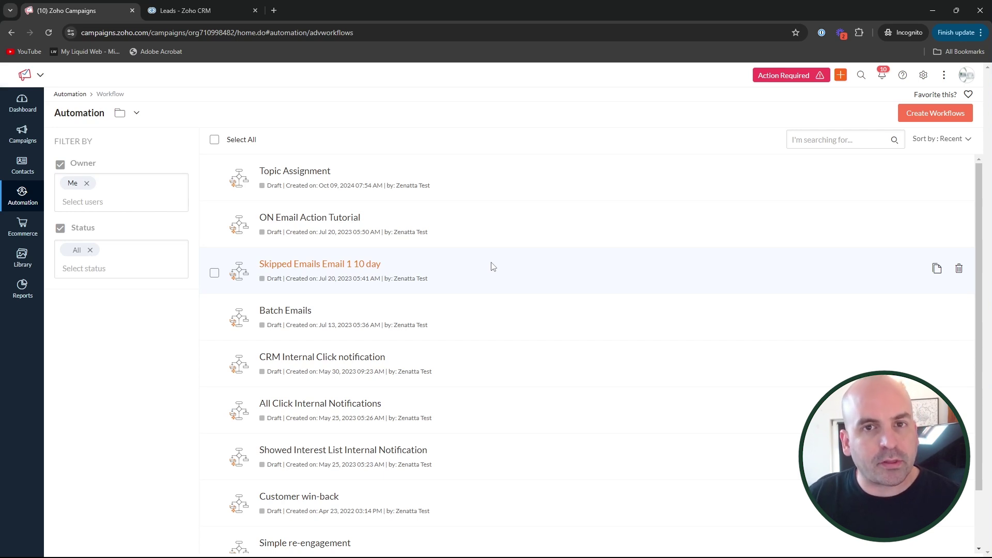
{"action": "left_click", "coordinate": [492, 267]}
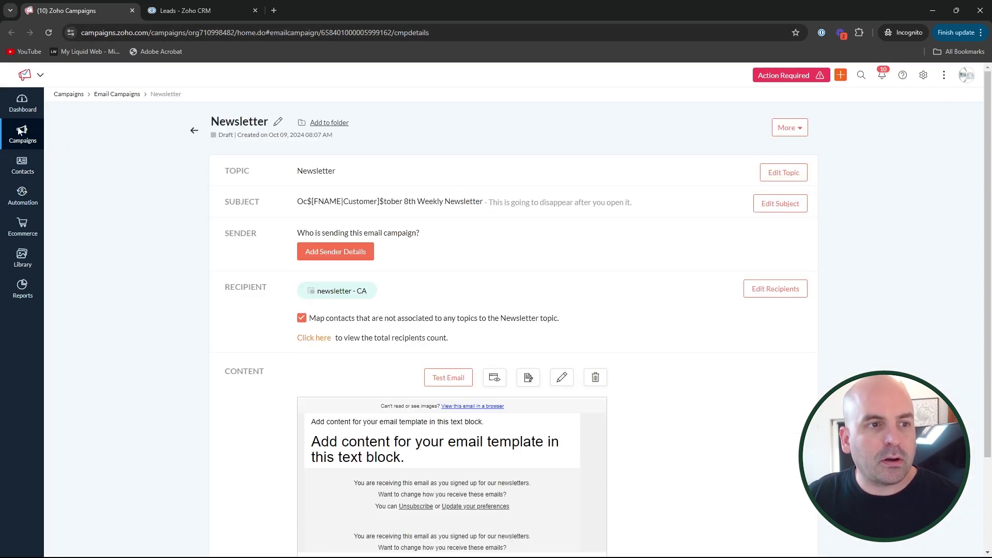
Create a custom automation workflow named "Newsletter Follow Up".
{"action": "left_click", "coordinate": [30, 195]}
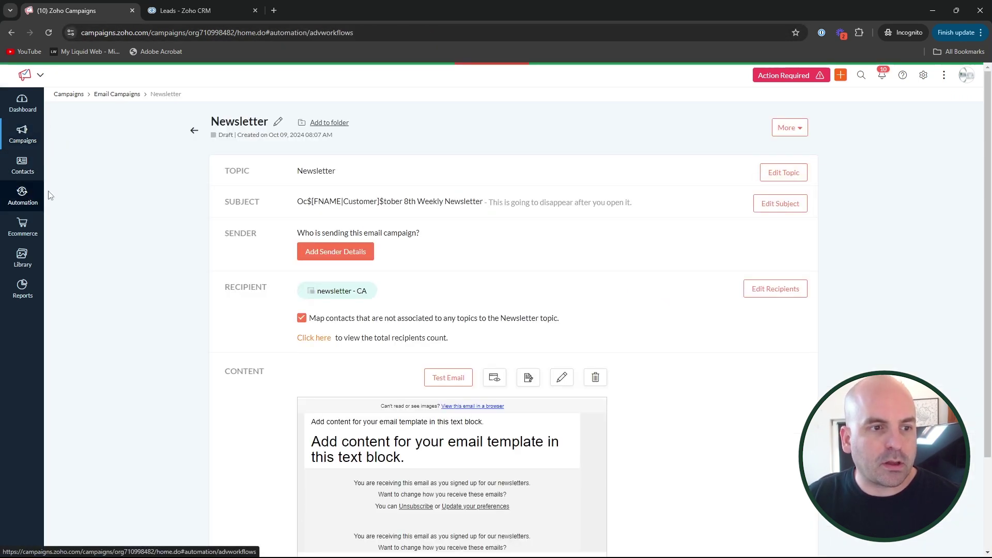
{"action": "left_click", "coordinate": [953, 115]}
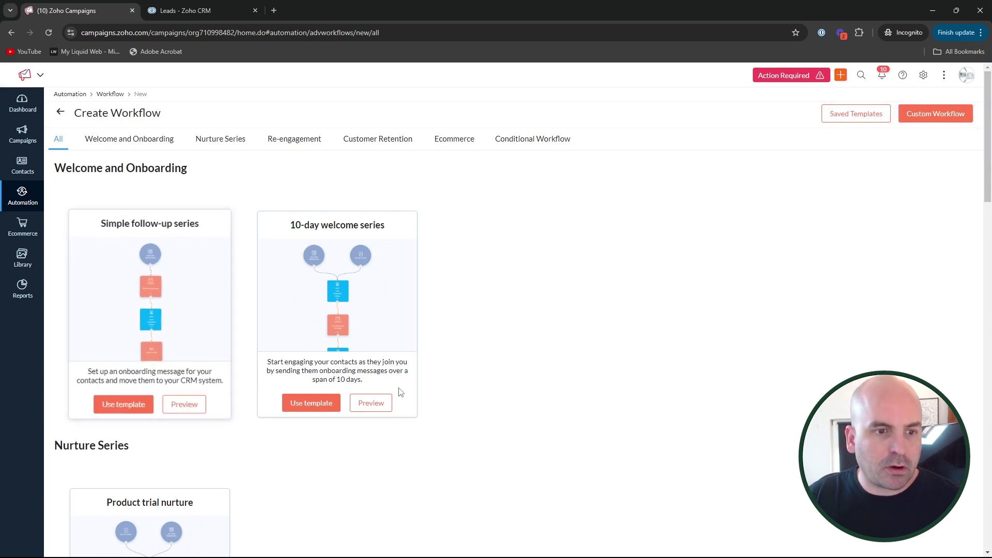
{"action": "scroll", "coordinate": [289, 381], "scroll_direction": "down", "scroll_amount": 2}
{"action": "scroll", "coordinate": [303, 379], "scroll_direction": "up", "scroll_amount": 2}
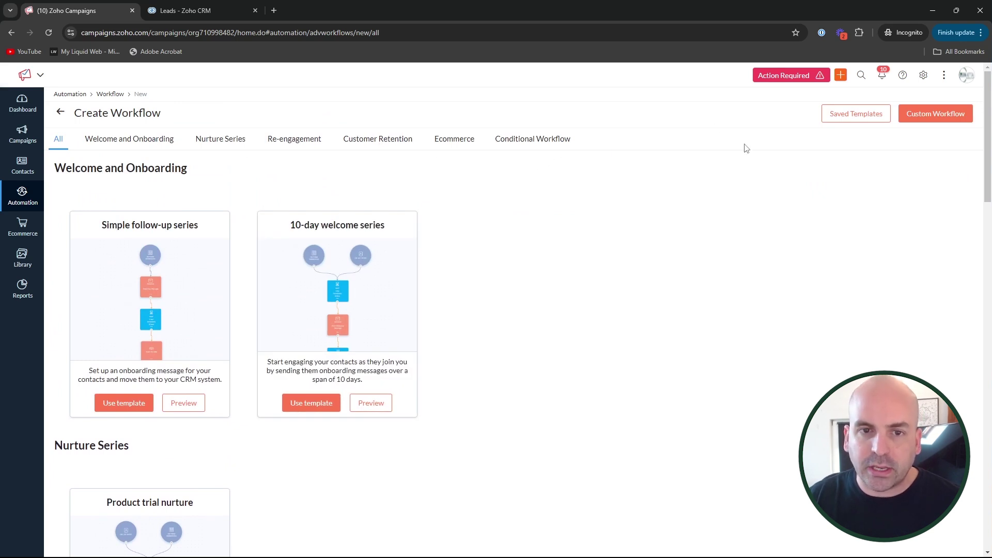
{"action": "left_click", "coordinate": [937, 114]}
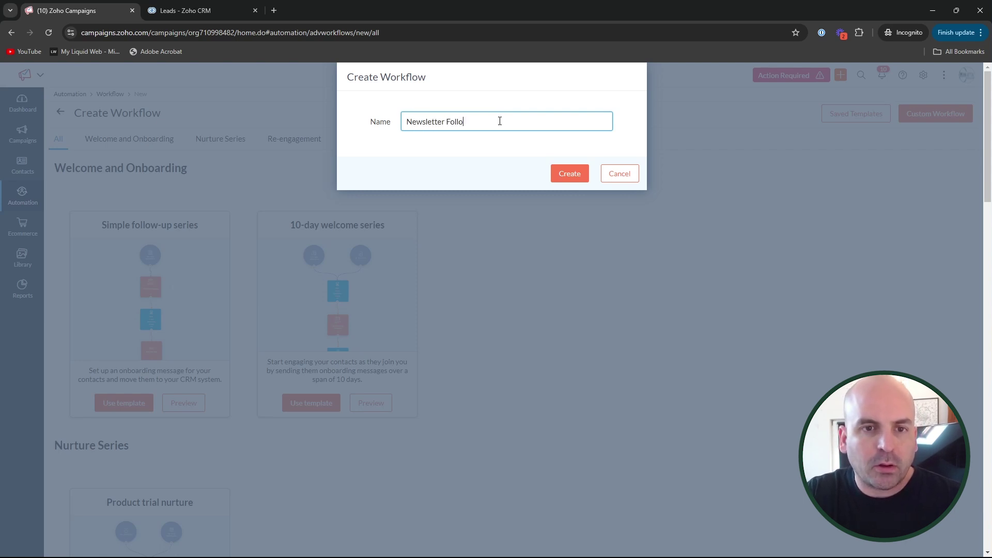
{"action": "left_click", "coordinate": [582, 174]}
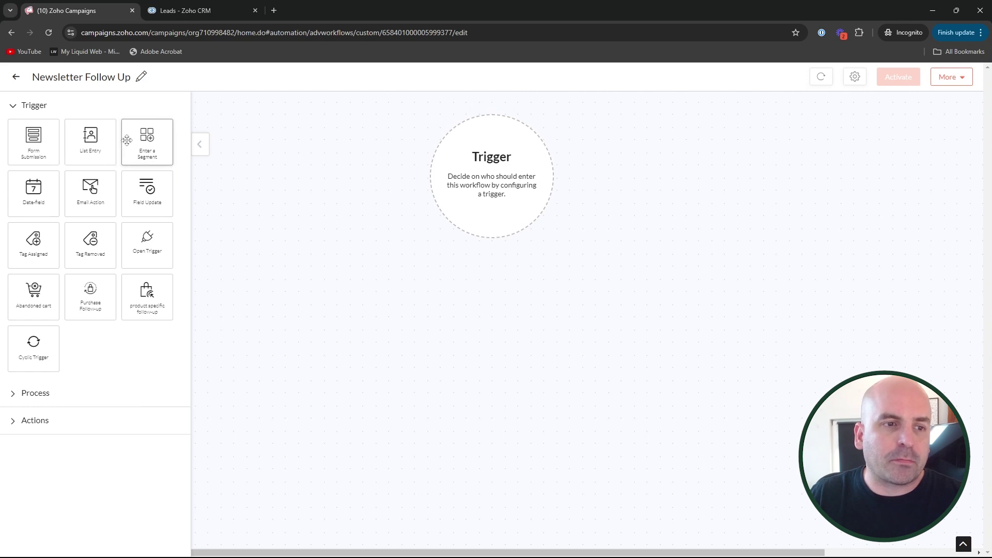
Add an Enter a Segment trigger to the workflow canvas and show the available trigger types again.
{"action": "left_click_drag", "start_coordinate": [136, 136], "coordinate": [519, 145]}
{"action": "left_click_drag", "start_coordinate": [363, 168], "coordinate": [541, 198]}
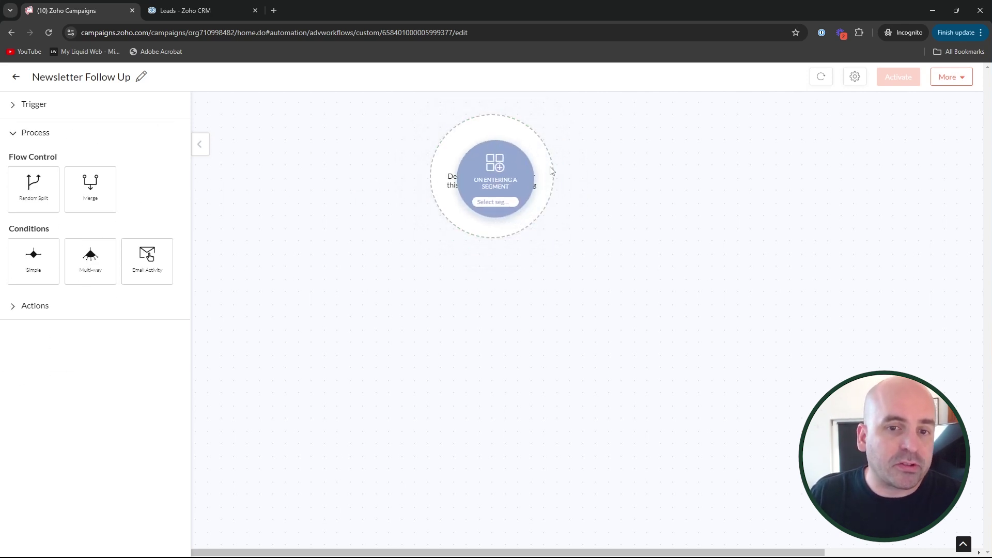
{"action": "left_click", "coordinate": [36, 105]}
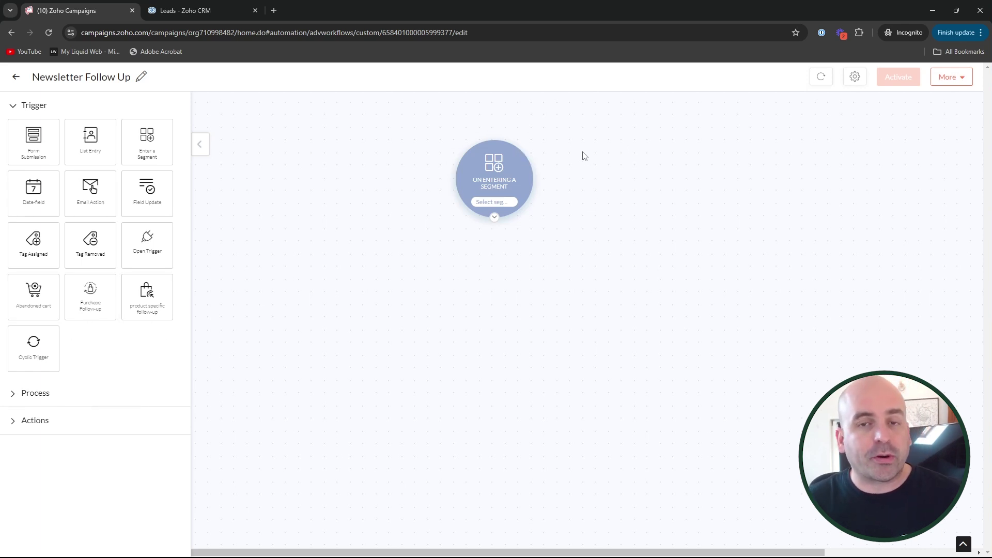
Configure the trigger for the newsletter - CA segment, admitting only new contacts who've entered the segment.
{"action": "left_click", "coordinate": [507, 202]}
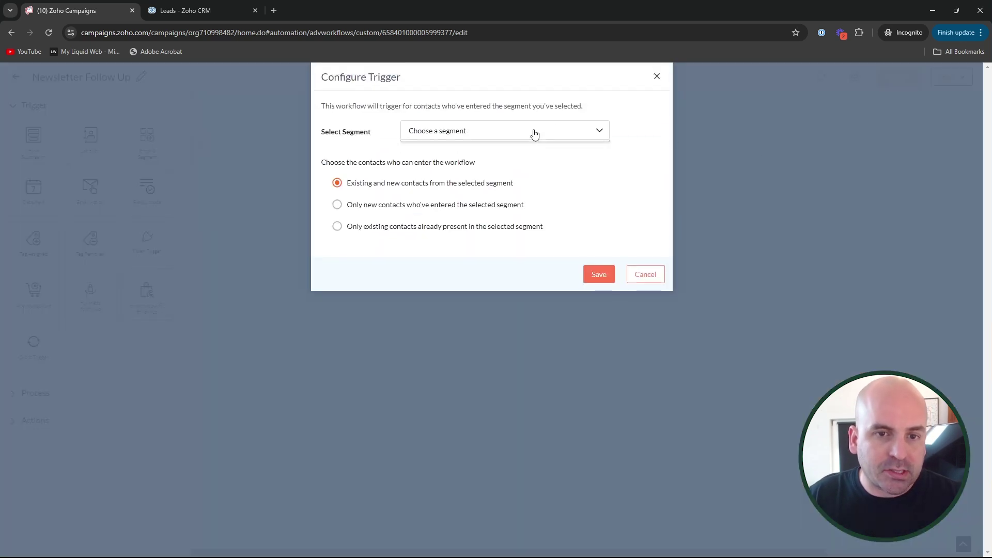
{"action": "left_click", "coordinate": [535, 132]}
{"action": "left_click", "coordinate": [439, 181]}
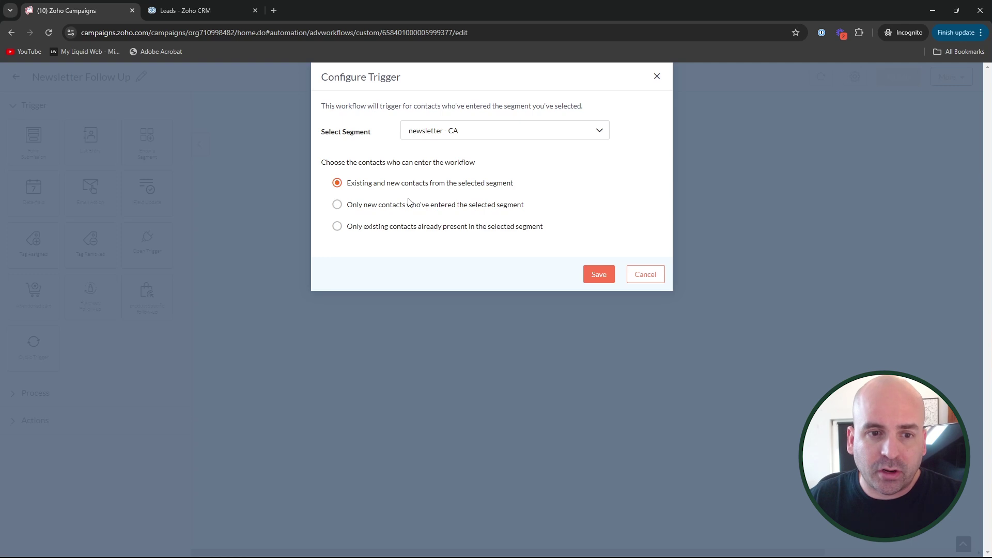
{"action": "left_click", "coordinate": [337, 204]}
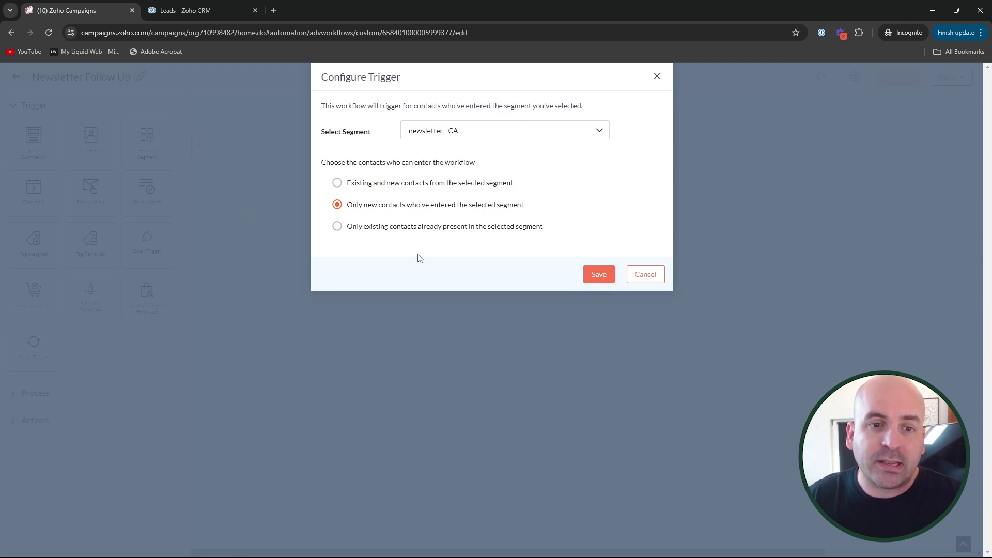
{"action": "left_click", "coordinate": [591, 278]}
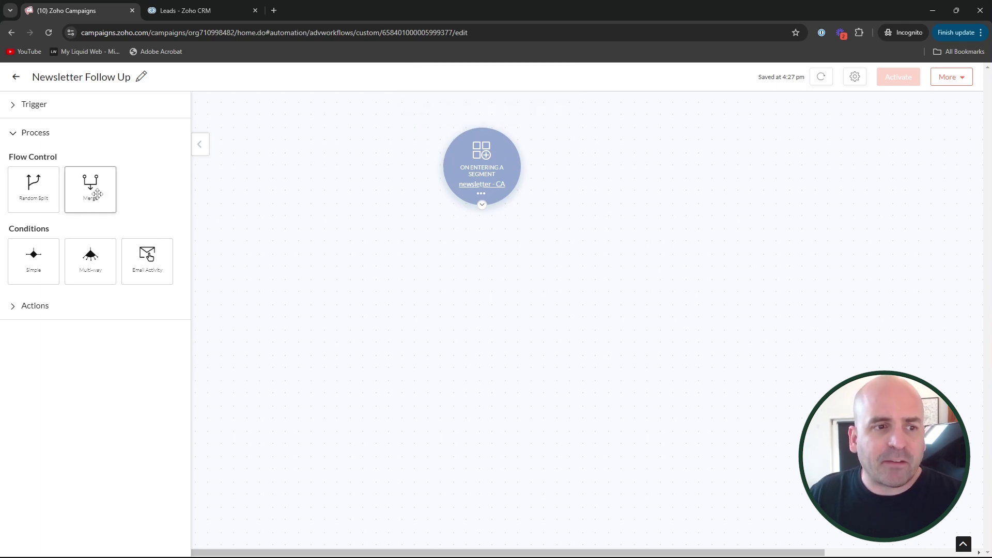
Place a Merge block on the canvas and attach a Random Split of 50% per path to the trigger.
{"action": "left_click_drag", "start_coordinate": [91, 188], "coordinate": [325, 353]}
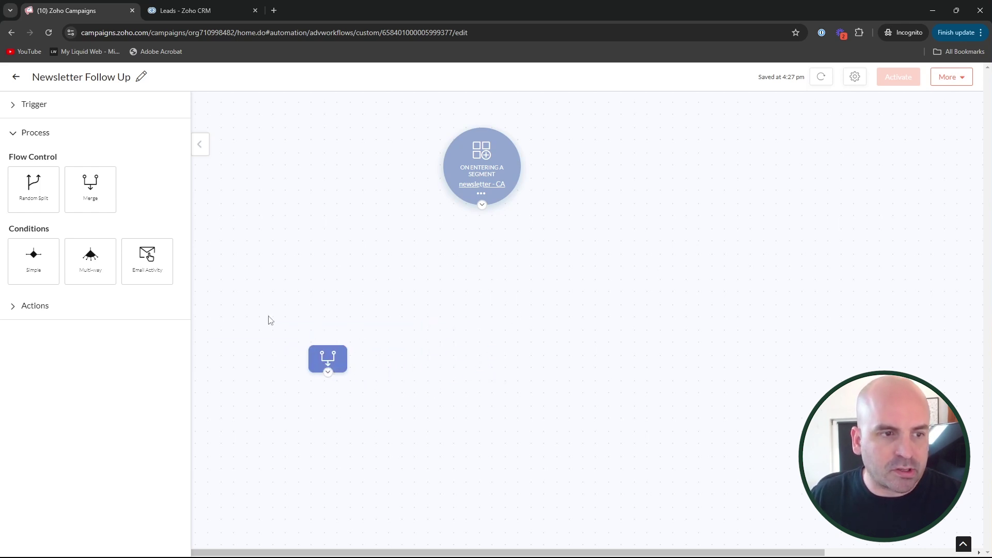
{"action": "left_click_drag", "start_coordinate": [23, 193], "coordinate": [463, 286]}
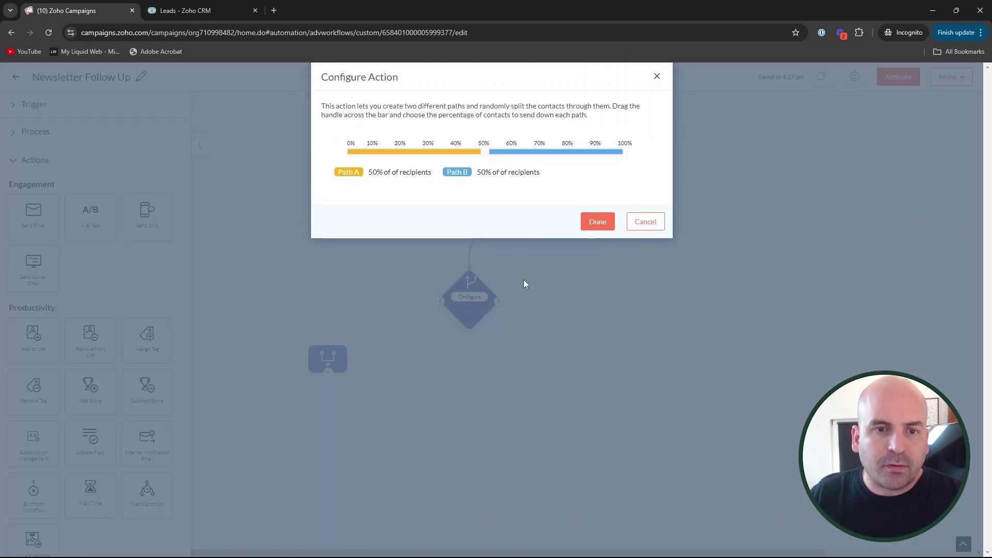
{"action": "left_click", "coordinate": [597, 222]}
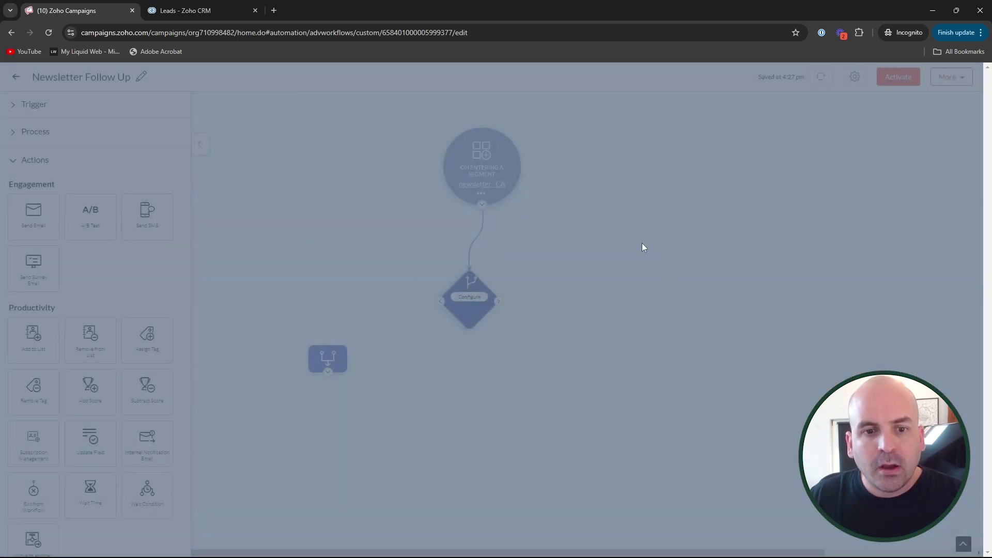
{"action": "left_click_drag", "start_coordinate": [335, 368], "coordinate": [336, 368]}
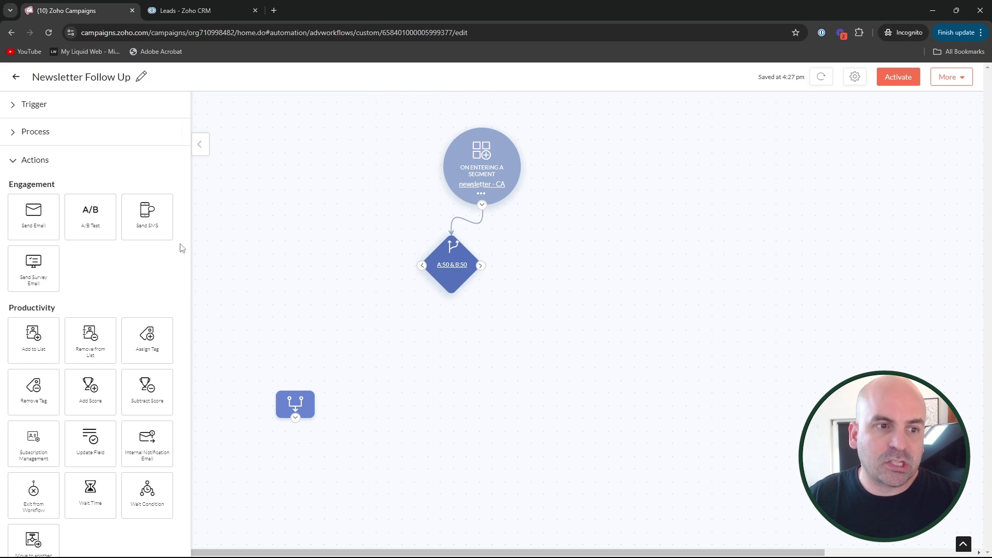
Add a Wait Time action of 1 hour to path A of the random split.
{"action": "scroll", "coordinate": [129, 261], "scroll_direction": "down", "scroll_amount": 2}
{"action": "left_click_drag", "start_coordinate": [92, 403], "coordinate": [358, 289]}
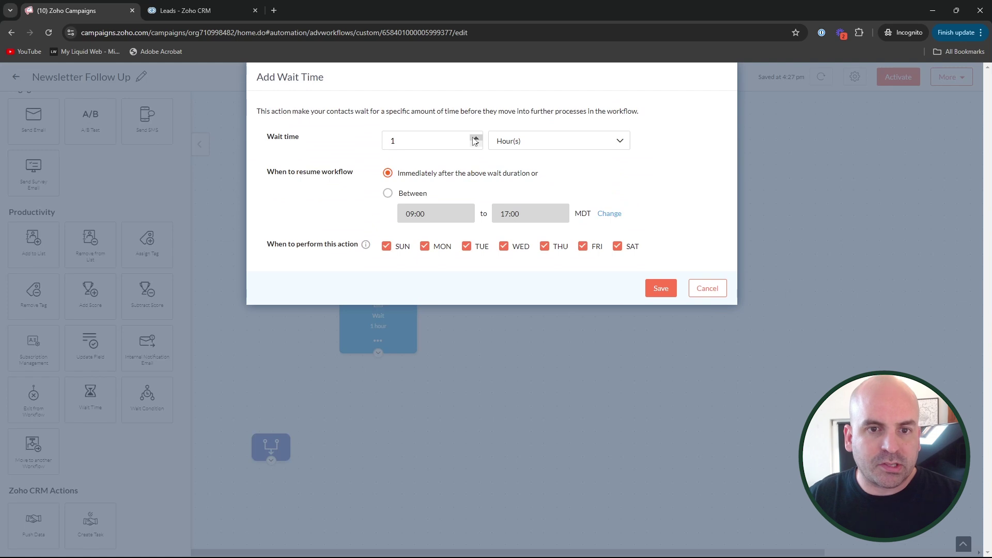
{"action": "left_click", "coordinate": [661, 288]}
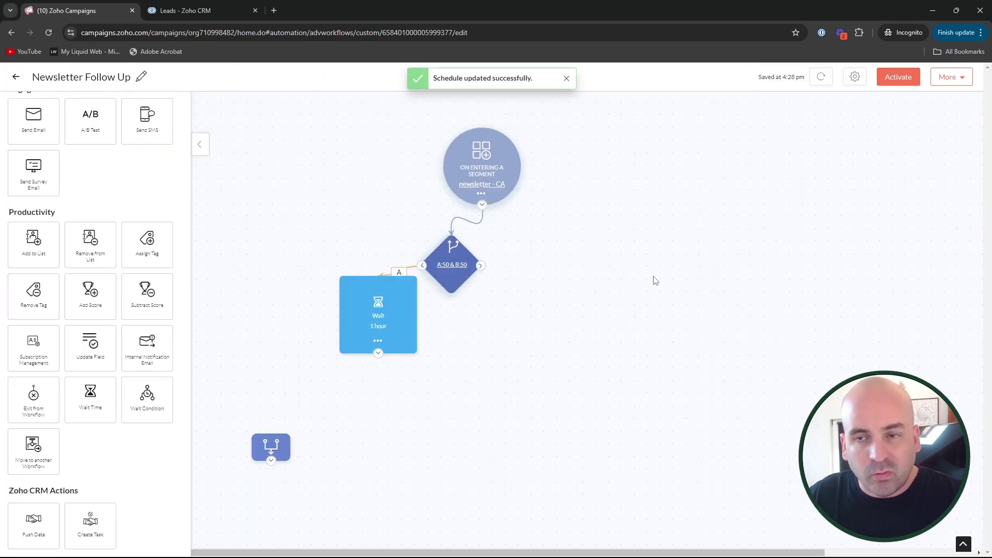
{"action": "scroll", "coordinate": [114, 228], "scroll_direction": "up", "scroll_amount": 2}
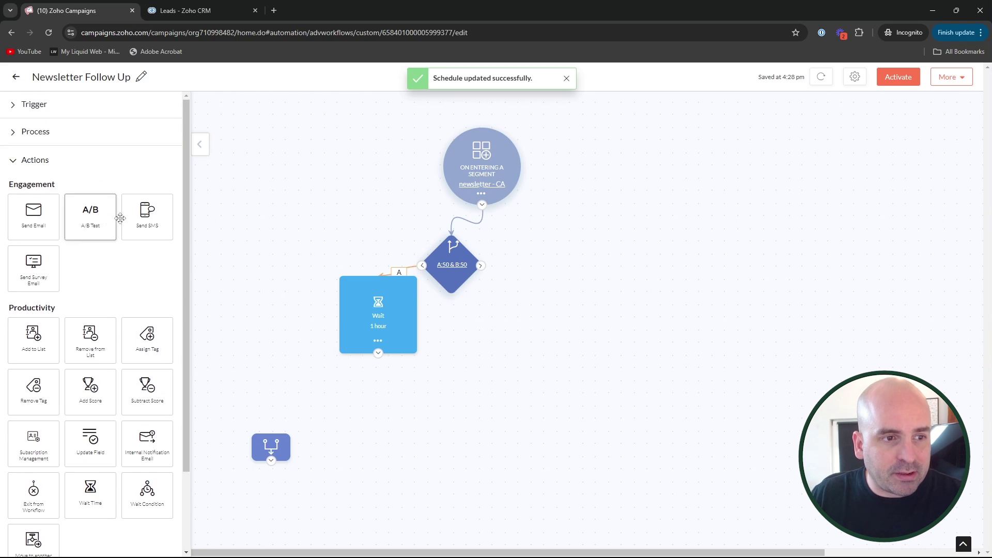
{"action": "left_click_drag", "start_coordinate": [33, 212], "coordinate": [534, 316]}
{"action": "left_click_drag", "start_coordinate": [601, 313], "coordinate": [570, 304]}
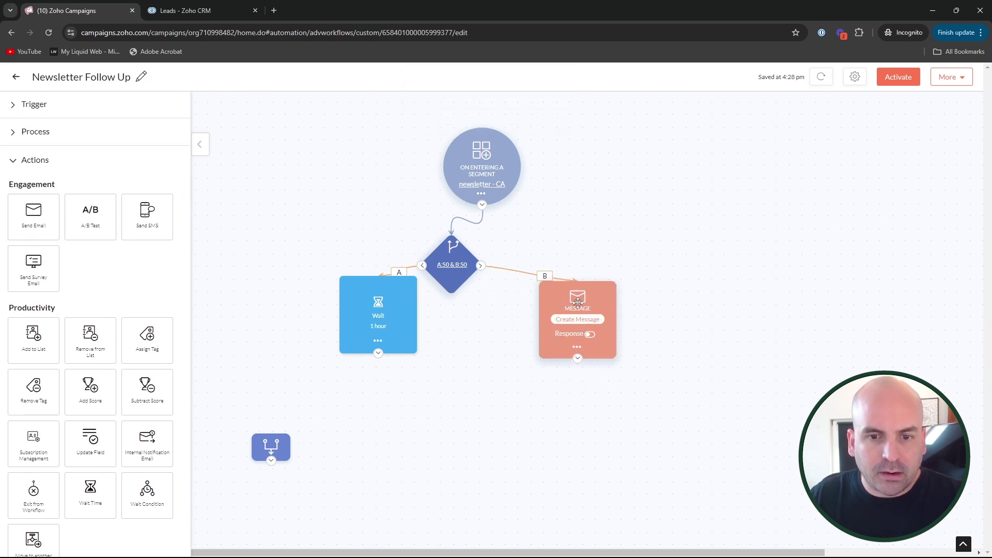
{"action": "left_click", "coordinate": [576, 346]}
{"action": "left_click", "coordinate": [610, 357]}
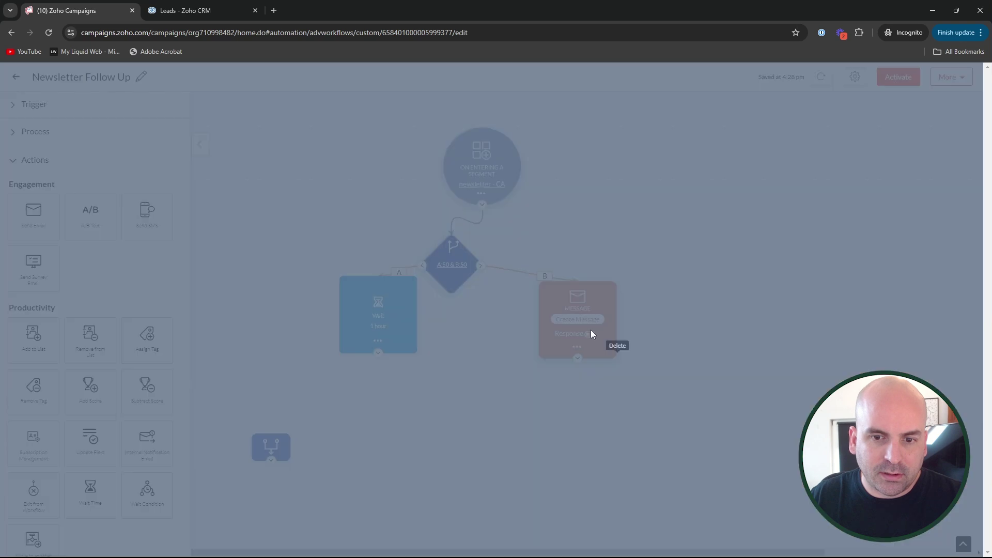
{"action": "left_click", "coordinate": [566, 173]}
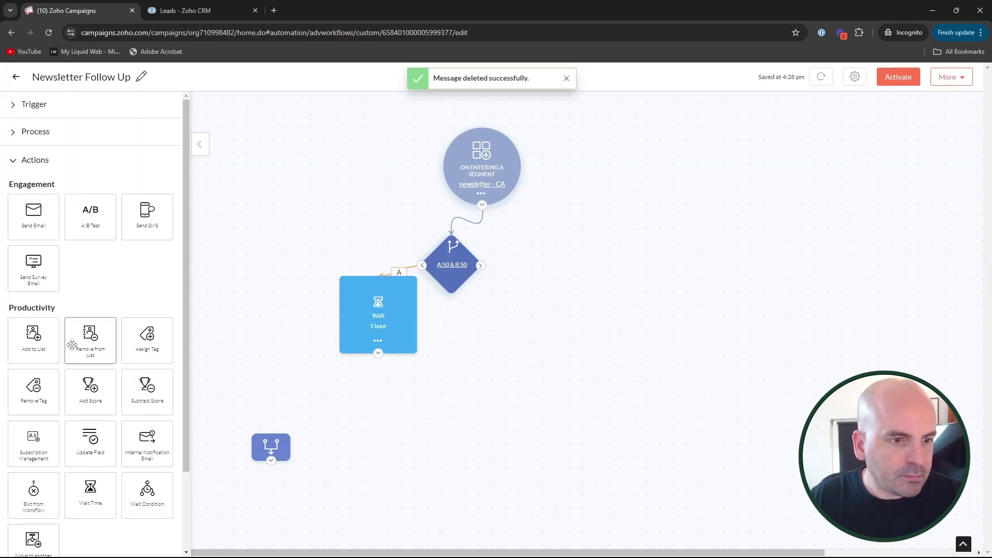
Add a Wait Time action to path B of the random split and set its wait to 1 day.
{"action": "scroll", "coordinate": [73, 345], "scroll_direction": "down", "scroll_amount": 3}
{"action": "left_click_drag", "start_coordinate": [88, 399], "coordinate": [551, 333]}
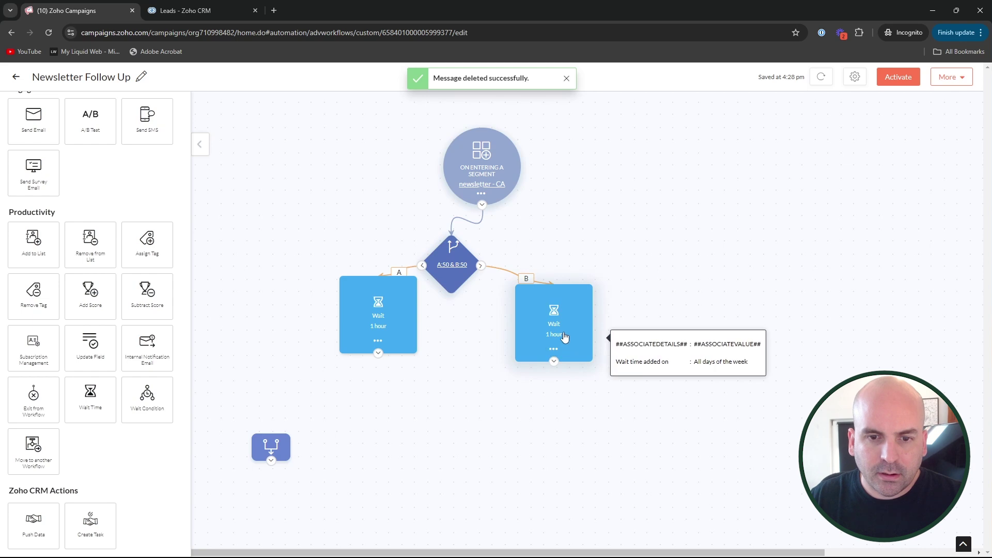
{"action": "left_click", "coordinate": [565, 337]}
{"action": "left_click", "coordinate": [423, 141]}
{"action": "left_click", "coordinate": [587, 144]}
{"action": "left_click", "coordinate": [569, 176]}
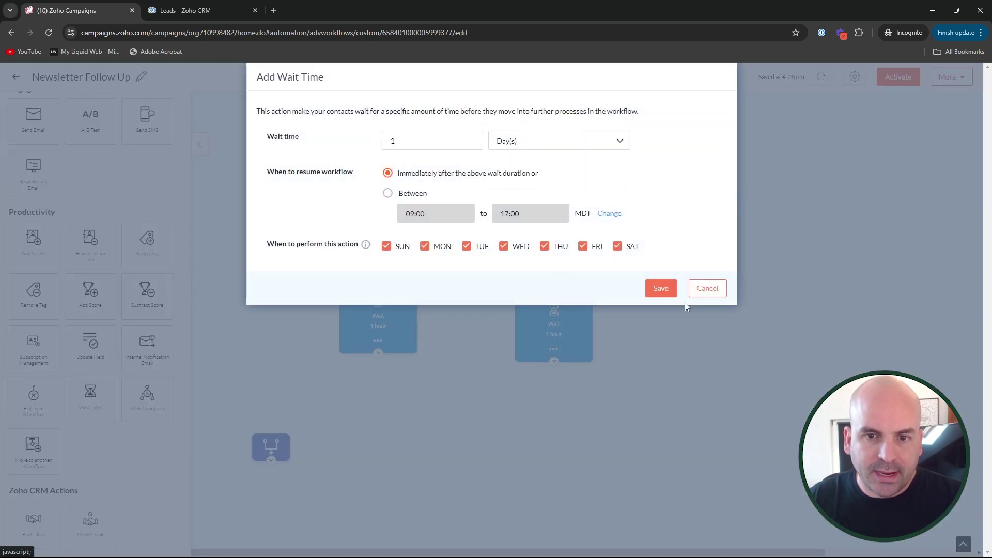
{"action": "left_click", "coordinate": [660, 288]}
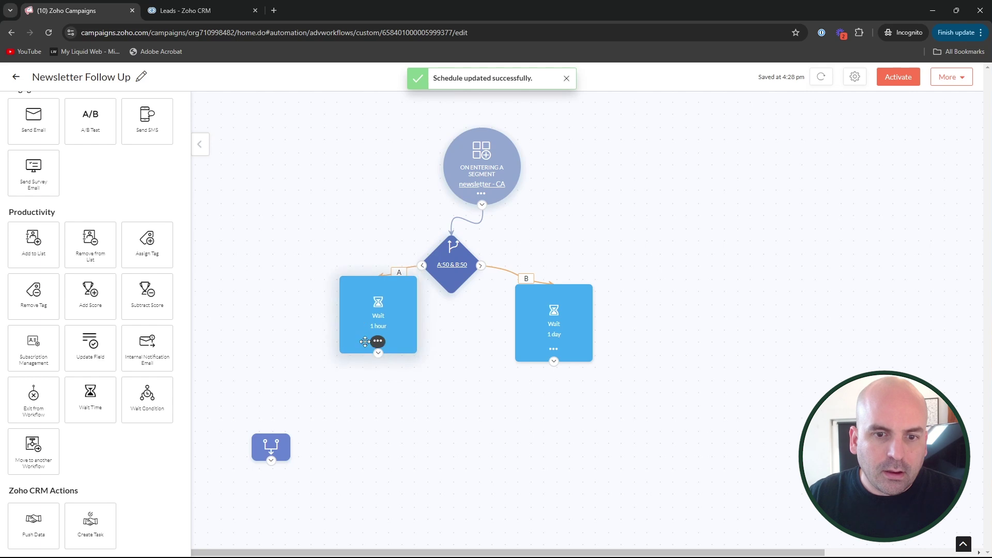
Move both wait blocks and the random split lower on the canvas to make room beneath the trigger.
{"action": "left_click_drag", "start_coordinate": [365, 341], "coordinate": [350, 381]}
{"action": "left_click_drag", "start_coordinate": [518, 342], "coordinate": [537, 387]}
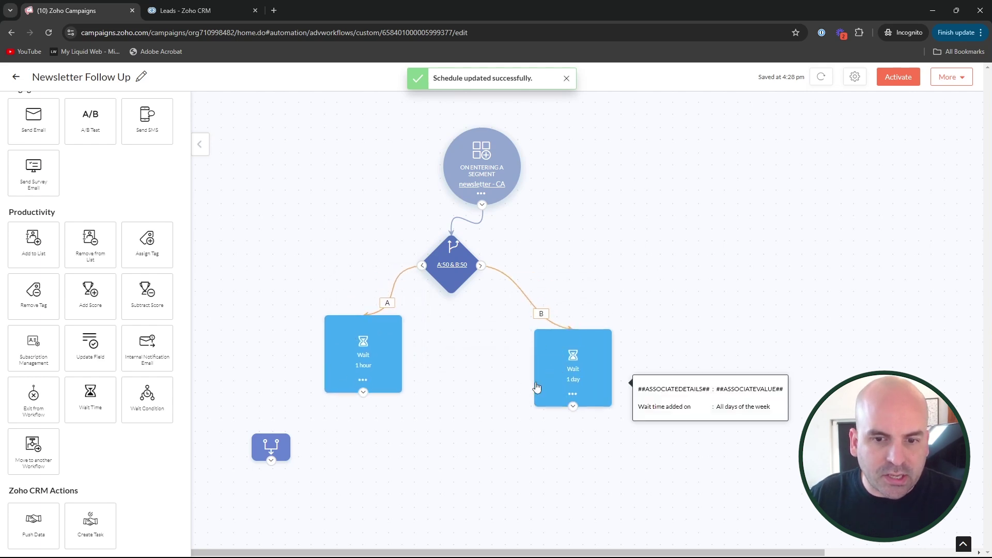
{"action": "left_click_drag", "start_coordinate": [451, 271], "coordinate": [454, 341]}
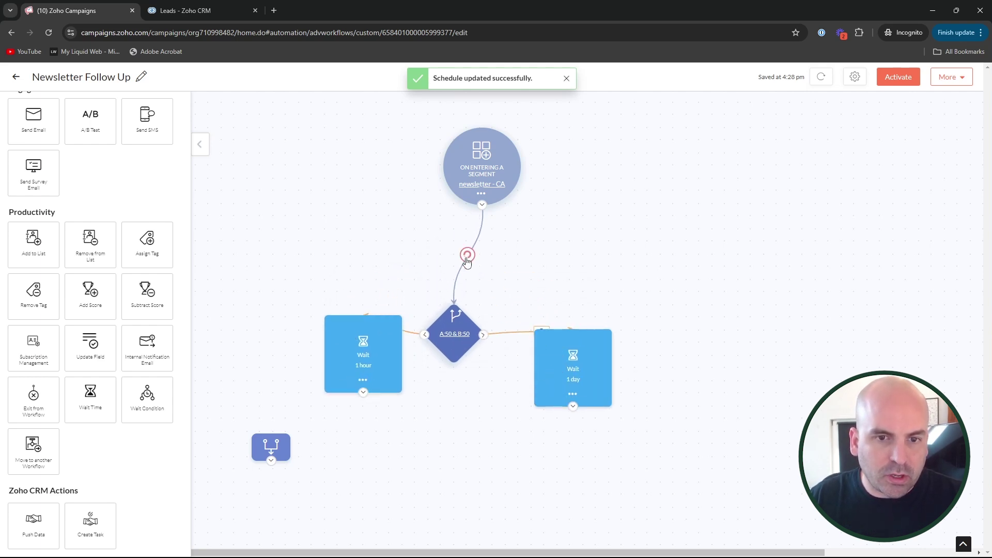
Disconnect the trigger from the random split and insert a 1-hour wait performed only on Mondays after the trigger.
{"action": "left_click", "coordinate": [467, 255]}
{"action": "left_click_drag", "start_coordinate": [481, 170], "coordinate": [570, 164]}
{"action": "left_click_drag", "start_coordinate": [90, 397], "coordinate": [505, 248]}
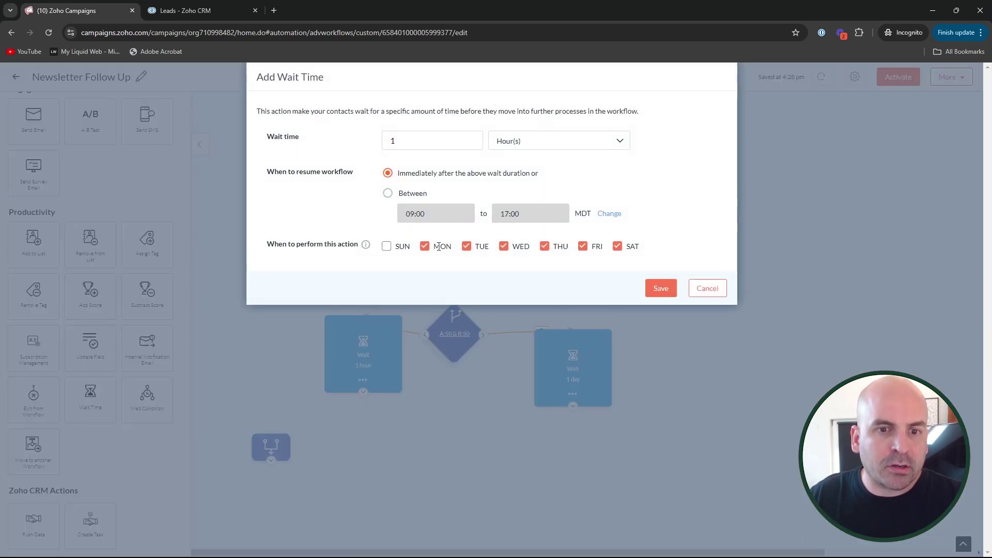
{"action": "left_click", "coordinate": [503, 249]}
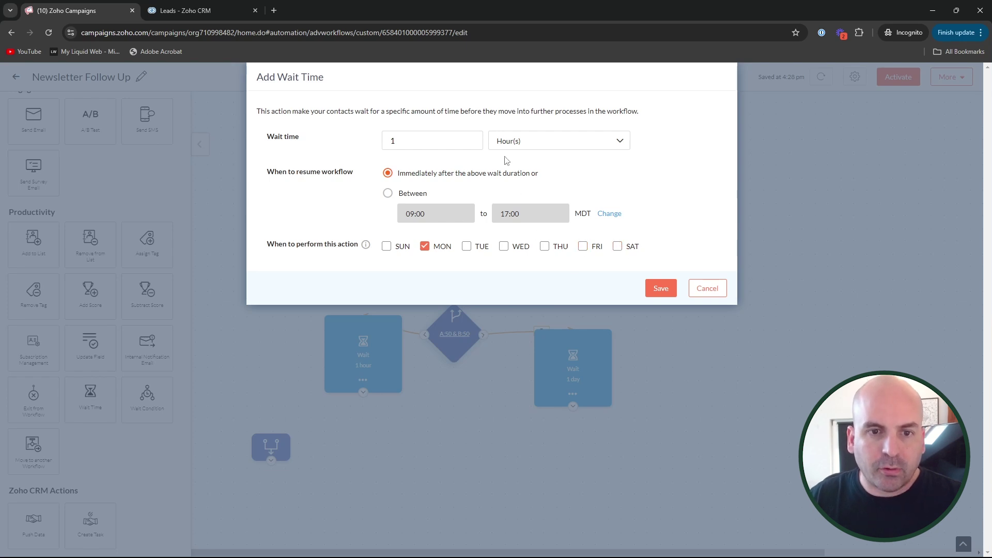
{"action": "left_click", "coordinate": [661, 287]}
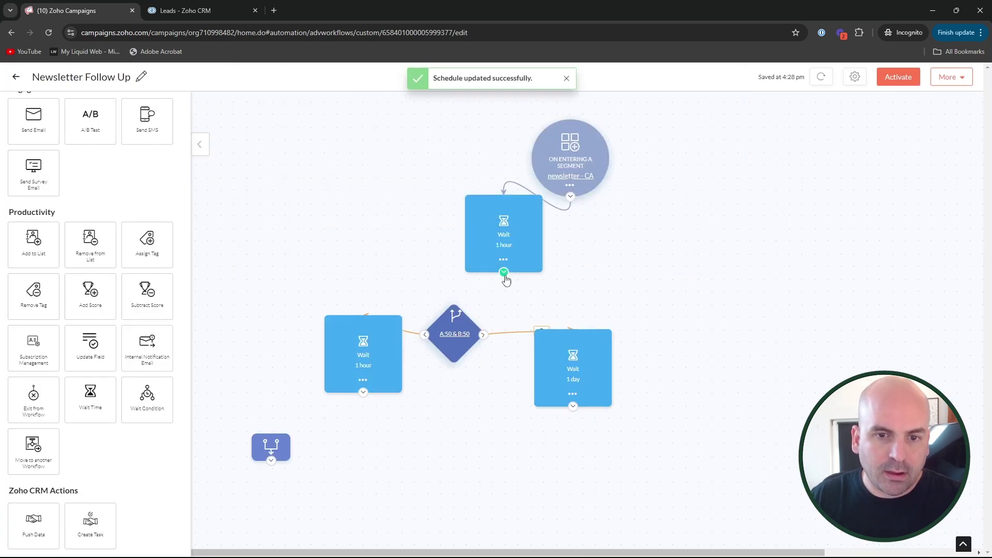
Spread out the trigger, the Monday wait, the random split and both path waits on the canvas.
{"action": "left_click_drag", "start_coordinate": [592, 139], "coordinate": [691, 139]}
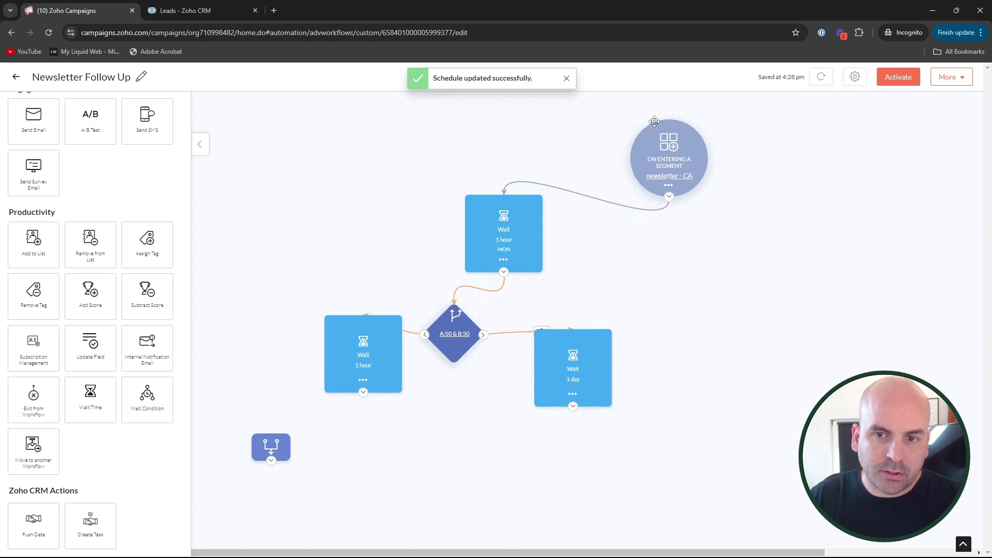
{"action": "left_click_drag", "start_coordinate": [491, 218], "coordinate": [464, 196]}
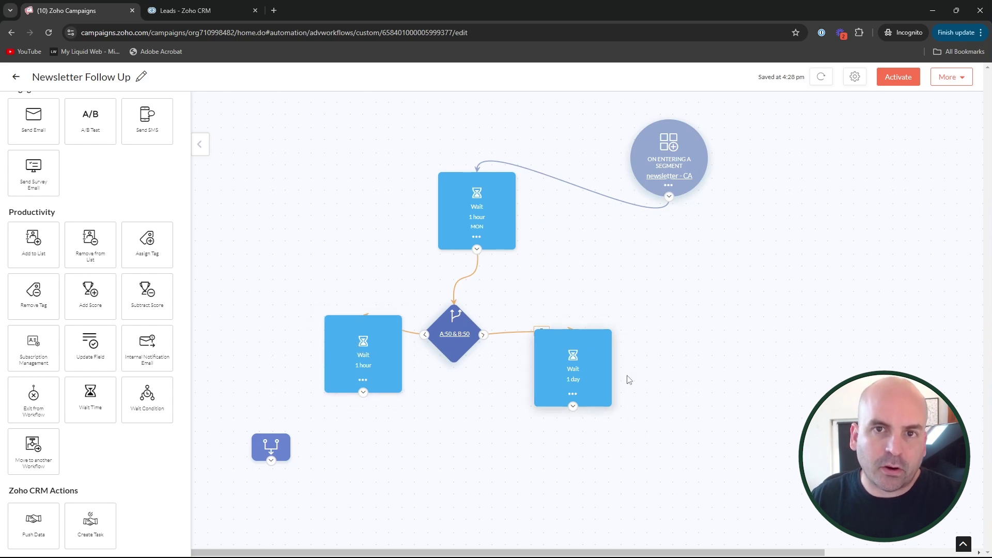
{"action": "left_click_drag", "start_coordinate": [556, 366], "coordinate": [622, 328]}
{"action": "left_click_drag", "start_coordinate": [454, 346], "coordinate": [516, 345]}
{"action": "left_click_drag", "start_coordinate": [383, 339], "coordinate": [382, 304]}
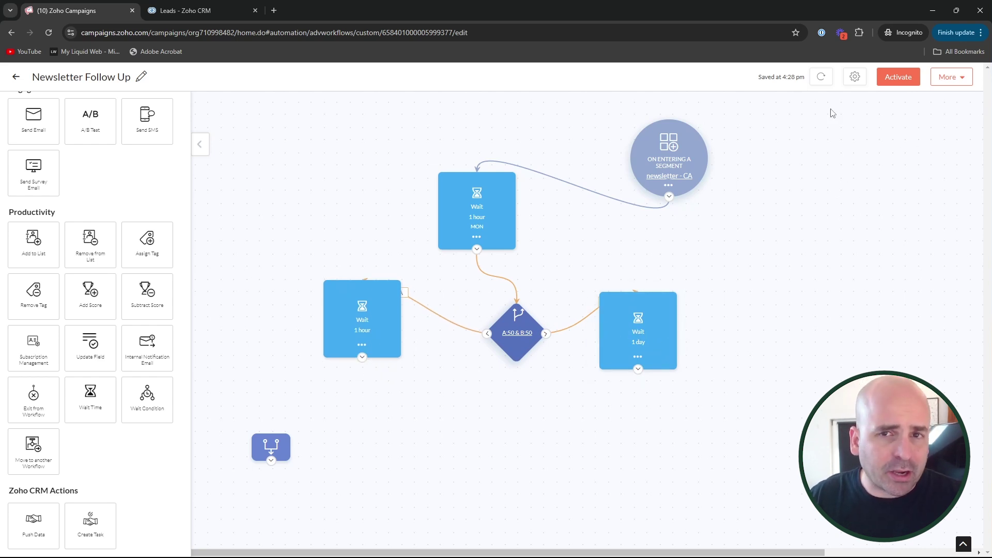
{"action": "left_click_drag", "start_coordinate": [508, 332], "coordinate": [487, 324]}
{"action": "left_click_drag", "start_coordinate": [657, 132], "coordinate": [664, 132]}
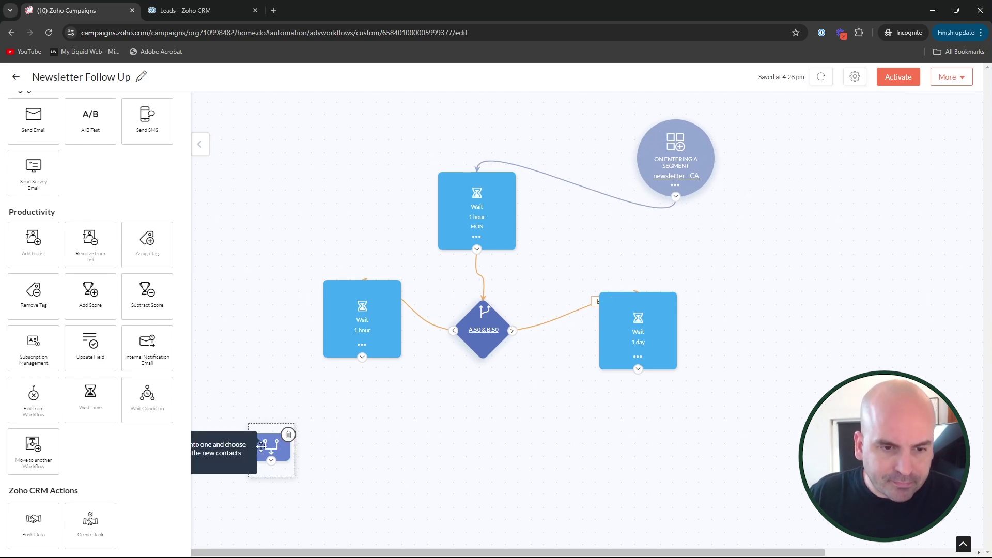
Position the Merge block below the random split and connect both the 1-hour and 1-day path waits to it.
{"action": "left_click_drag", "start_coordinate": [278, 457], "coordinate": [268, 483]}
{"action": "mouse_move", "coordinate": [349, 304]}
{"action": "left_mouse_down"}
{"action": "mouse_move", "coordinate": [373, 309]}
{"action": "mouse_move", "coordinate": [356, 322]}
{"action": "left_mouse_up"}
{"action": "left_click_drag", "start_coordinate": [268, 484], "coordinate": [494, 494]}
{"action": "left_click_drag", "start_coordinate": [638, 369], "coordinate": [543, 438]}
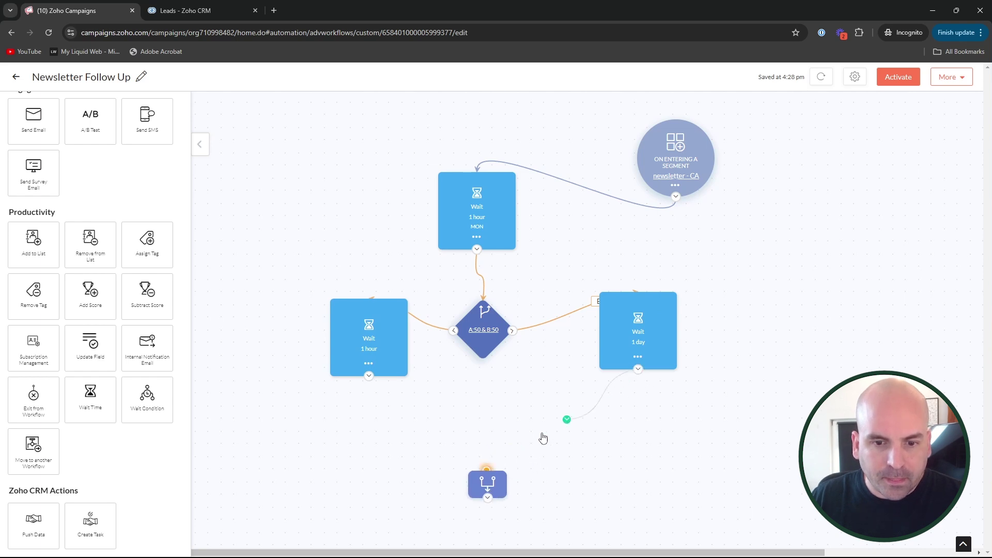
{"action": "left_click_drag", "start_coordinate": [497, 479], "coordinate": [496, 478]}
{"action": "left_click_drag", "start_coordinate": [368, 376], "coordinate": [471, 431]}
{"action": "left_click_drag", "start_coordinate": [489, 480], "coordinate": [489, 480]}
Move the trigger to the opposite side of the Monday wait, and shift the waits and random split upward above the Merge block.
{"action": "left_click_drag", "start_coordinate": [661, 171], "coordinate": [268, 188]}
{"action": "left_click_drag", "start_coordinate": [464, 195], "coordinate": [483, 171]}
{"action": "left_click_drag", "start_coordinate": [486, 315], "coordinate": [483, 274]}
{"action": "left_click_drag", "start_coordinate": [392, 332], "coordinate": [403, 289]}
{"action": "left_click_drag", "start_coordinate": [626, 315], "coordinate": [620, 278]}
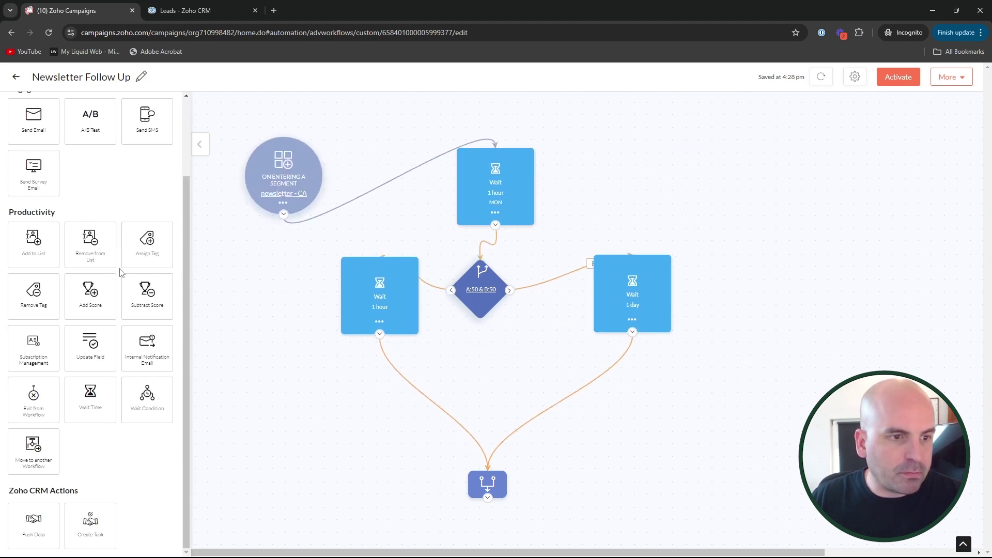
Add a Send Email message linked from the Merge block, and move both blocks up closer beneath the random split.
{"action": "scroll", "coordinate": [95, 310], "scroll_direction": "up", "scroll_amount": 1}
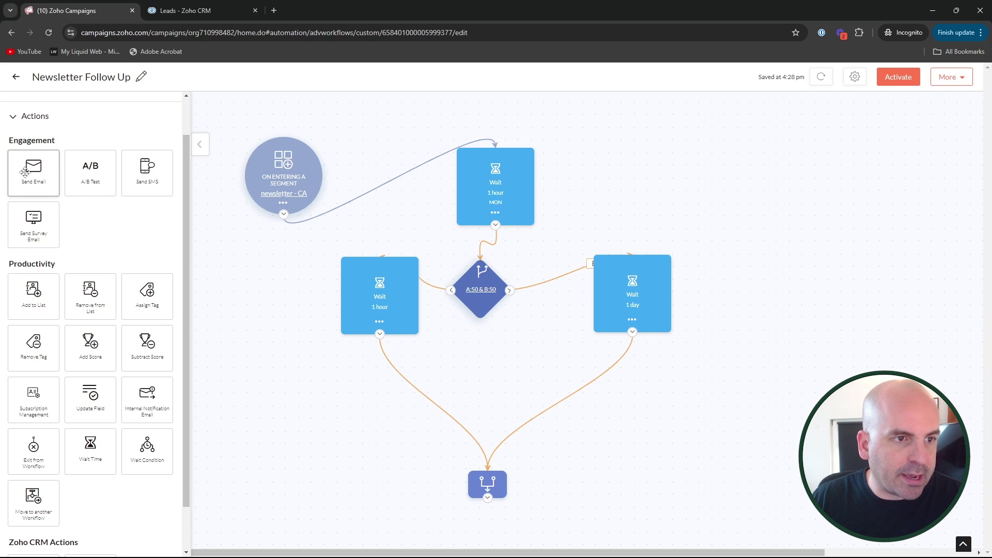
{"action": "left_click_drag", "start_coordinate": [24, 172], "coordinate": [596, 483]}
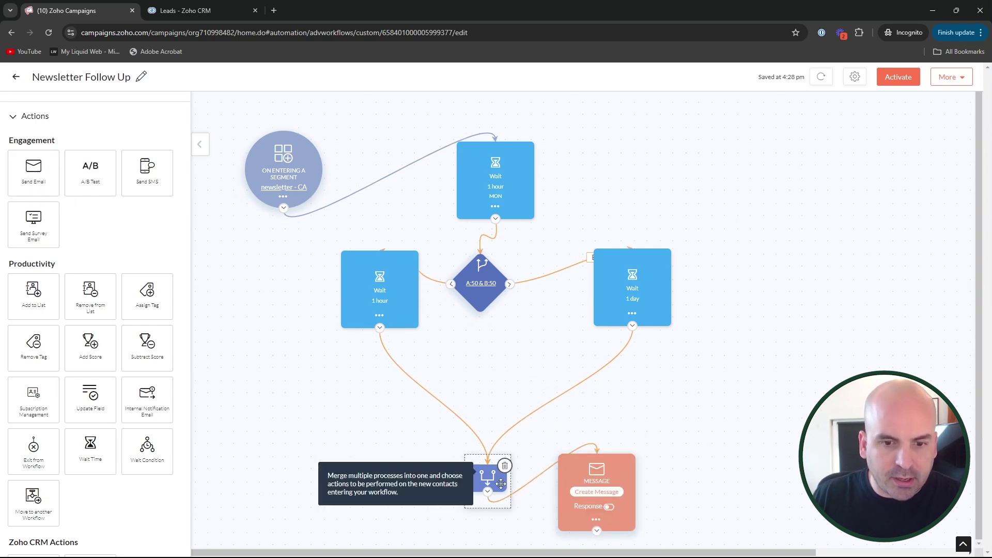
{"action": "left_click_drag", "start_coordinate": [608, 513], "coordinate": [590, 423]}
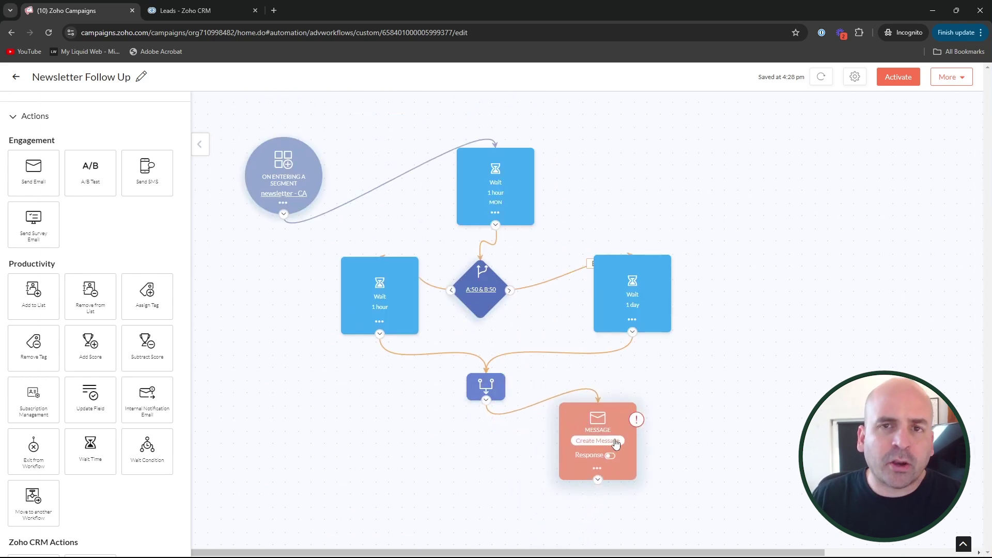
Rename the new email message as Email 1 and return to the workflow canvas.
{"action": "left_click", "coordinate": [595, 432]}
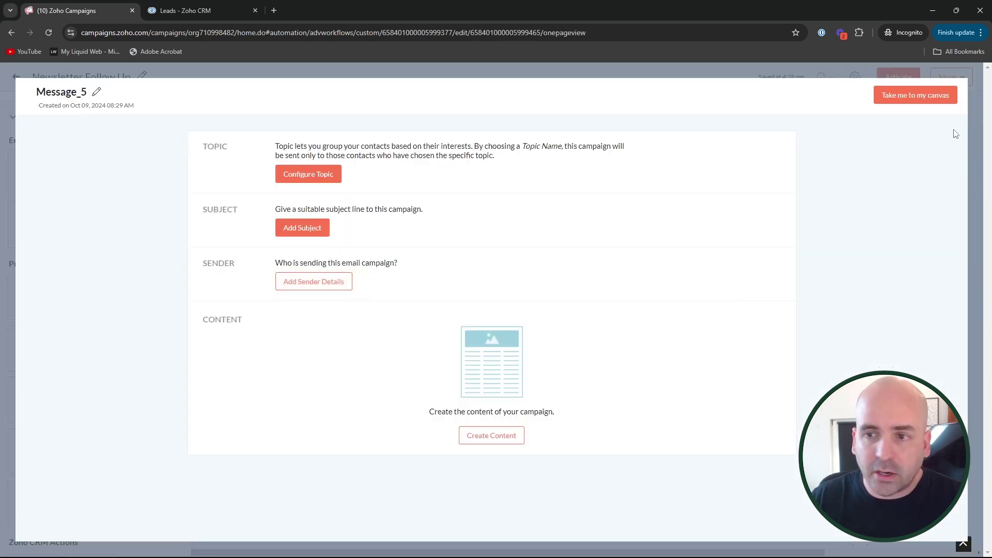
{"action": "left_click", "coordinate": [97, 93]}
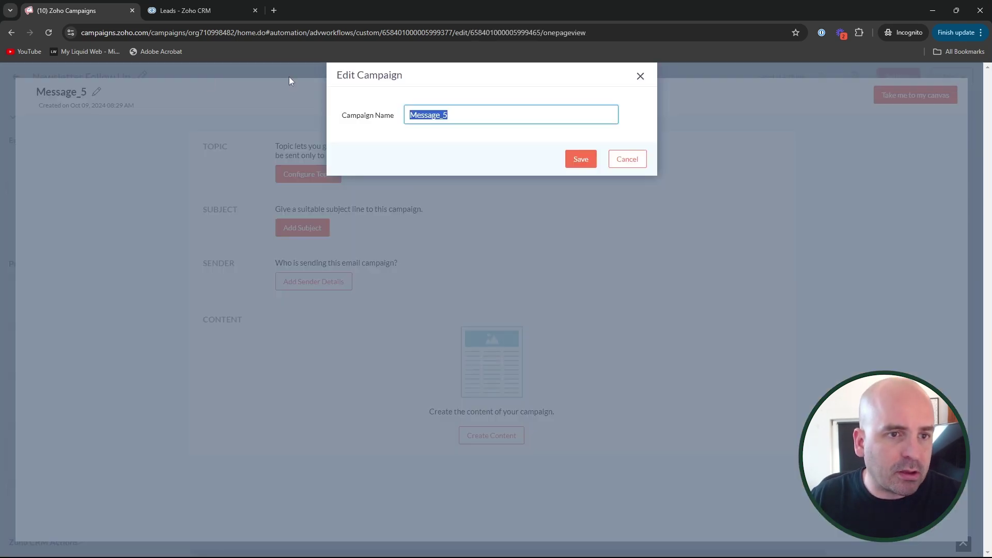
{"action": "left_click", "coordinate": [498, 113]}
{"action": "left_click_drag", "start_coordinate": [454, 117], "coordinate": [360, 118]}
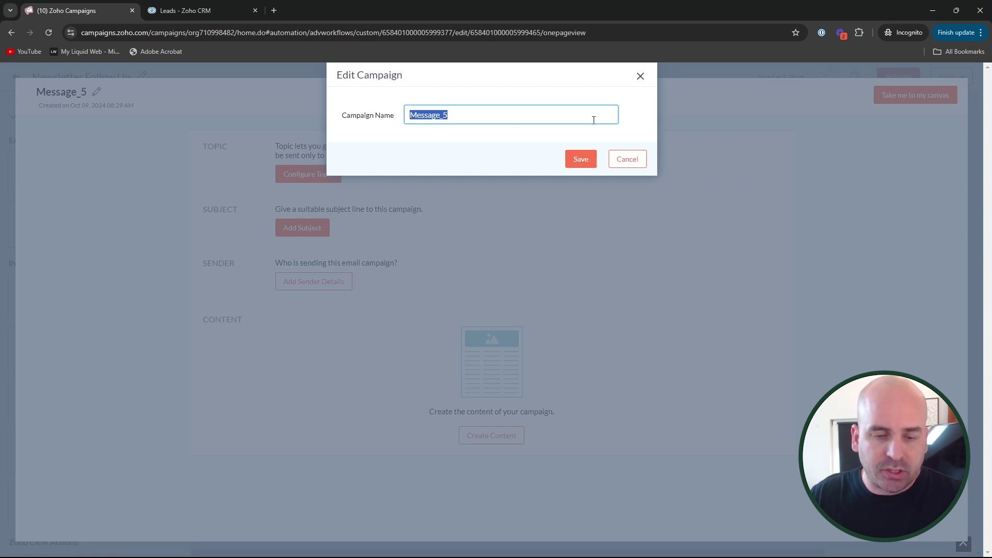
{"action": "type", "text": "Email 1"}
{"action": "left_click", "coordinate": [578, 160]}
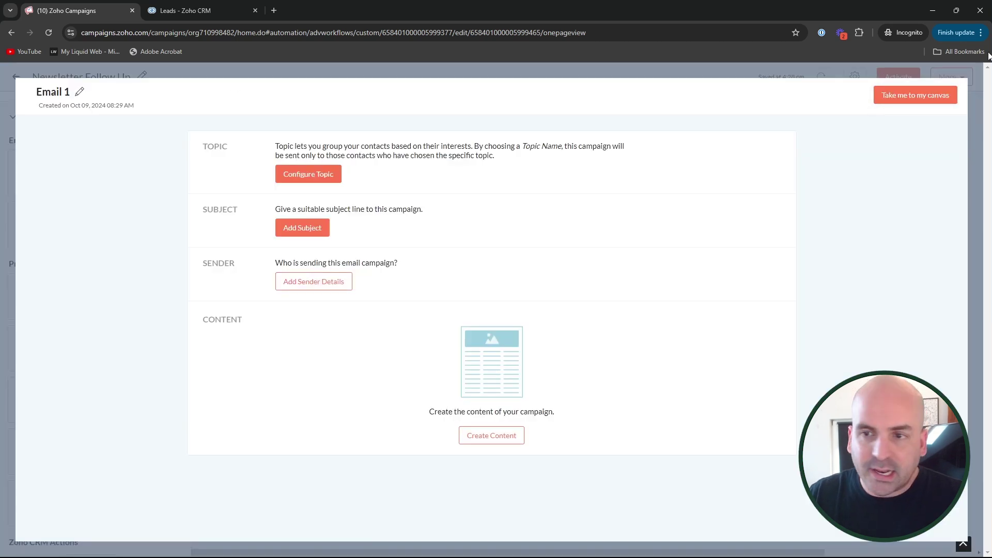
{"action": "left_click", "coordinate": [917, 99]}
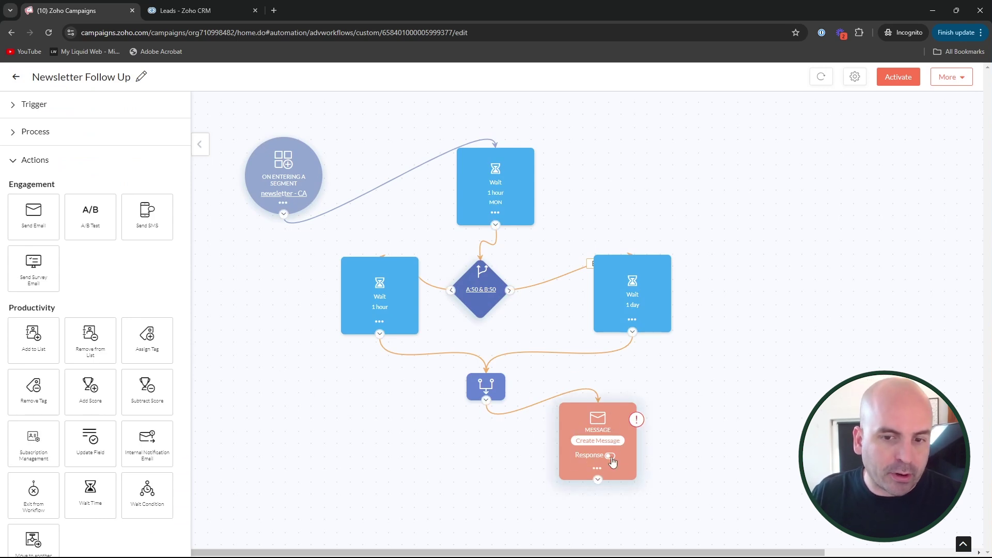
Enable response paths on the email message for Delivered, Opened and Skipped.
{"action": "left_click_drag", "start_coordinate": [604, 441], "coordinate": [620, 407]}
{"action": "left_click", "coordinate": [624, 421]}
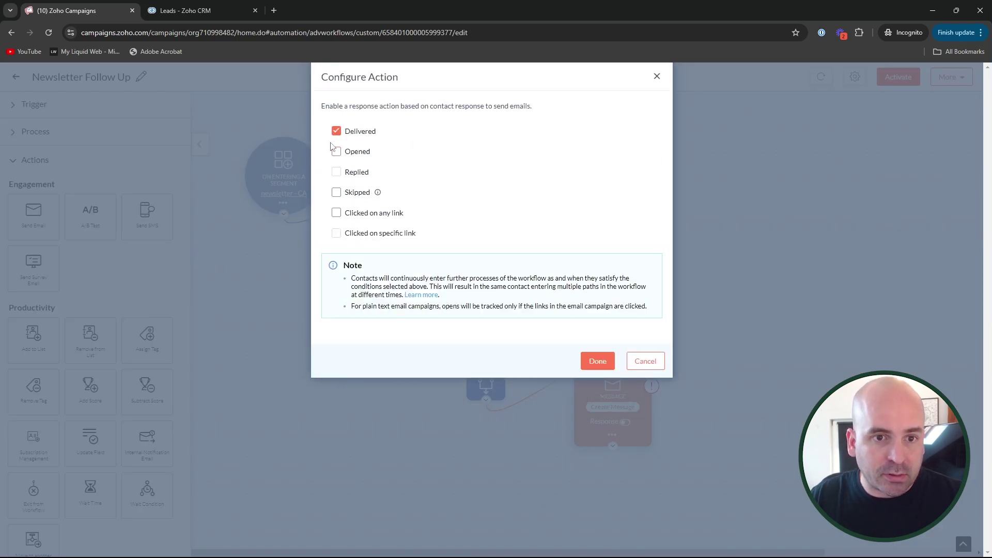
{"action": "left_click", "coordinate": [599, 360]}
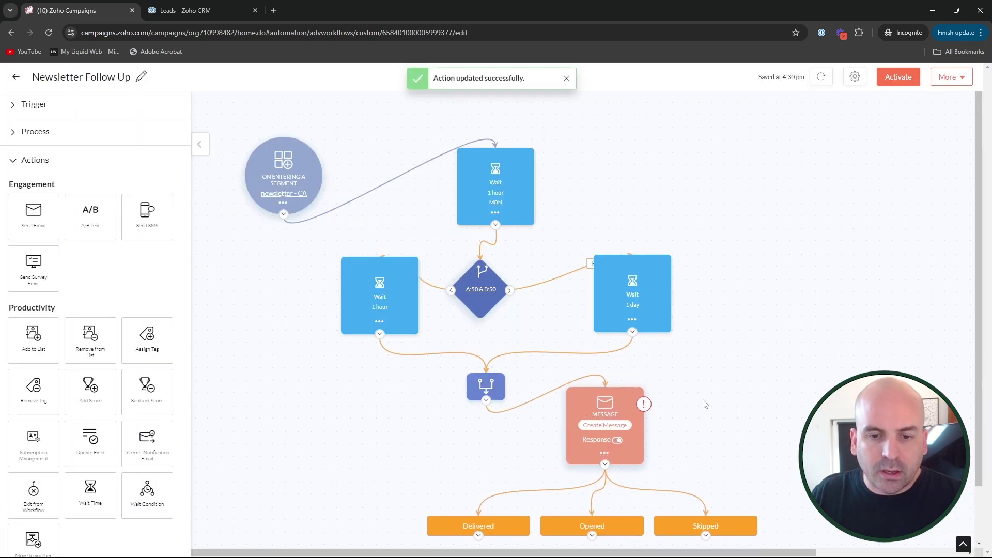
Remove the Delivered, Opened and Skipped response action from the email message.
{"action": "scroll", "coordinate": [718, 397], "scroll_direction": "down", "scroll_amount": 1}
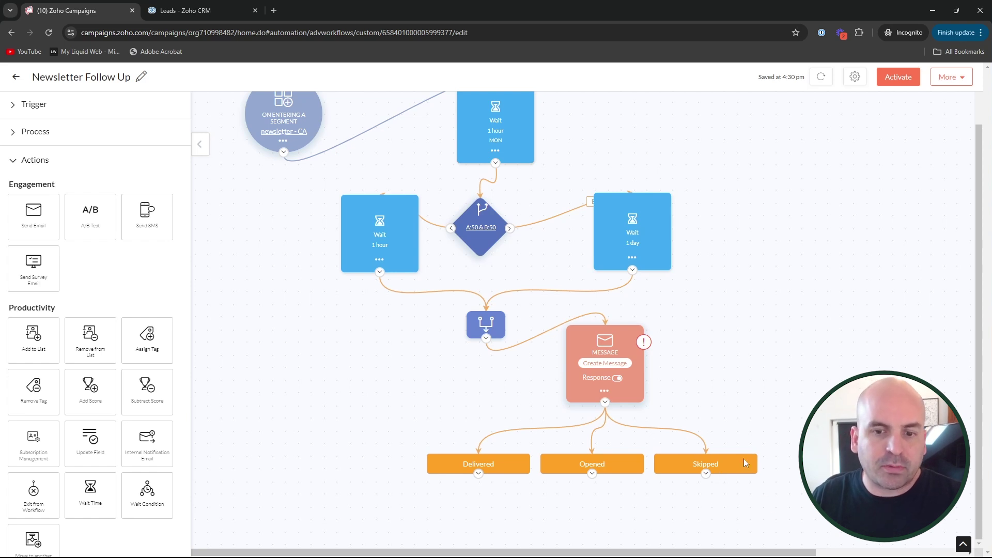
{"action": "left_click", "coordinate": [603, 391]}
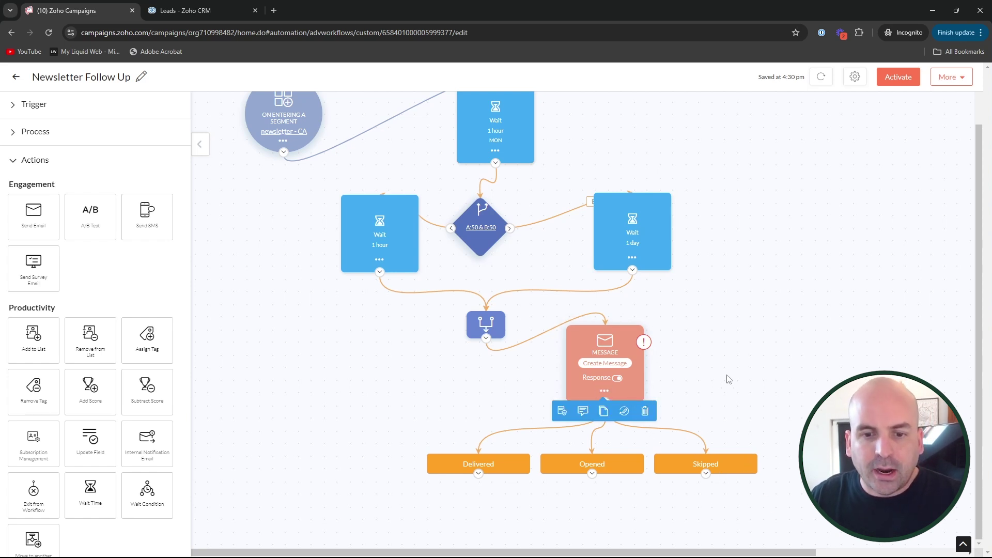
{"action": "left_click", "coordinate": [645, 411]}
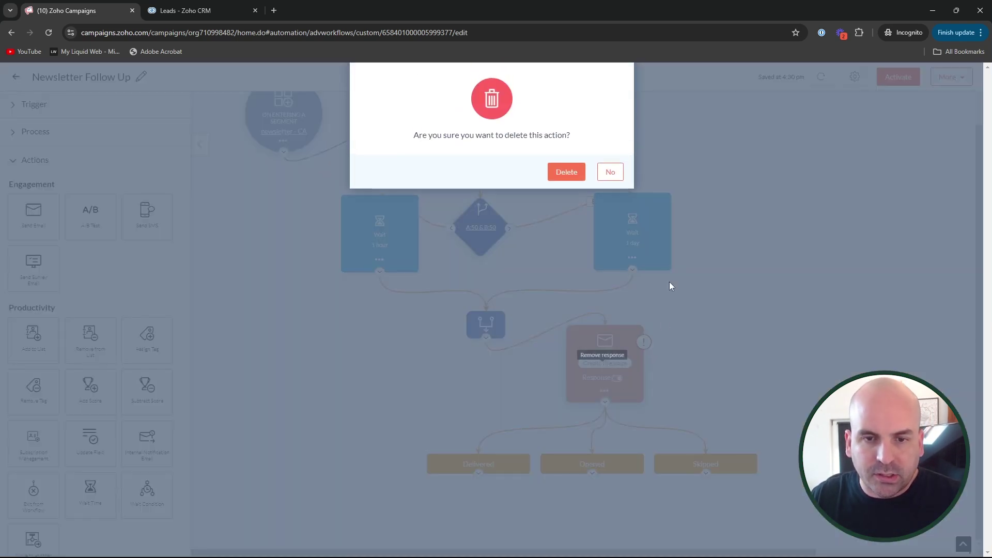
{"action": "left_click", "coordinate": [561, 174]}
Add an Email Activity condition below the Merge block and connect the email message to it.
{"action": "left_click_drag", "start_coordinate": [591, 415], "coordinate": [616, 412]}
{"action": "left_click_drag", "start_coordinate": [91, 387], "coordinate": [147, 385]}
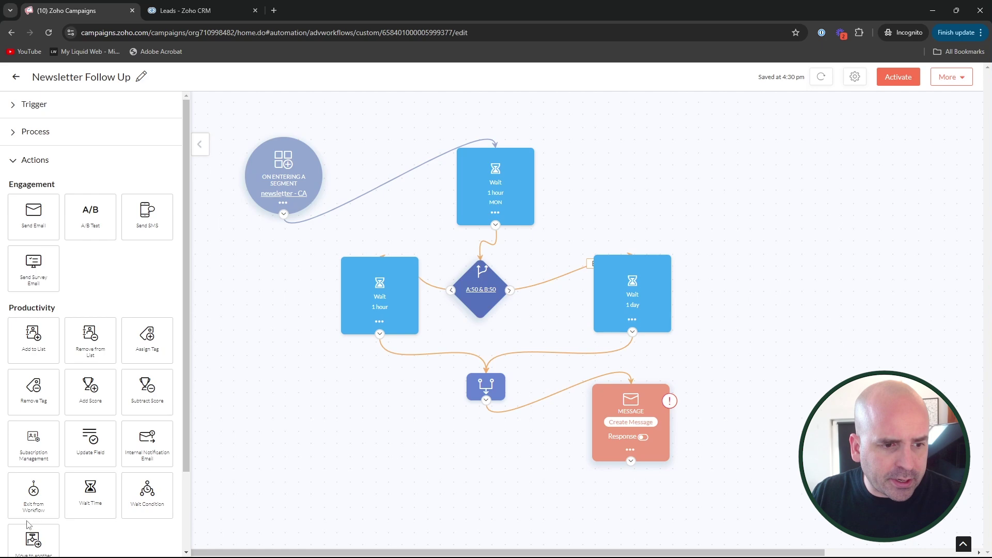
{"action": "scroll", "coordinate": [73, 476], "scroll_direction": "down", "scroll_amount": 3}
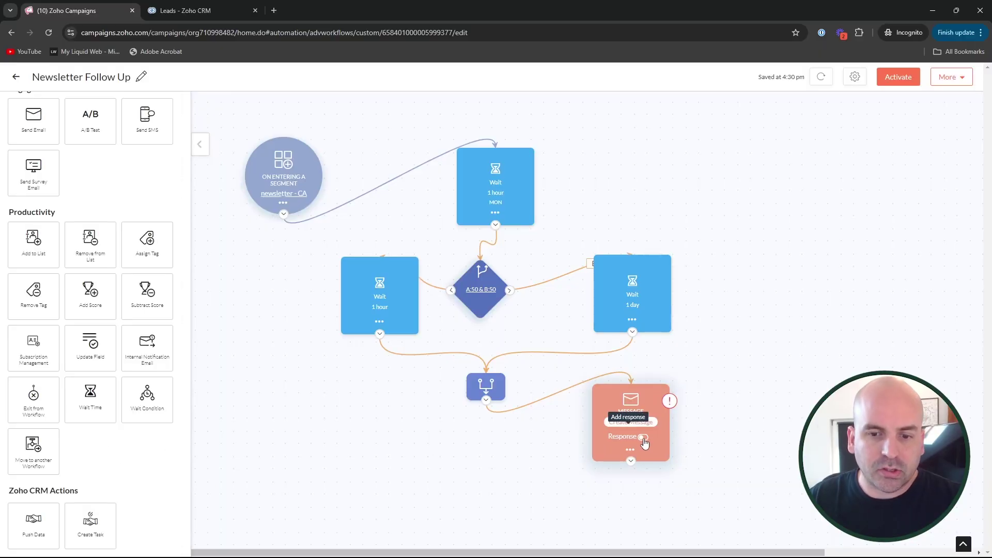
{"action": "scroll", "coordinate": [145, 269], "scroll_direction": "up", "scroll_amount": 3}
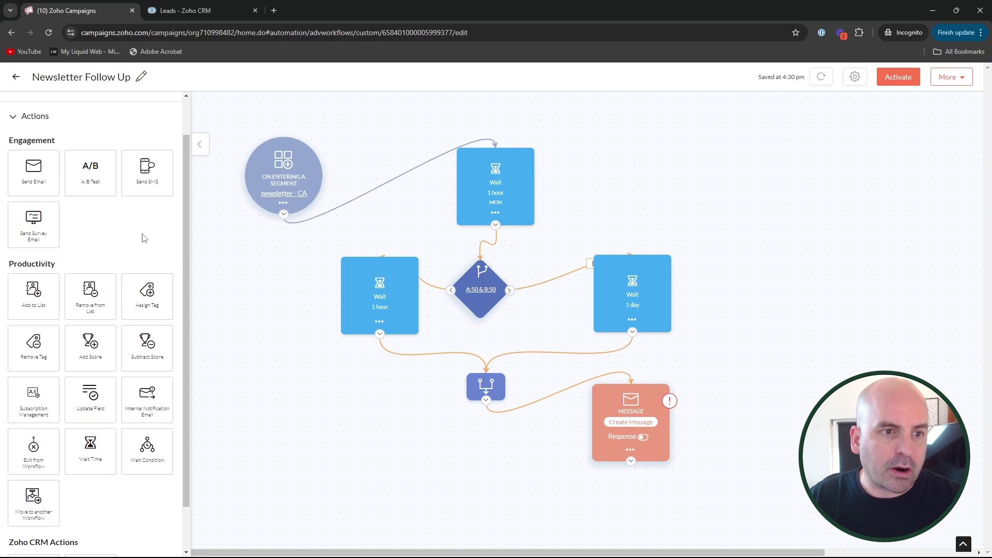
{"action": "left_click", "coordinate": [48, 134]}
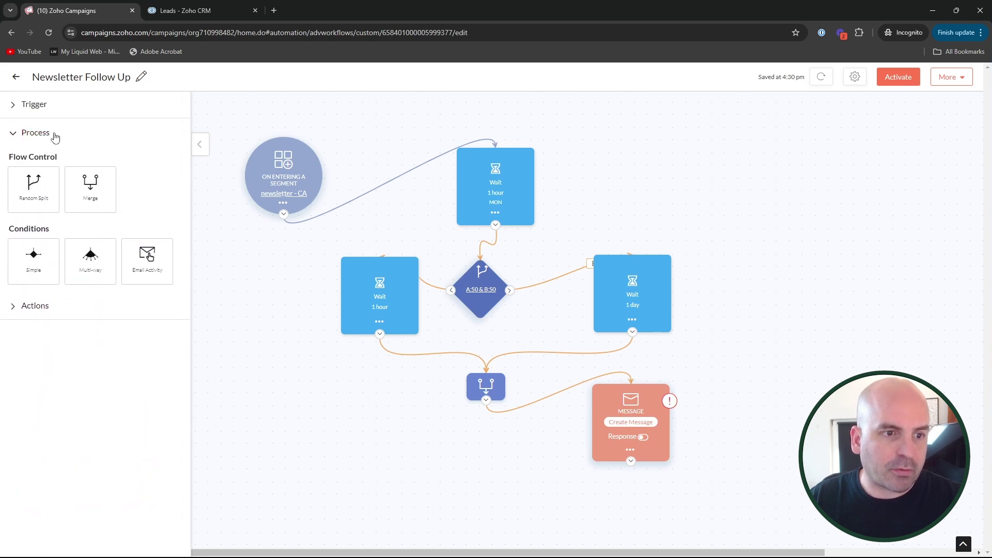
{"action": "left_click_drag", "start_coordinate": [475, 516], "coordinate": [506, 481]}
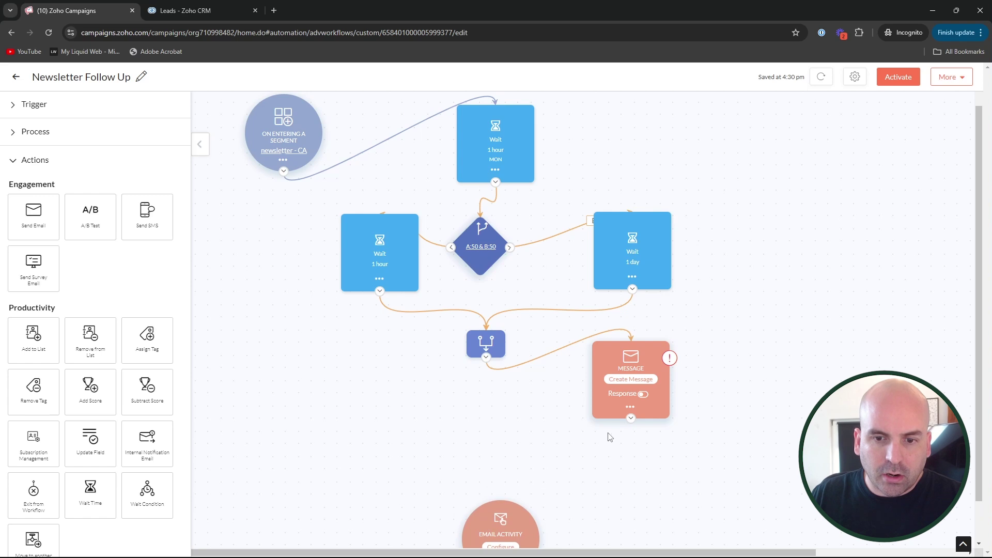
{"action": "left_click_drag", "start_coordinate": [634, 424], "coordinate": [509, 506]}
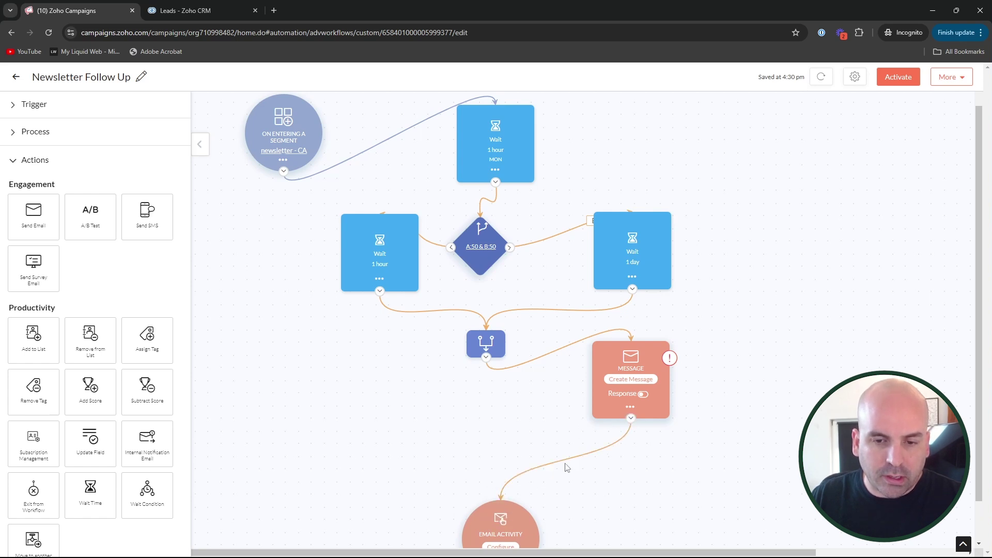
Disconnect the email message from the Email Activity condition.
{"action": "left_click", "coordinate": [22, 133]}
{"action": "left_click", "coordinate": [22, 132]}
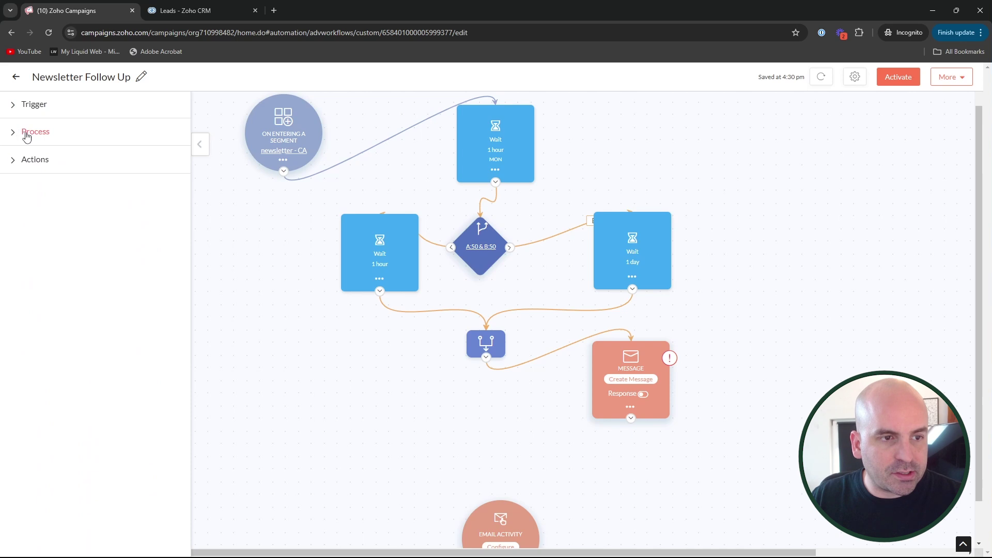
{"action": "left_click", "coordinate": [22, 159]}
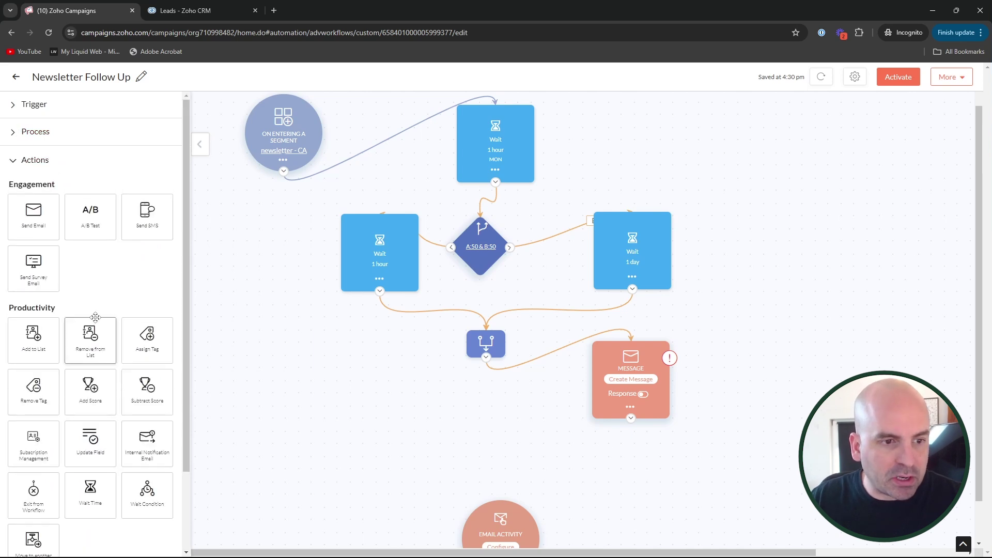
{"action": "scroll", "coordinate": [68, 250], "scroll_direction": "down", "scroll_amount": 2}
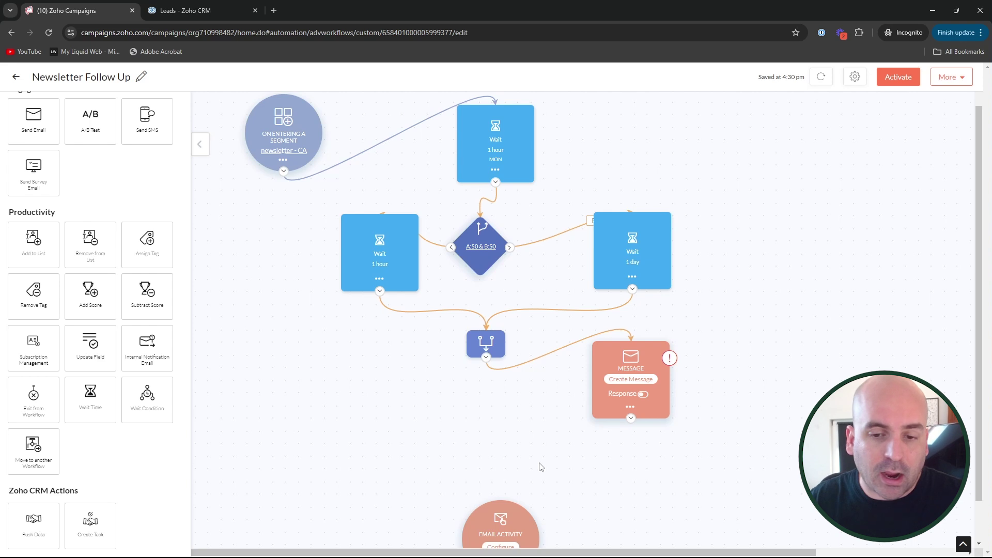
Enable response paths on the email message for Delivered and Clicked on any link.
{"action": "left_click", "coordinate": [647, 394]}
{"action": "left_click", "coordinate": [336, 131]}
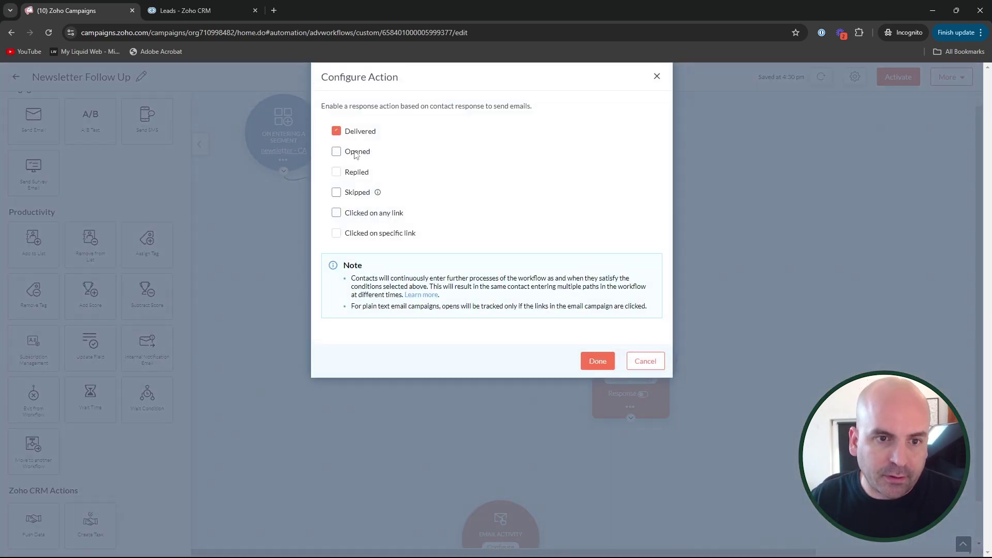
{"action": "left_click", "coordinate": [336, 213]}
{"action": "left_click", "coordinate": [598, 361]}
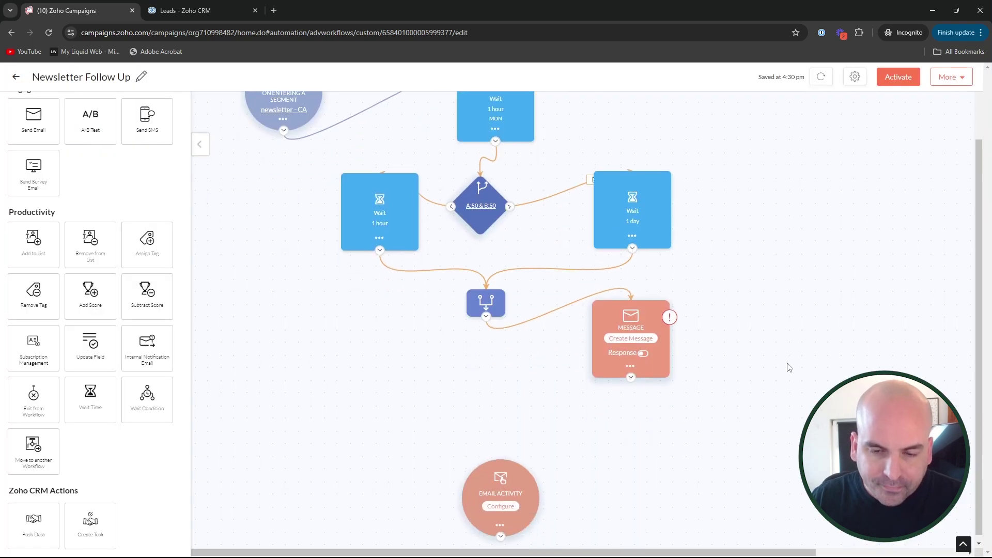
{"action": "left_click_drag", "start_coordinate": [500, 449], "coordinate": [500, 450]}
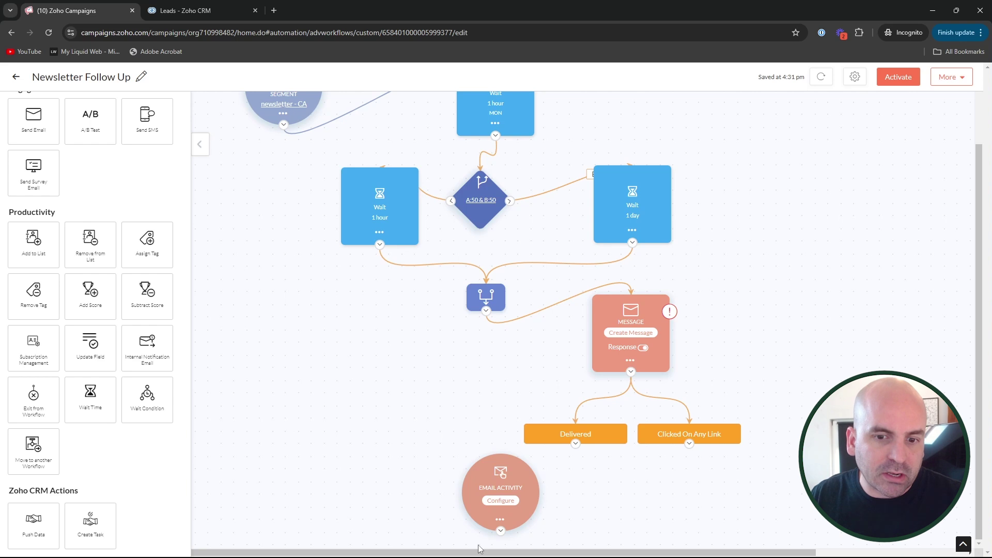
Add a 1-hour wait beside the Delivered response and try to connect that response path to it.
{"action": "mouse_move", "coordinate": [672, 312]}
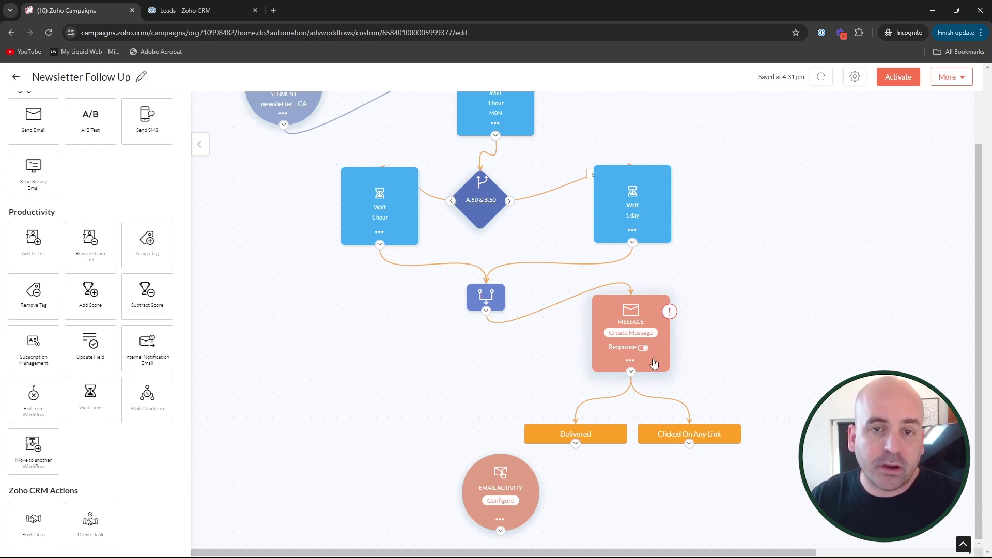
{"action": "scroll", "coordinate": [65, 252], "scroll_direction": "up", "scroll_amount": 2}
{"action": "scroll", "coordinate": [104, 310], "scroll_direction": "down", "scroll_amount": 2}
{"action": "left_click_drag", "start_coordinate": [91, 398], "coordinate": [576, 445]}
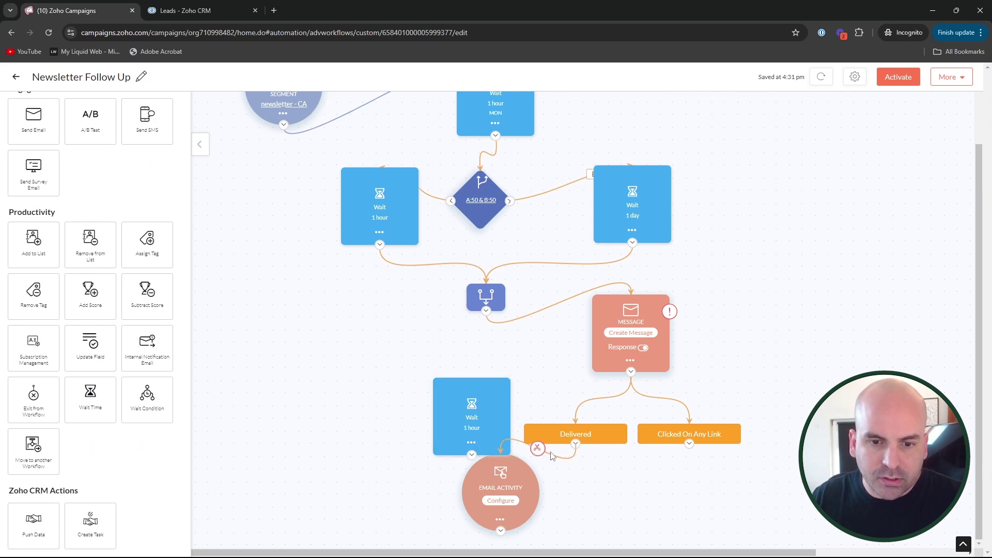
{"action": "left_click_drag", "start_coordinate": [576, 445], "coordinate": [471, 376]}
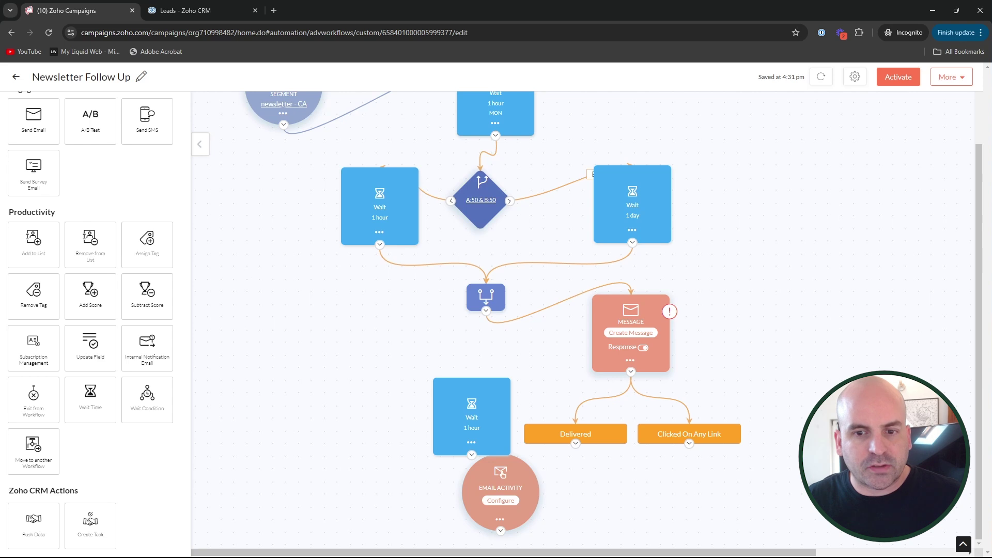
{"action": "scroll", "coordinate": [584, 320], "scroll_direction": "up", "scroll_amount": 2}
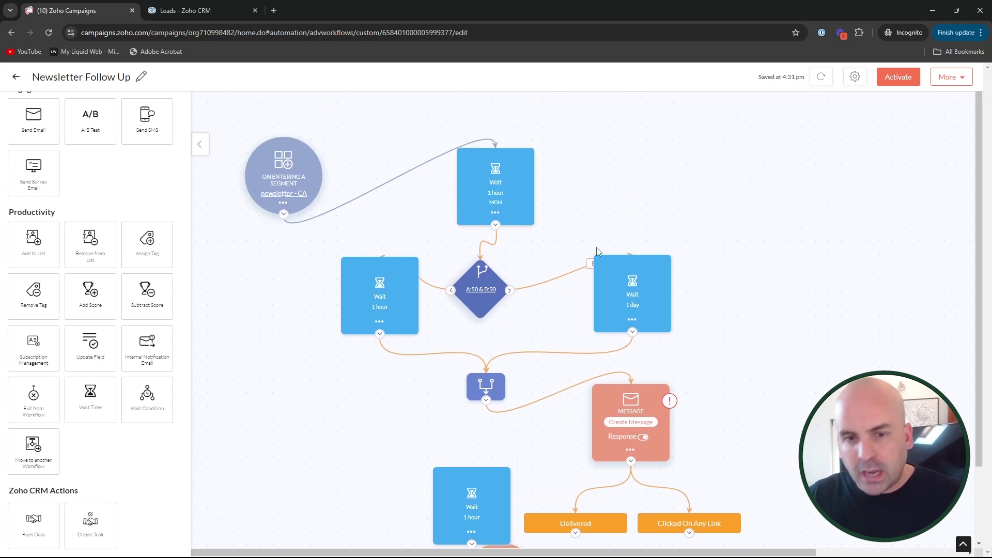
{"action": "scroll", "coordinate": [689, 362], "scroll_direction": "down", "scroll_amount": 2}
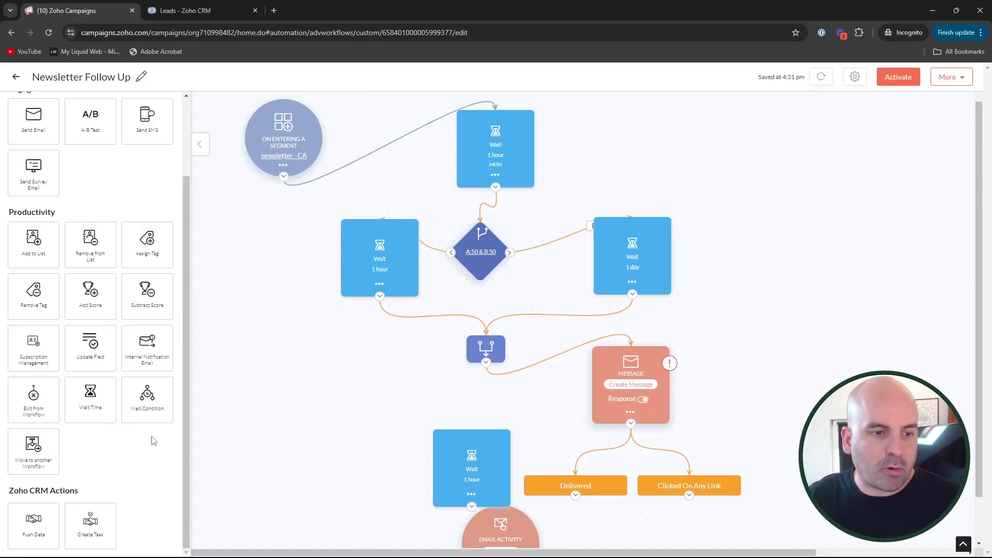
{"action": "scroll", "coordinate": [113, 509], "scroll_direction": "down", "scroll_amount": 1}
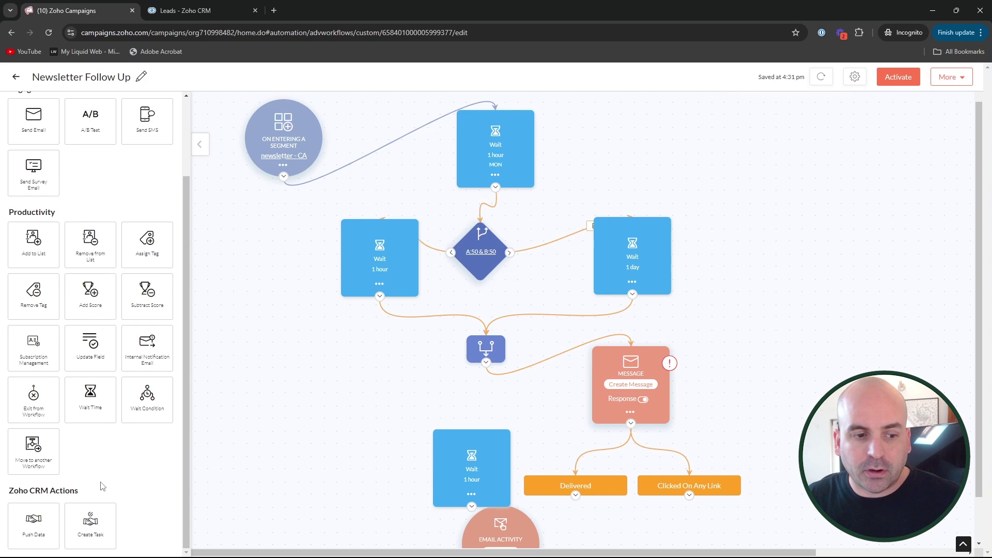
Enable exit criteria in the workflow settings for contacts whose List is in the "Newsletter Topic Assig..." list.
{"action": "left_click", "coordinate": [856, 78]}
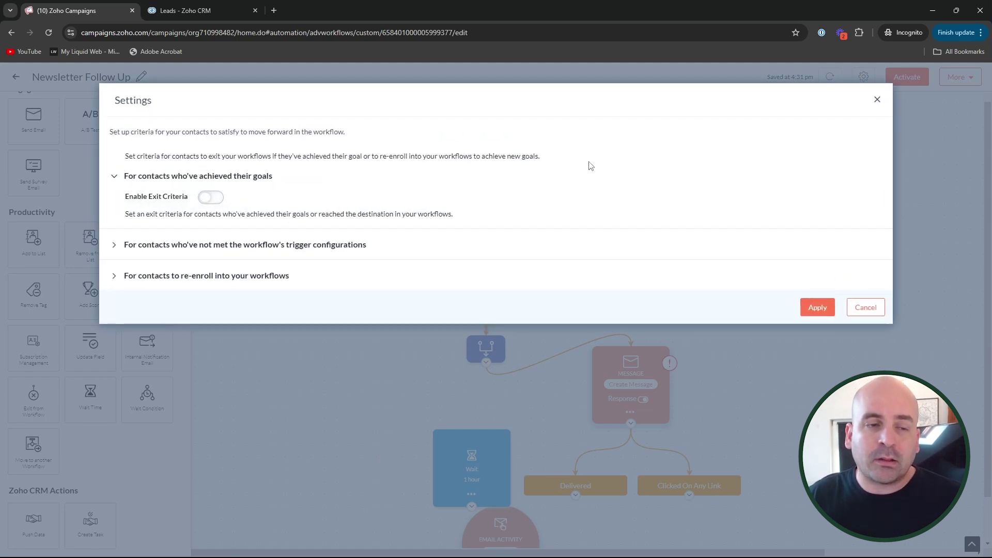
{"action": "left_click", "coordinate": [219, 199]}
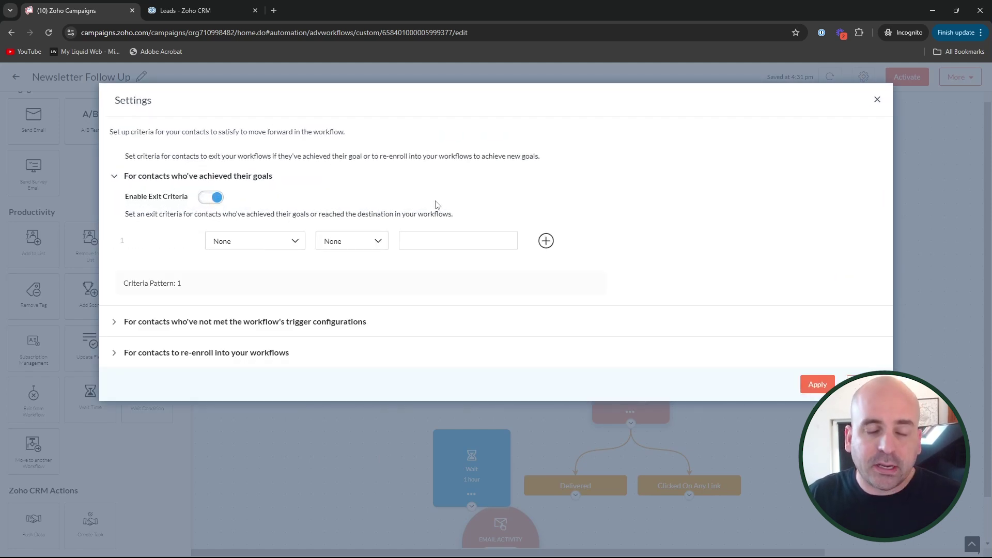
{"action": "left_click", "coordinate": [260, 243]}
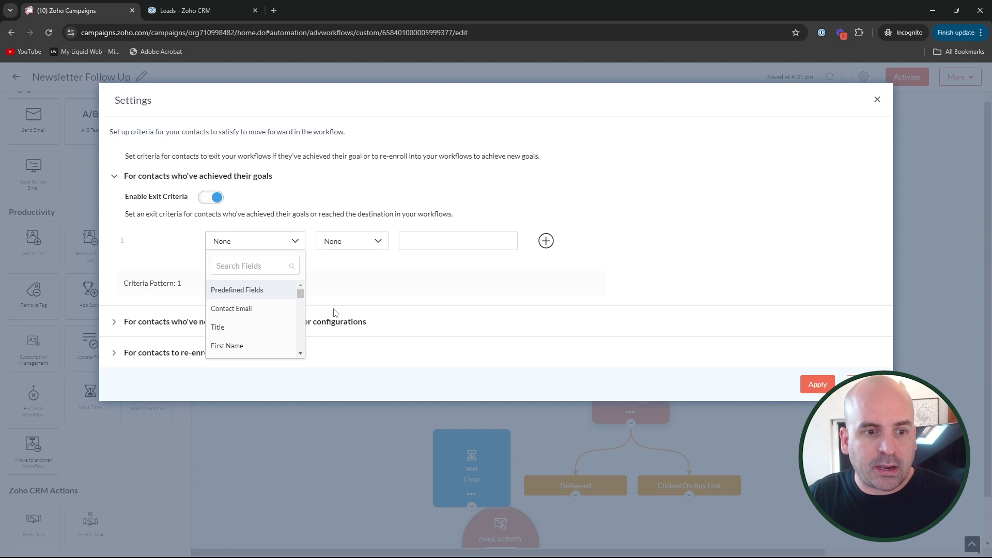
{"action": "scroll", "coordinate": [259, 320], "scroll_direction": "down", "scroll_amount": 1}
{"action": "left_click", "coordinate": [243, 267]}
{"action": "type", "text": "list"}
{"action": "left_click", "coordinate": [234, 312]}
{"action": "left_click", "coordinate": [354, 241]}
{"action": "left_click", "coordinate": [361, 239]}
{"action": "left_click", "coordinate": [489, 240]}
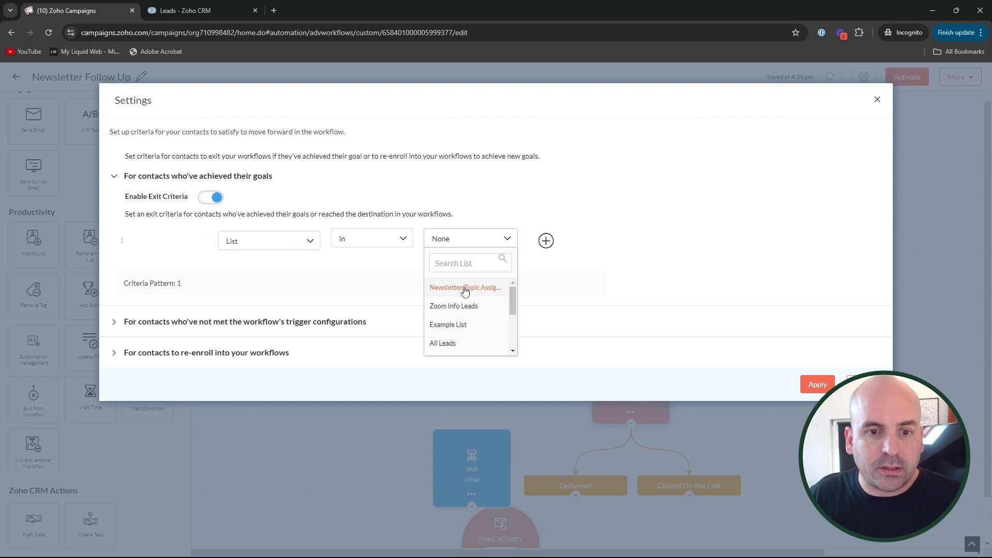
{"action": "left_click", "coordinate": [437, 287]}
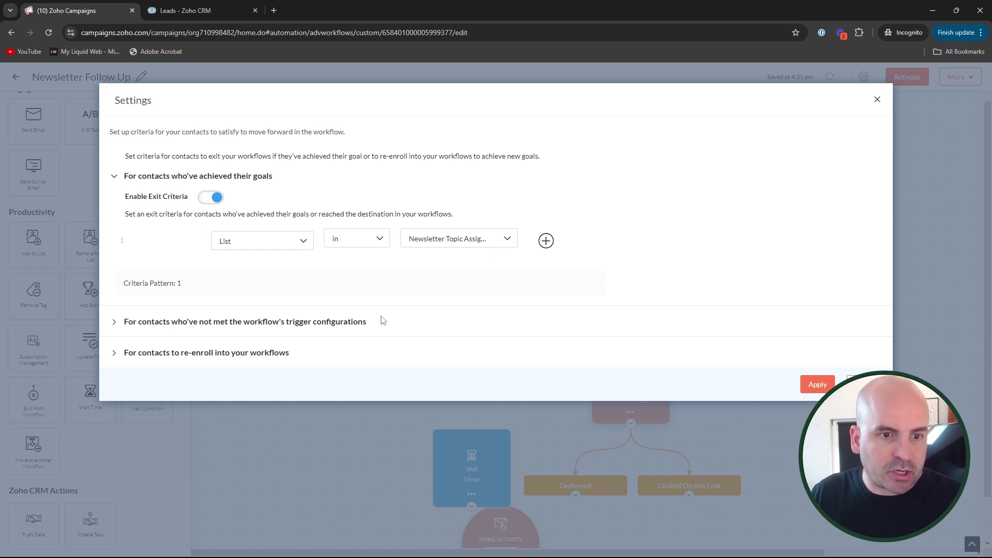
Try removing contacts who have not met the trigger configurations, then switch back to not removing them from the workflow.
{"action": "left_click", "coordinate": [138, 325]}
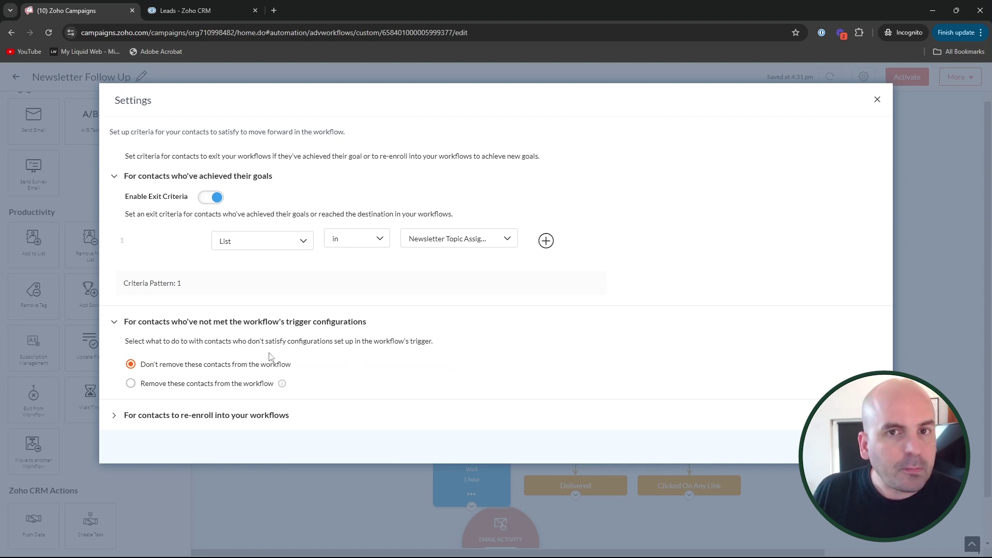
{"action": "left_click", "coordinate": [131, 384]}
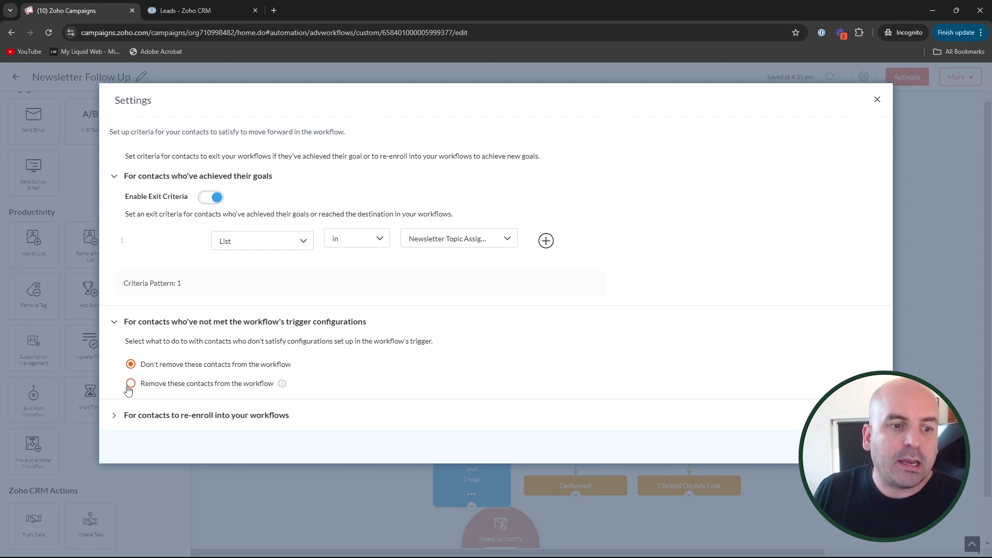
{"action": "left_click", "coordinate": [130, 384]}
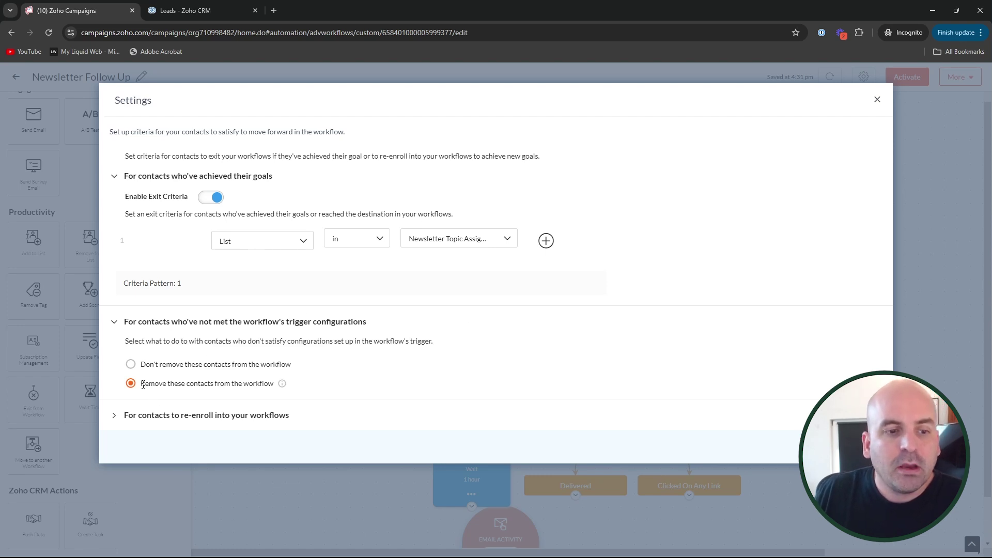
{"action": "left_click", "coordinate": [131, 364]}
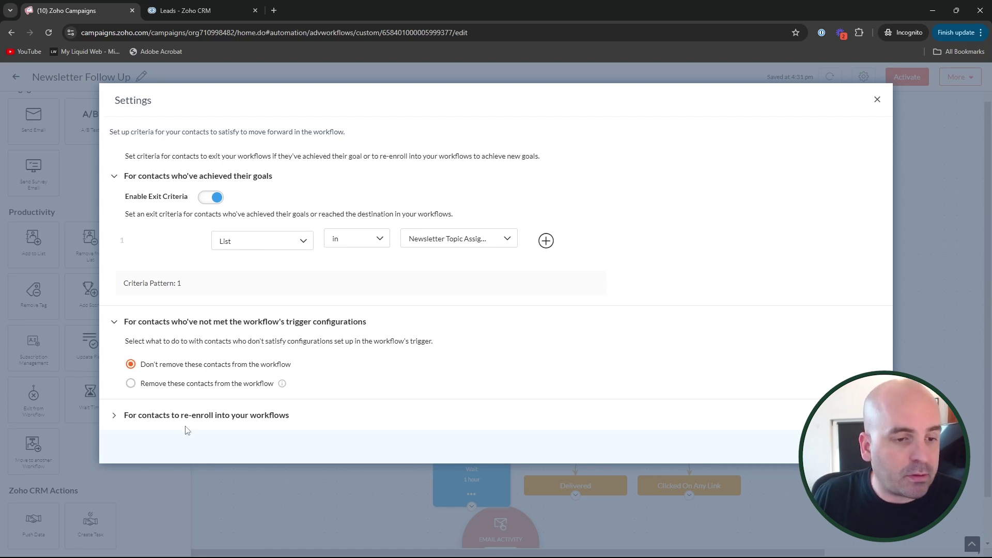
Enable re-enrollment of contacts into the workflow when they enter a segment, and close the settings without applying them.
{"action": "left_click", "coordinate": [113, 420]}
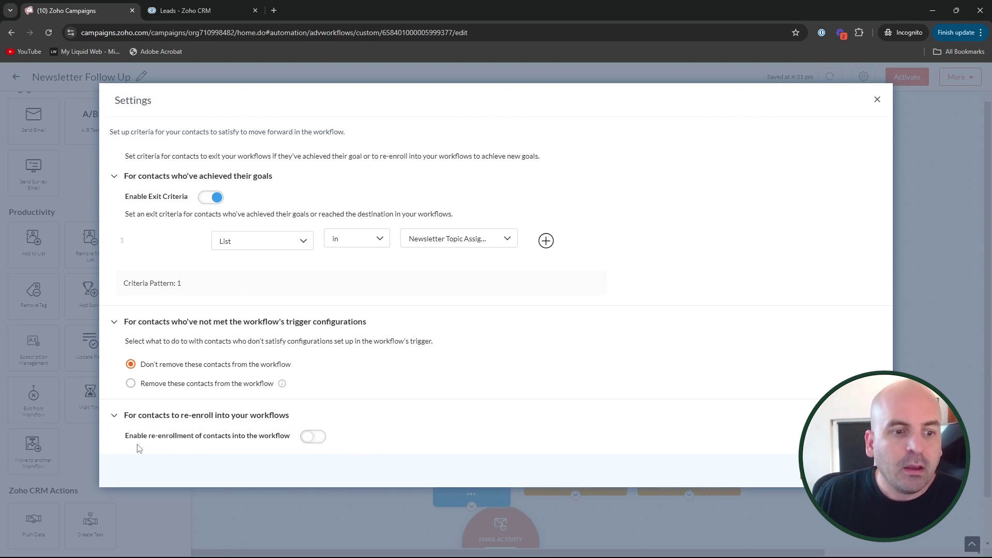
{"action": "left_click", "coordinate": [314, 438]}
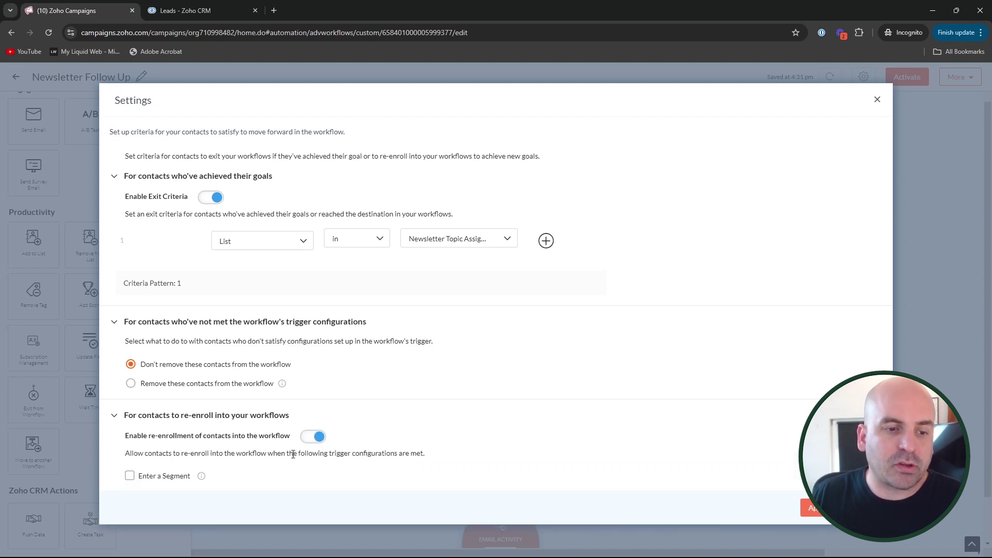
{"action": "left_click", "coordinate": [130, 477]}
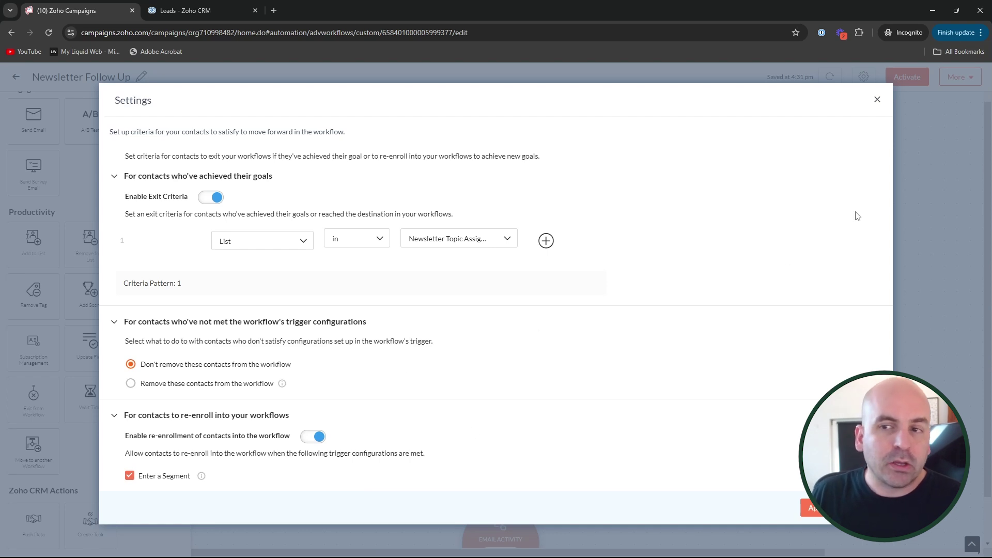
{"action": "left_click", "coordinate": [877, 99]}
{"action": "scroll", "coordinate": [726, 403], "scroll_direction": "down", "scroll_amount": 1}
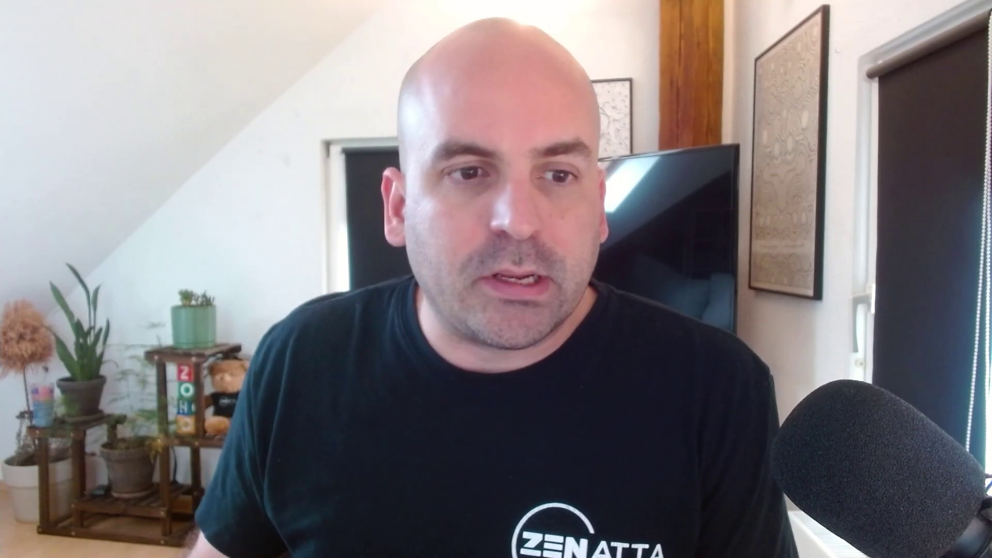